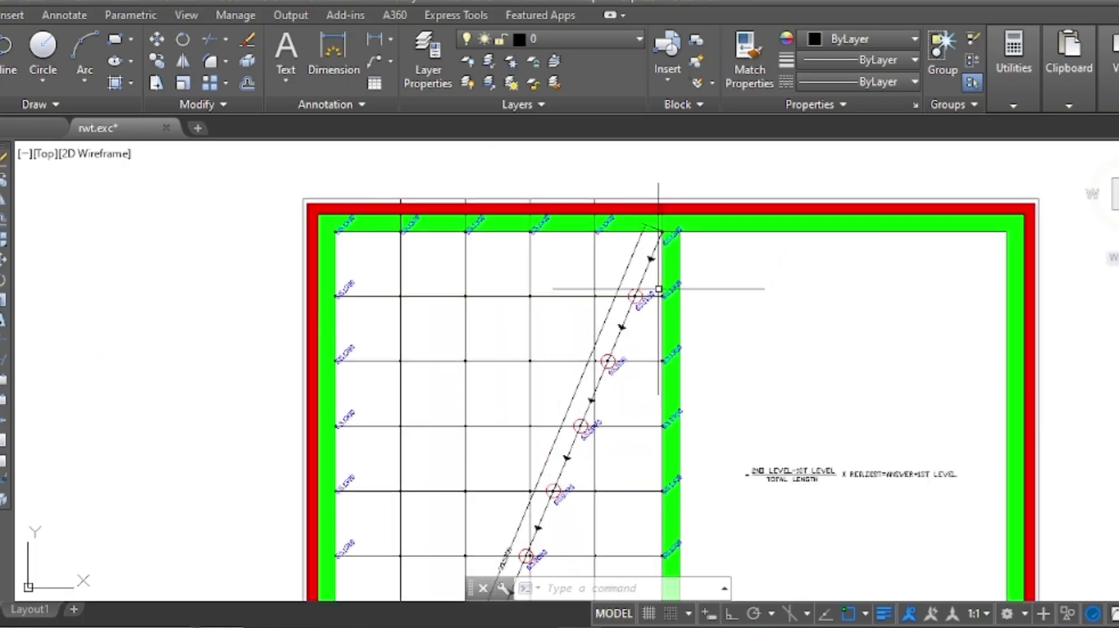
# Step: Zoom around the drain plan to inspect the level labels and slope formula note
pyautogui.scroll(2, 658, 288)
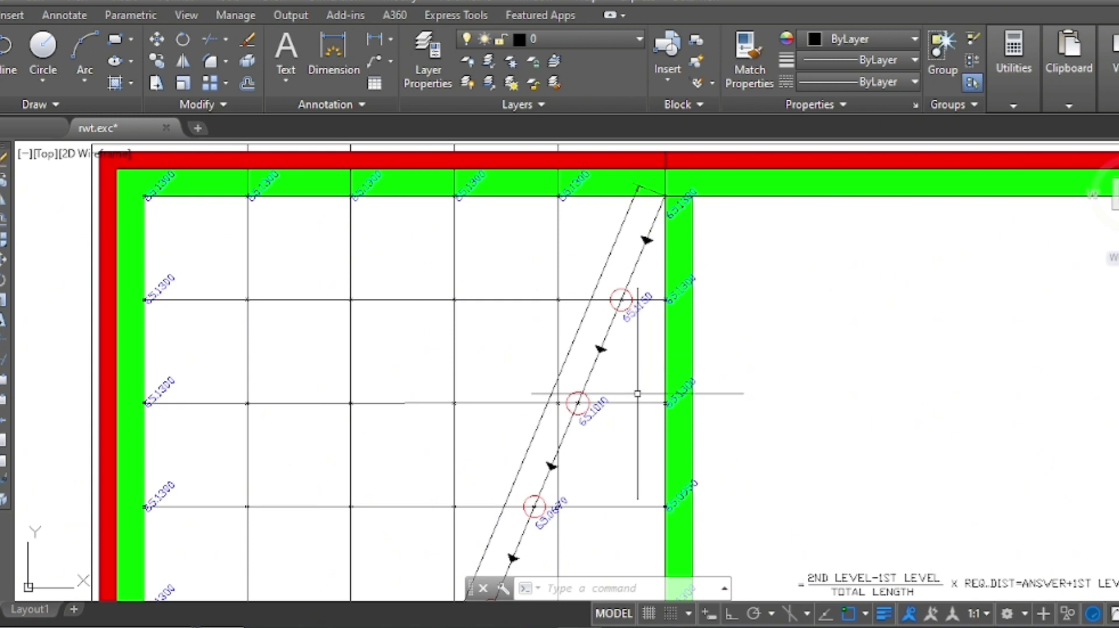
pyautogui.scroll(-2, 657, 287)
pyautogui.scroll(6, 662, 278)
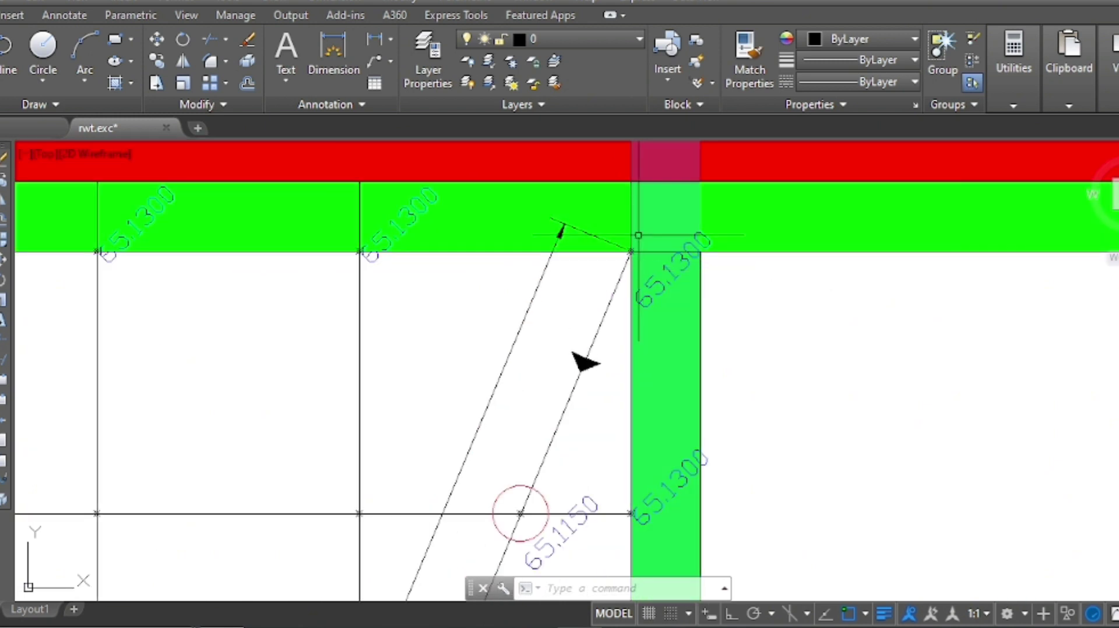
pyautogui.scroll(-2, 647, 262)
pyautogui.scroll(-3, 635, 257)
pyautogui.scroll(7, 542, 464)
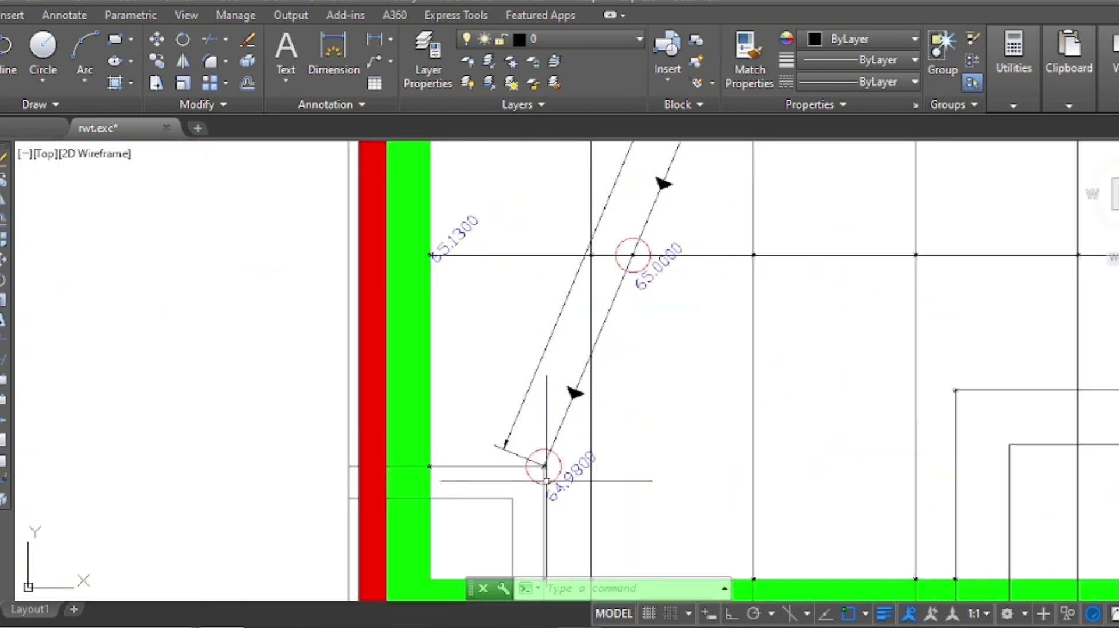
pyautogui.scroll(2, 574, 455)
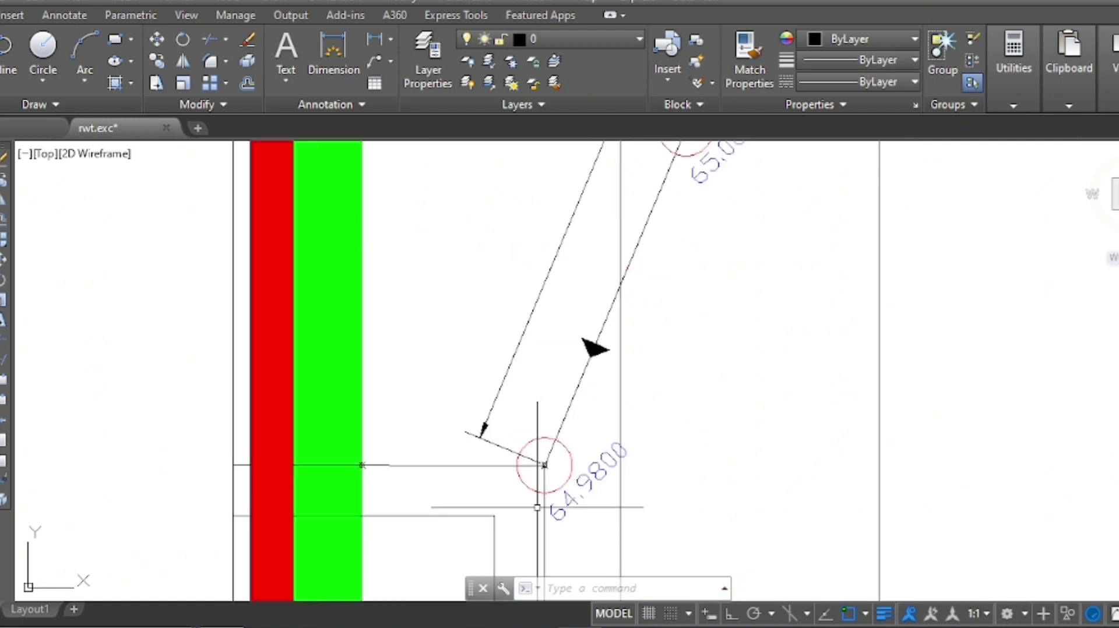
pyautogui.scroll(-8, 537, 469)
pyautogui.scroll(-4, 484, 527)
pyautogui.scroll(6, 552, 368)
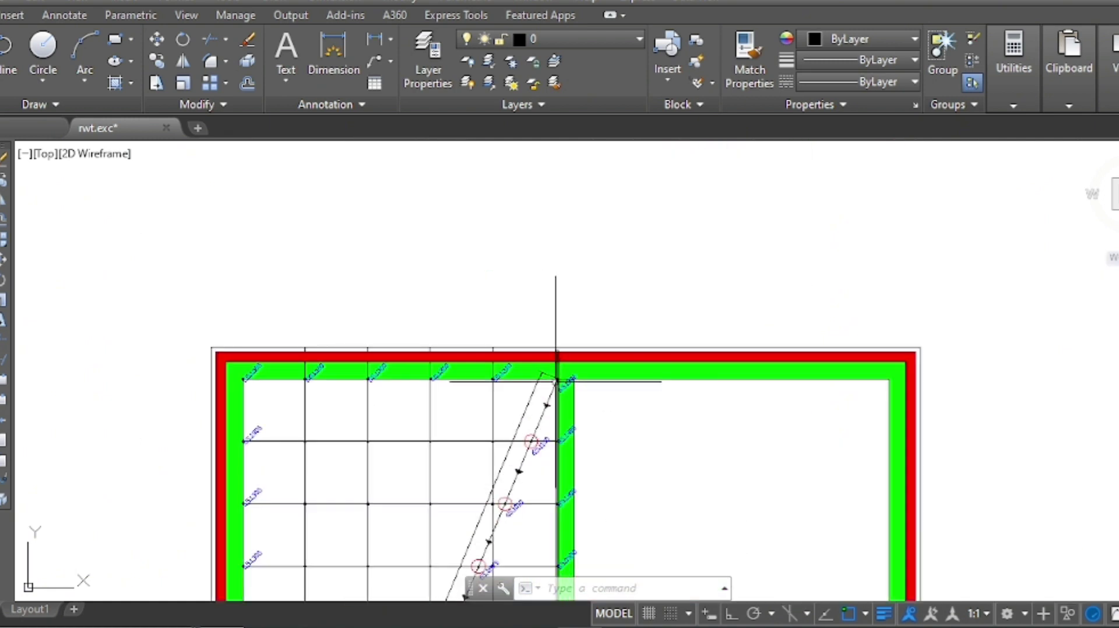
pyautogui.scroll(6, 554, 373)
pyautogui.scroll(-4, 708, 246)
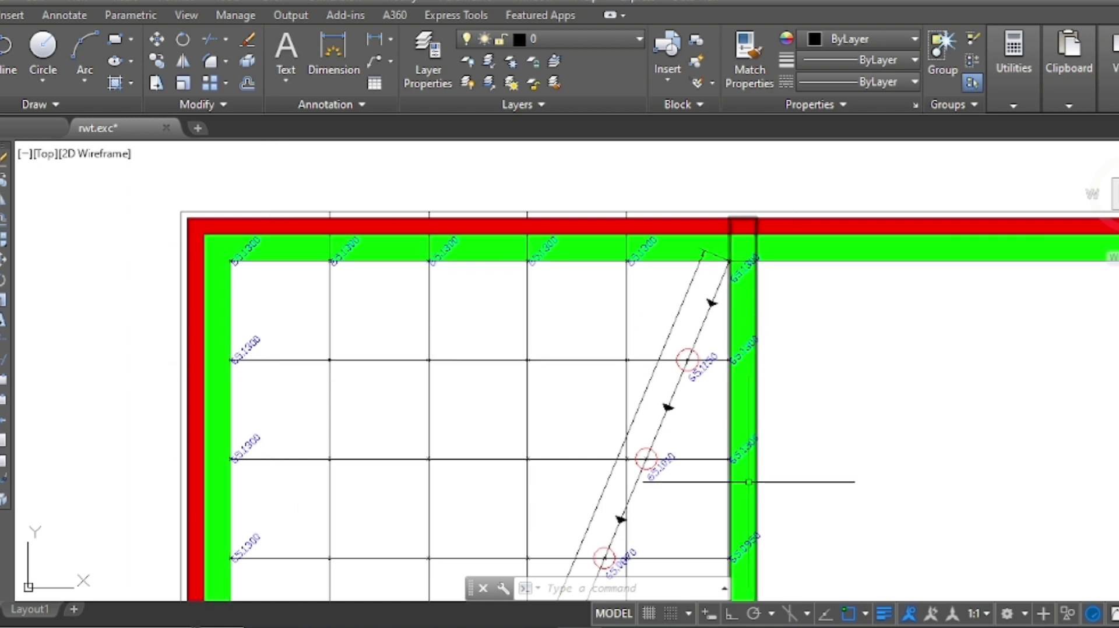
pyautogui.scroll(2, 725, 292)
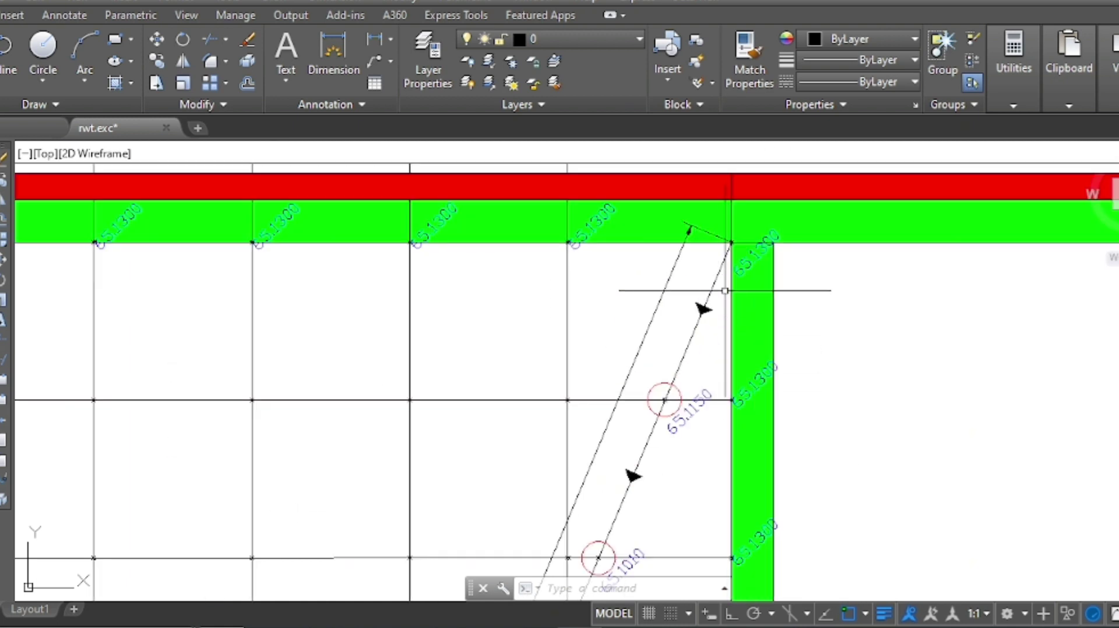
pyautogui.scroll(-4, 715, 250)
pyautogui.scroll(-4, 696, 295)
pyautogui.scroll(2, 664, 367)
pyautogui.scroll(4, 664, 369)
pyautogui.scroll(2, 624, 370)
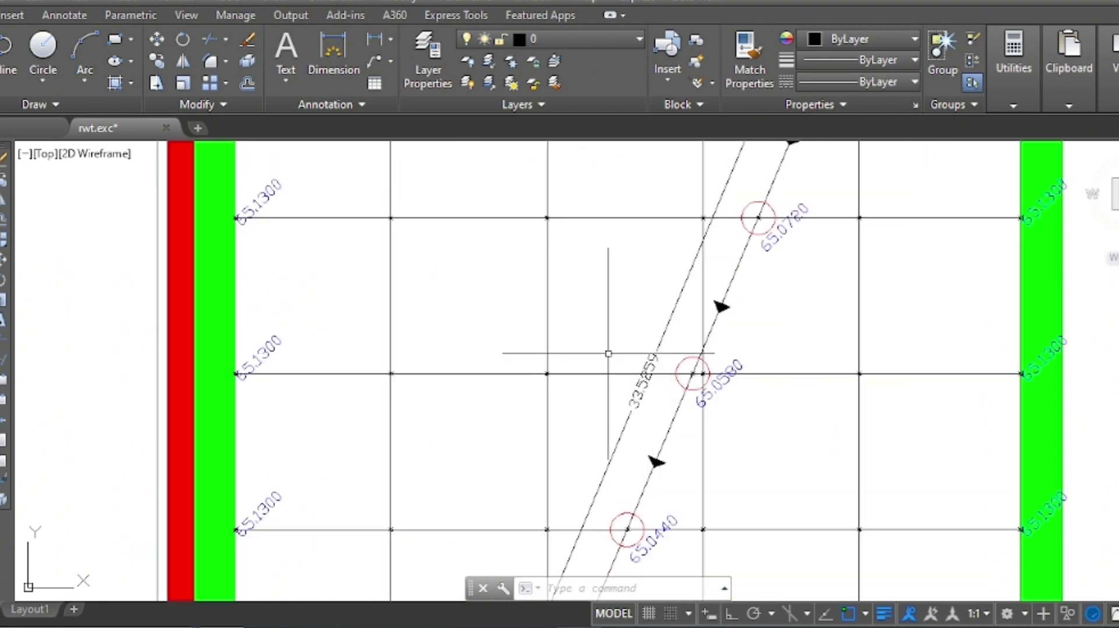
pyautogui.scroll(-3, 660, 398)
pyautogui.scroll(4, 1028, 325)
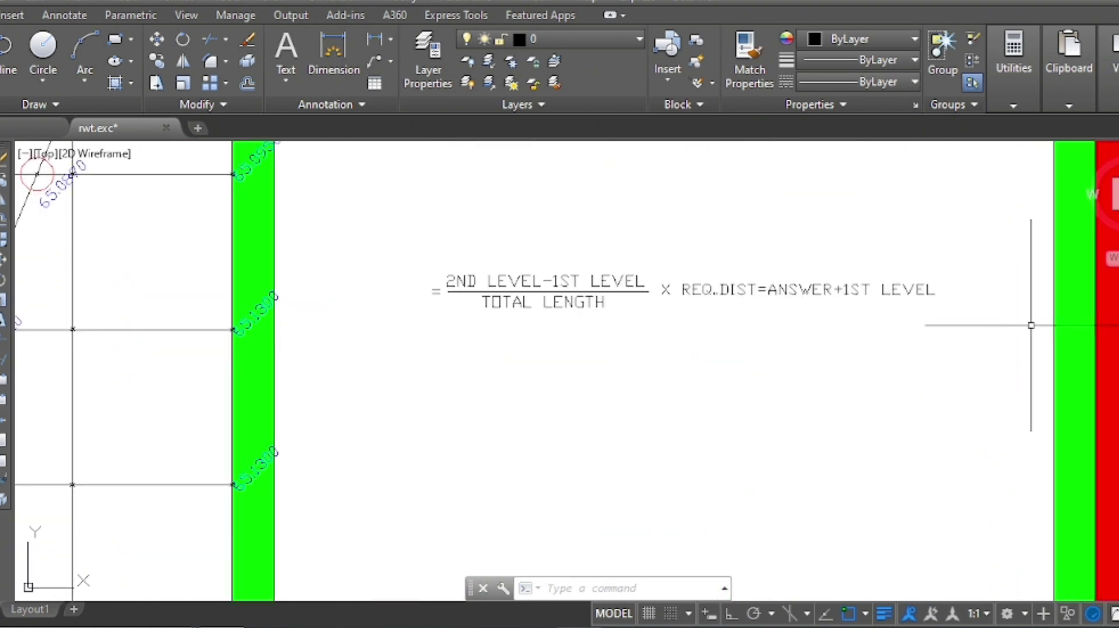
pyautogui.scroll(2, 1028, 321)
pyautogui.scroll(-2, 994, 350)
pyautogui.scroll(4, 959, 417)
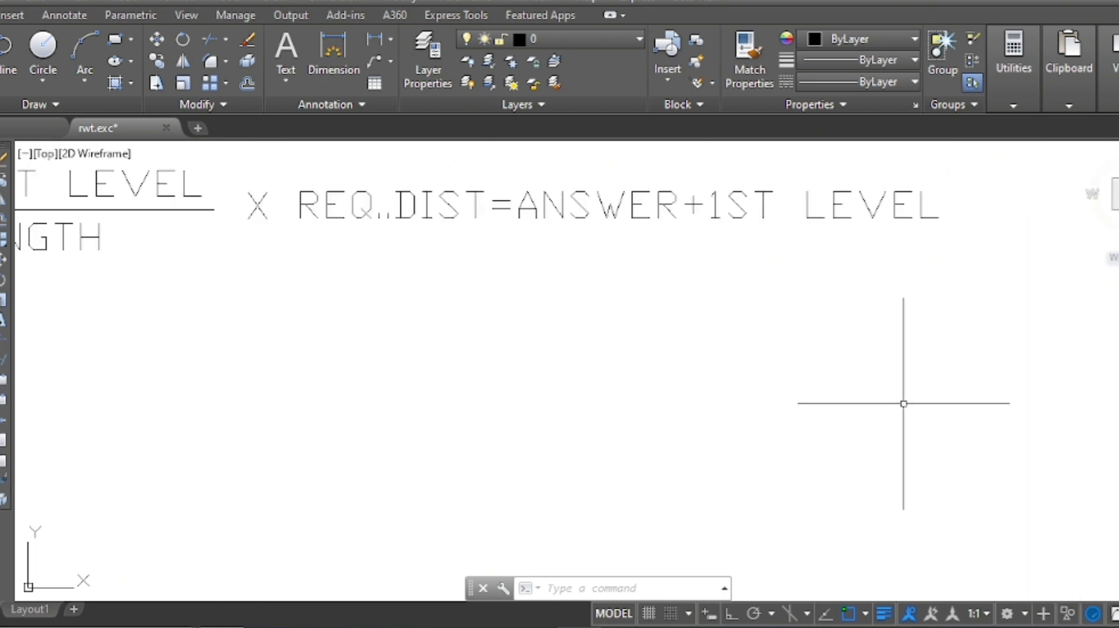
pyautogui.scroll(-2, 901, 402)
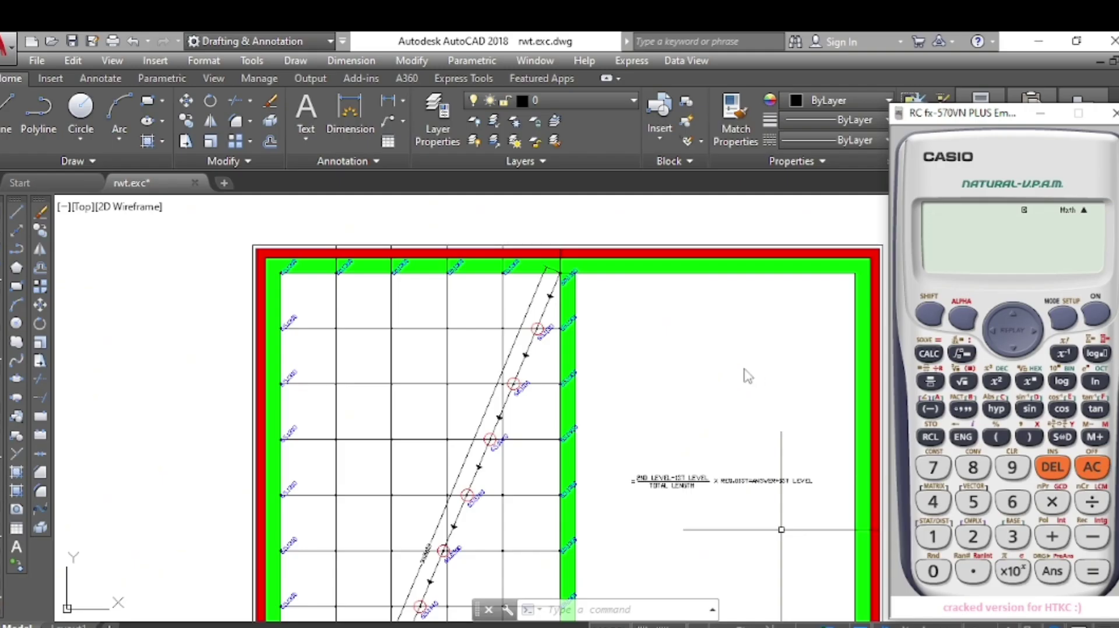
# Step: Compute the level difference 64.98 − 65.13 on the Casio calculator
pyautogui.scroll(-2, 598, 210)
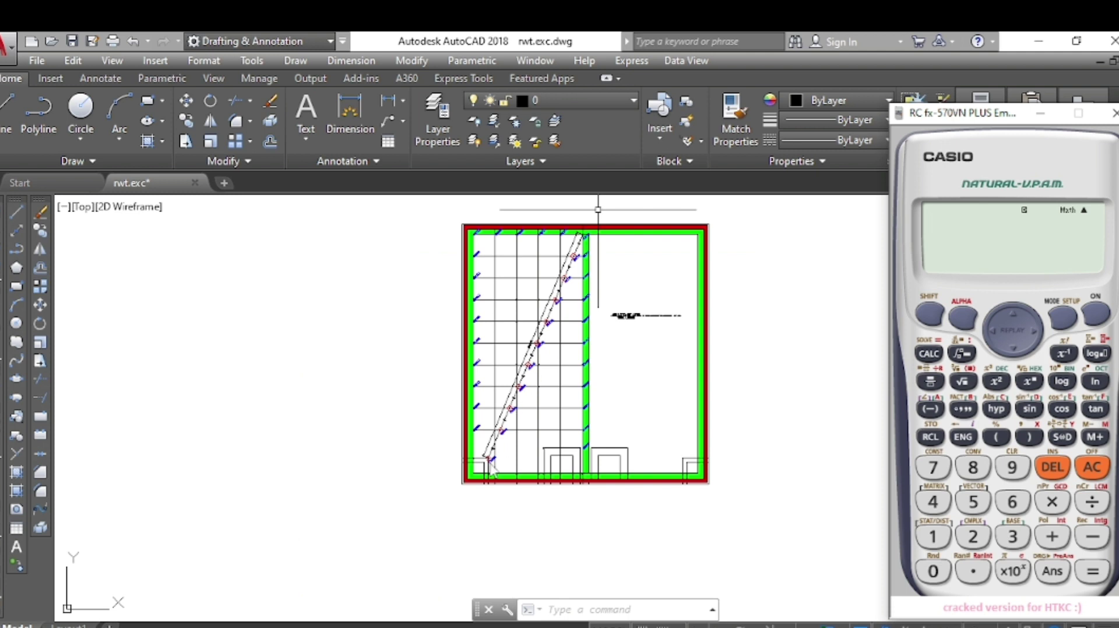
pyautogui.scroll(4, 490, 463)
pyautogui.scroll(1, 490, 463)
pyautogui.click(1012, 502)
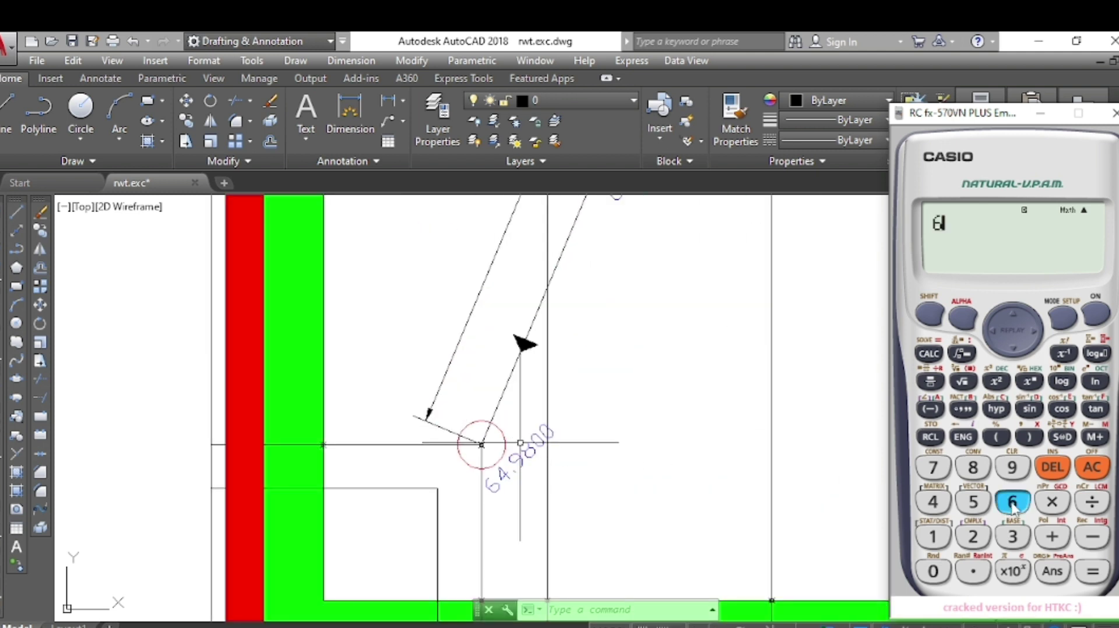
pyautogui.click(929, 503)
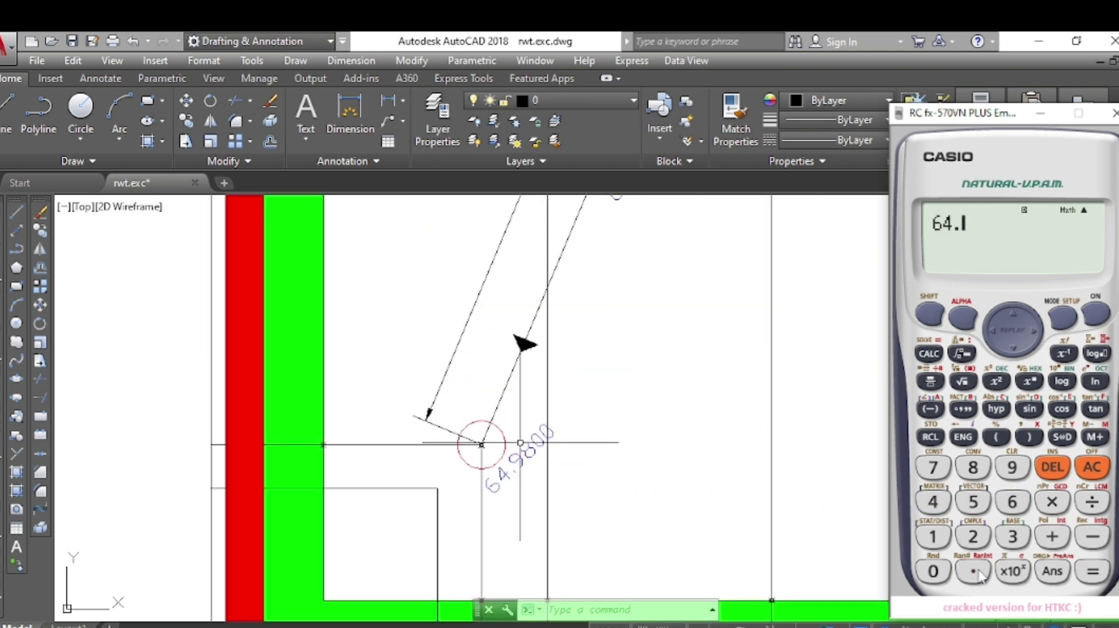
pyautogui.click(1012, 469)
pyautogui.click(973, 467)
pyautogui.scroll(-5, 554, 501)
pyautogui.scroll(-5, 596, 416)
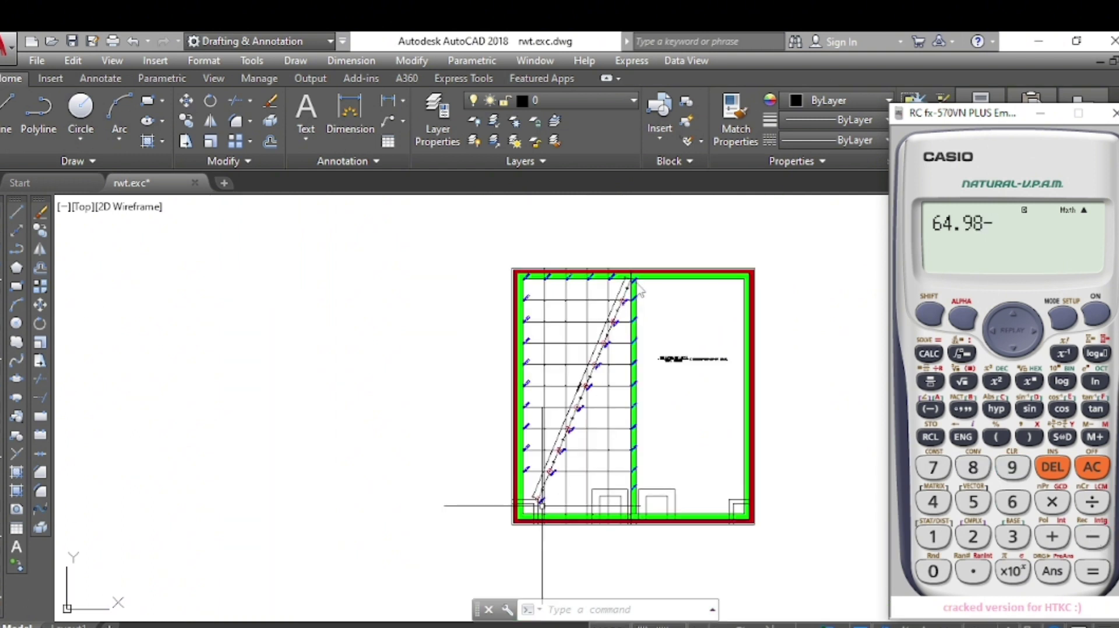
pyautogui.scroll(6, 638, 285)
pyautogui.scroll(2, 592, 302)
pyautogui.click(1012, 502)
pyautogui.click(973, 502)
pyautogui.click(972, 571)
pyautogui.click(933, 536)
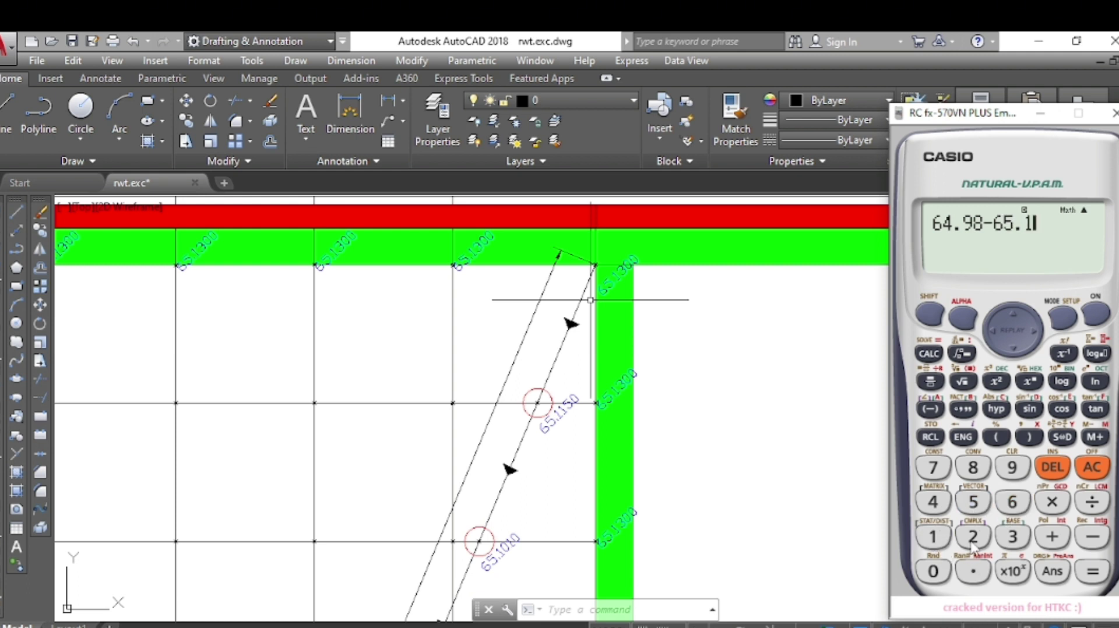
pyautogui.click(1011, 537)
pyautogui.click(1092, 572)
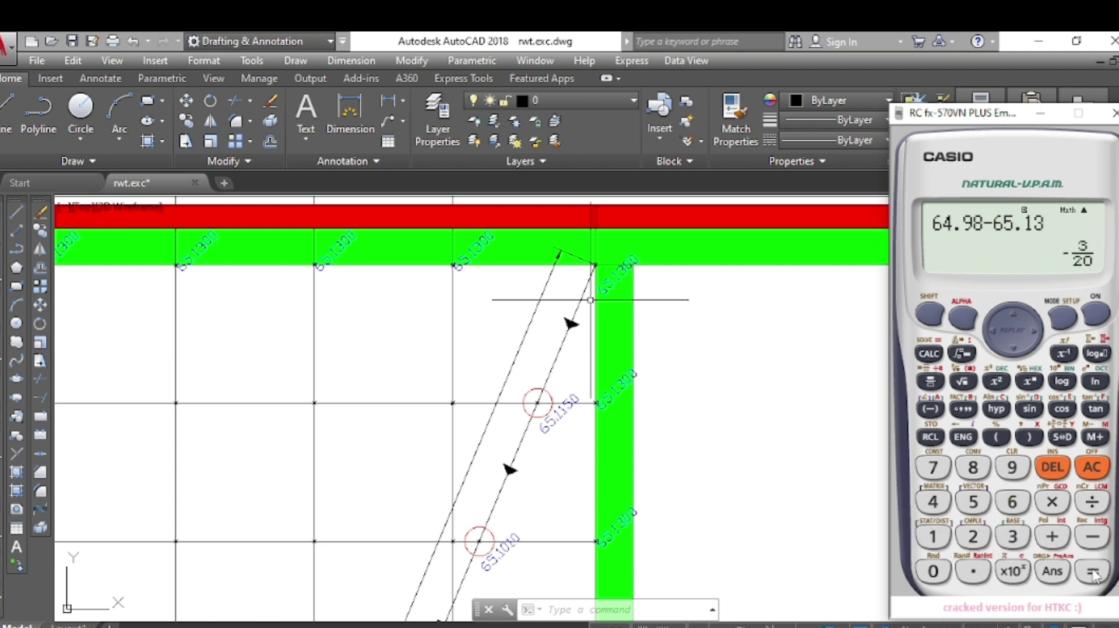
# Step: Divide the difference by 33.525 to get the slope −2/447, then minimise the calculator
pyautogui.click(1092, 503)
pyautogui.scroll(-7, 635, 320)
pyautogui.scroll(-2, 638, 300)
pyautogui.scroll(6, 588, 391)
pyautogui.scroll(5, 588, 391)
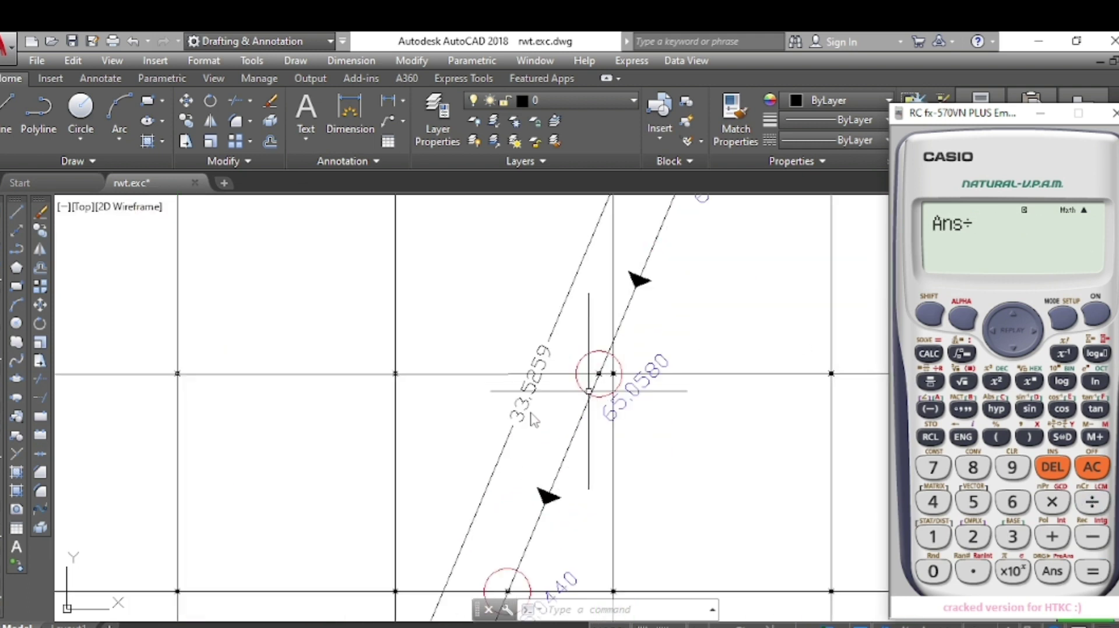
pyautogui.click(1012, 536)
pyautogui.click(1012, 537)
pyautogui.click(972, 502)
pyautogui.click(972, 536)
pyautogui.click(974, 503)
pyautogui.click(1091, 573)
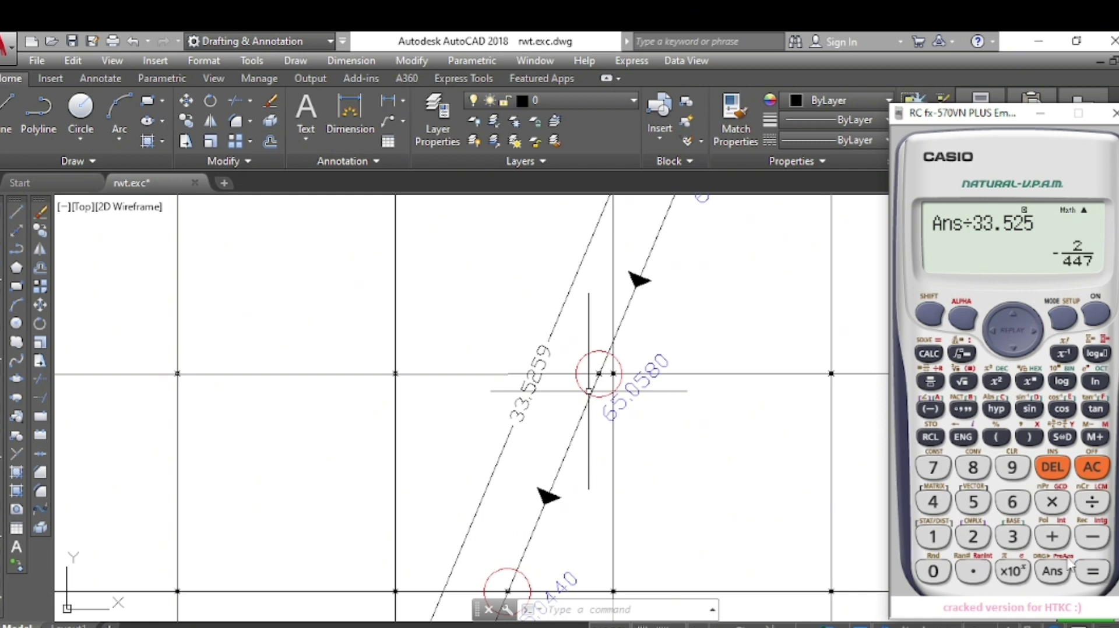
pyautogui.scroll(-8, 485, 529)
pyautogui.scroll(4, 561, 335)
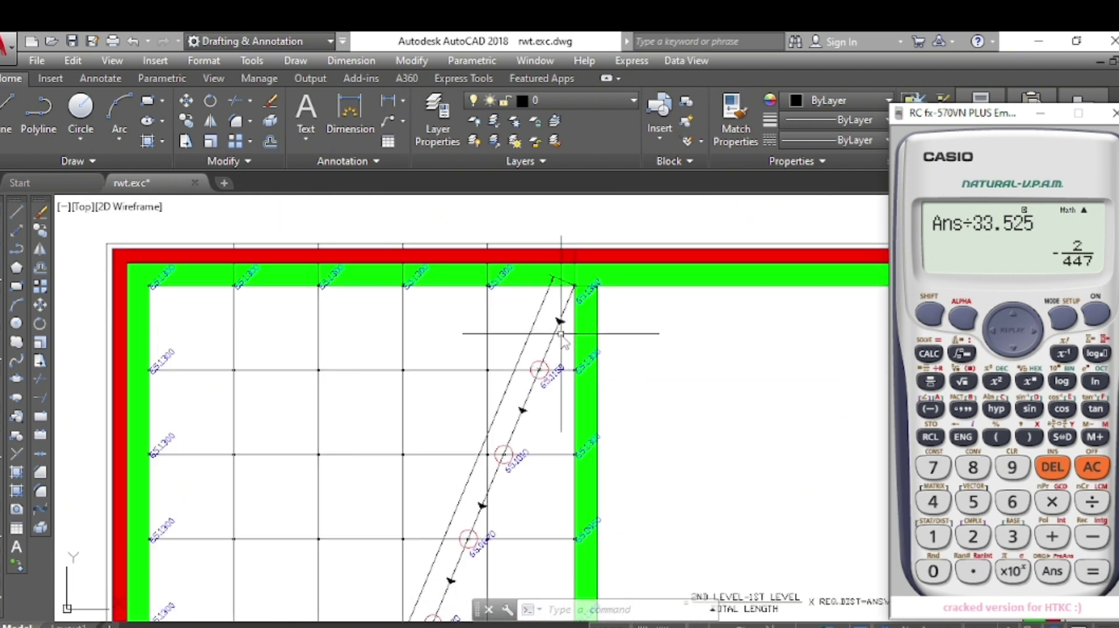
pyautogui.click(1, 234)
# Step: Add a 3.2511 aligned dimension from the 65.1150 level point to the 65.1300 wall corner, then restore the calculator
pyautogui.write('dal')
pyautogui.press('Return')
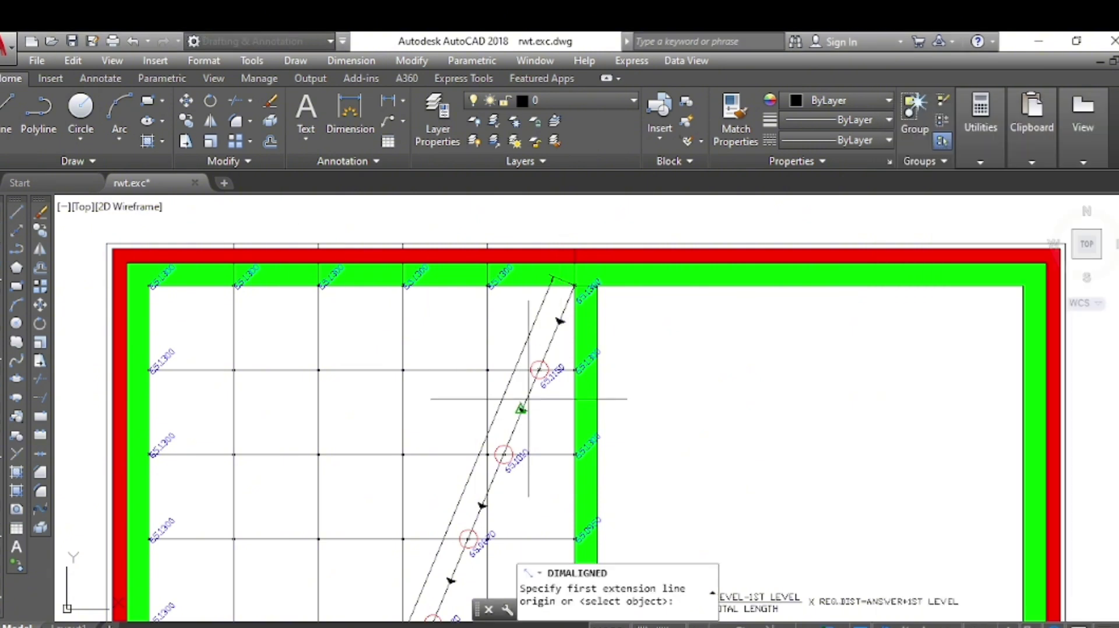
pyautogui.scroll(3, 538, 370)
pyautogui.scroll(4, 539, 370)
pyautogui.click(550, 370)
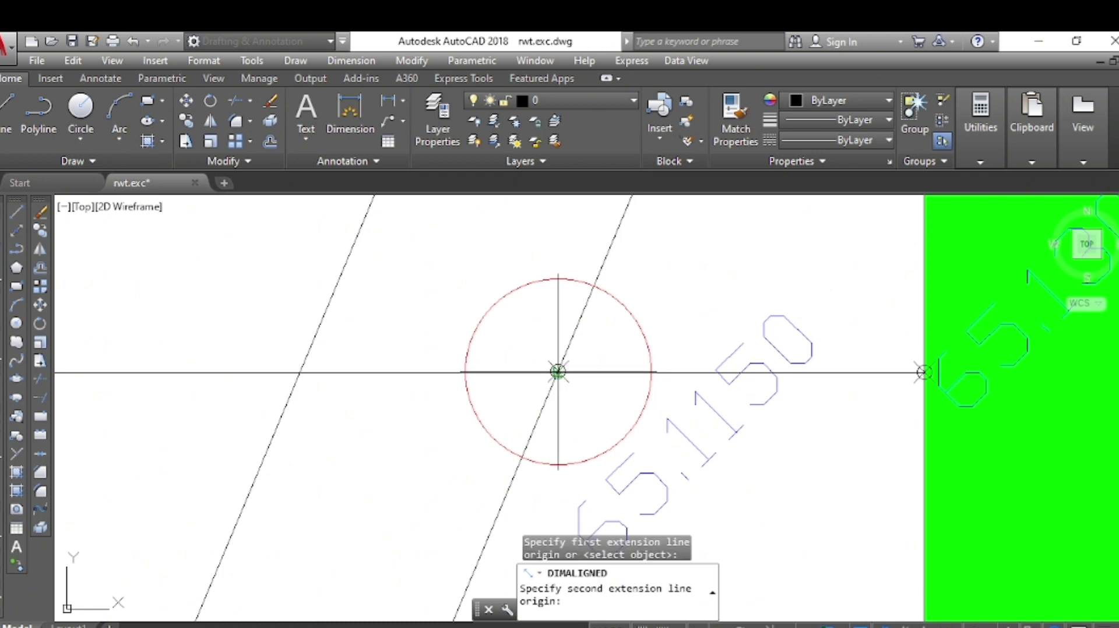
pyautogui.scroll(-5, 548, 372)
pyautogui.scroll(-2, 539, 394)
pyautogui.scroll(4, 589, 278)
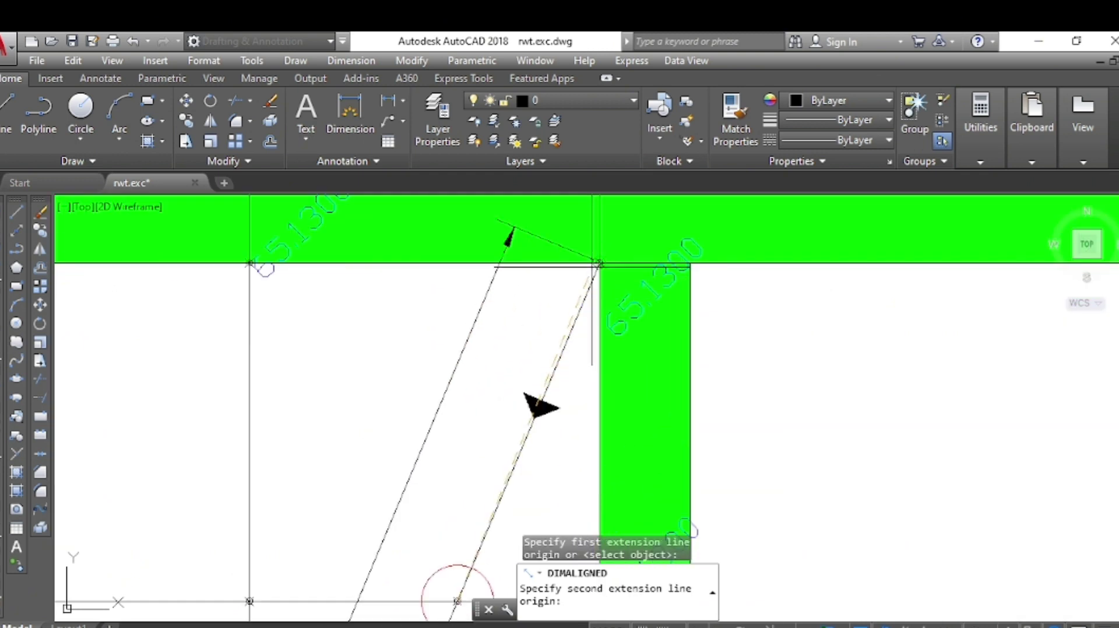
pyautogui.click(599, 263)
pyautogui.click(511, 320)
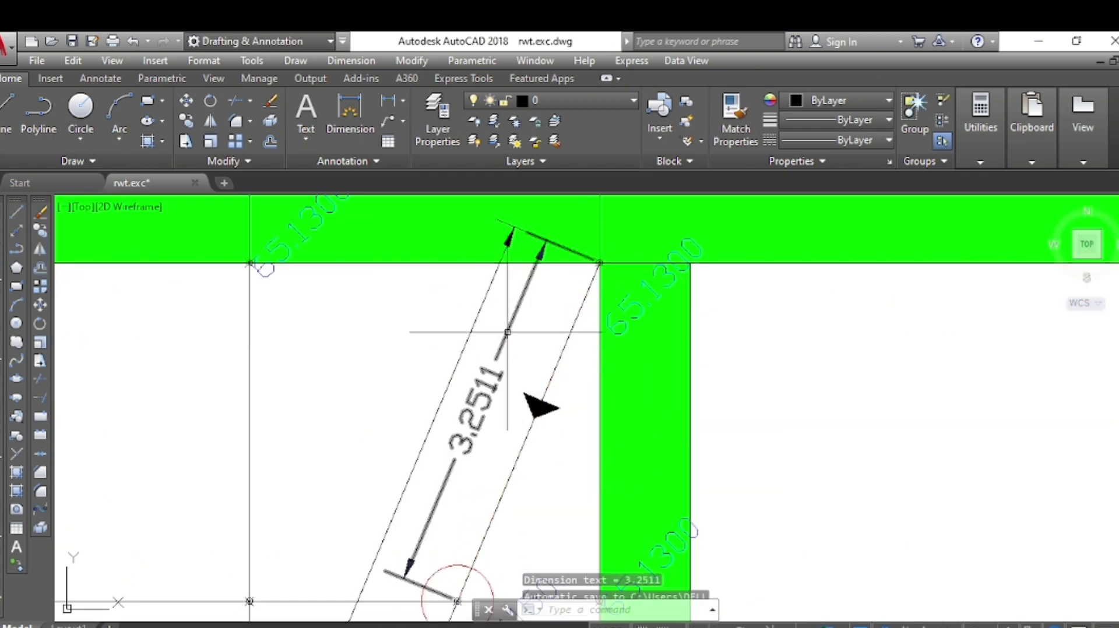
pyautogui.click(713, 626)
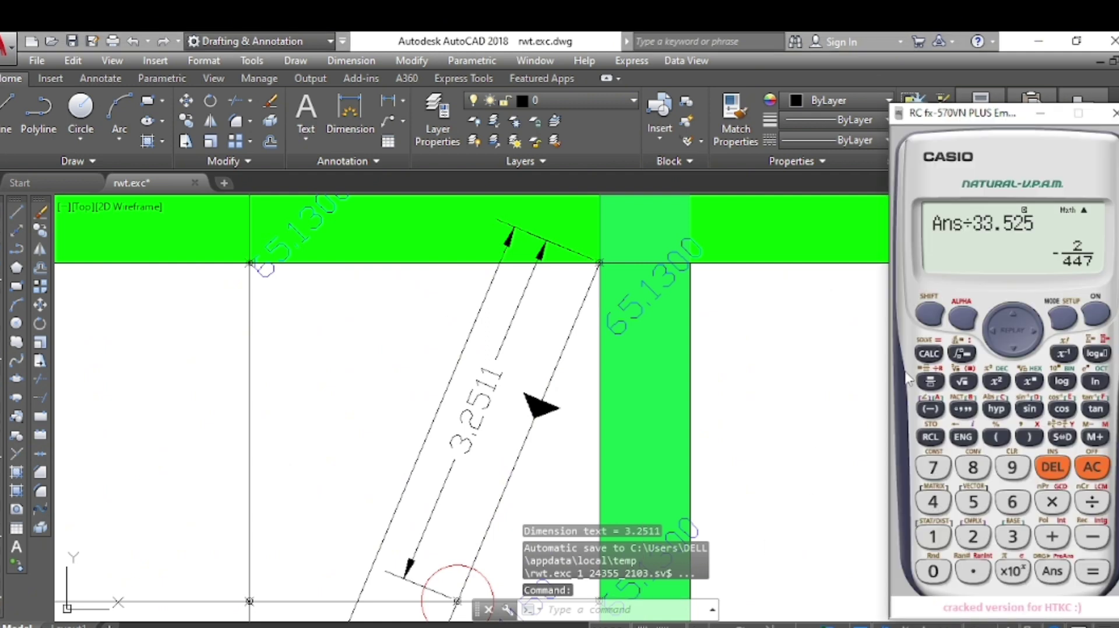
# Step: Multiply the slope answer by the 3.25 distance to get the level change
pyautogui.click(1053, 573)
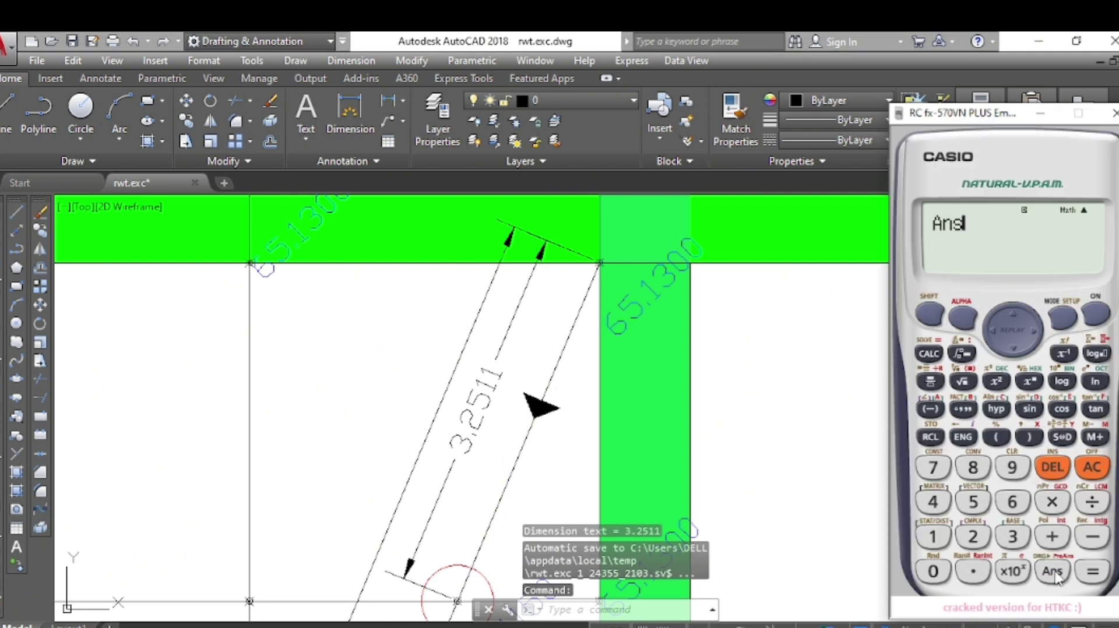
pyautogui.click(1056, 502)
pyautogui.click(1013, 536)
pyautogui.click(973, 571)
pyautogui.click(973, 536)
pyautogui.click(974, 510)
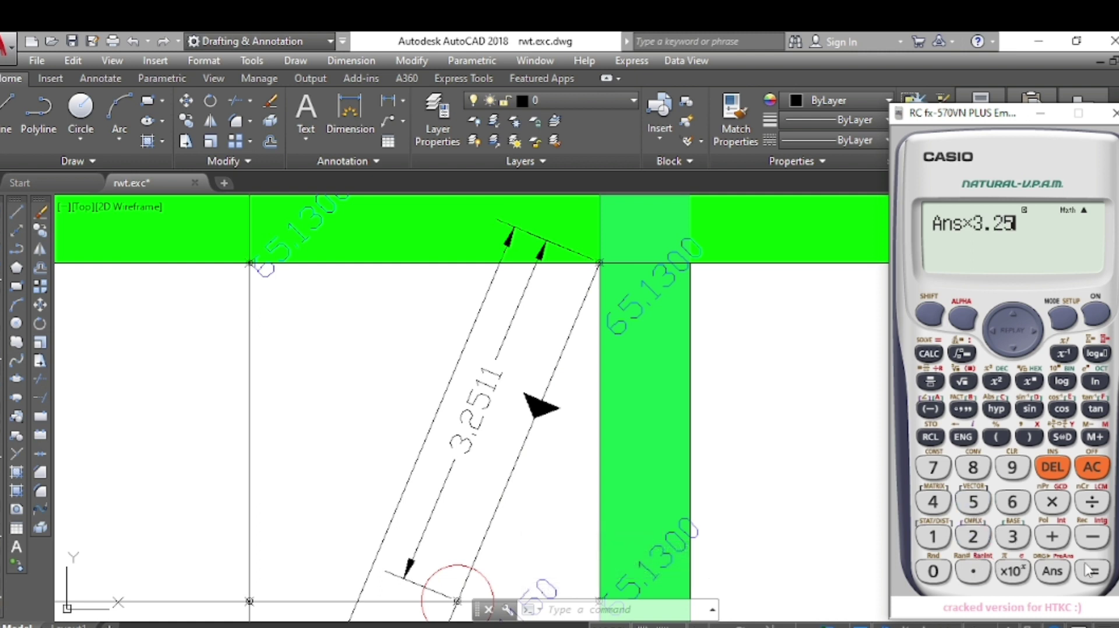
pyautogui.click(1093, 572)
# Step: Add 65.13 to the result, giving the new level 65.11545861
pyautogui.click(1052, 571)
pyautogui.click(1052, 536)
pyautogui.click(1012, 502)
pyautogui.click(972, 502)
pyautogui.click(972, 571)
pyautogui.click(933, 536)
pyautogui.click(1003, 544)
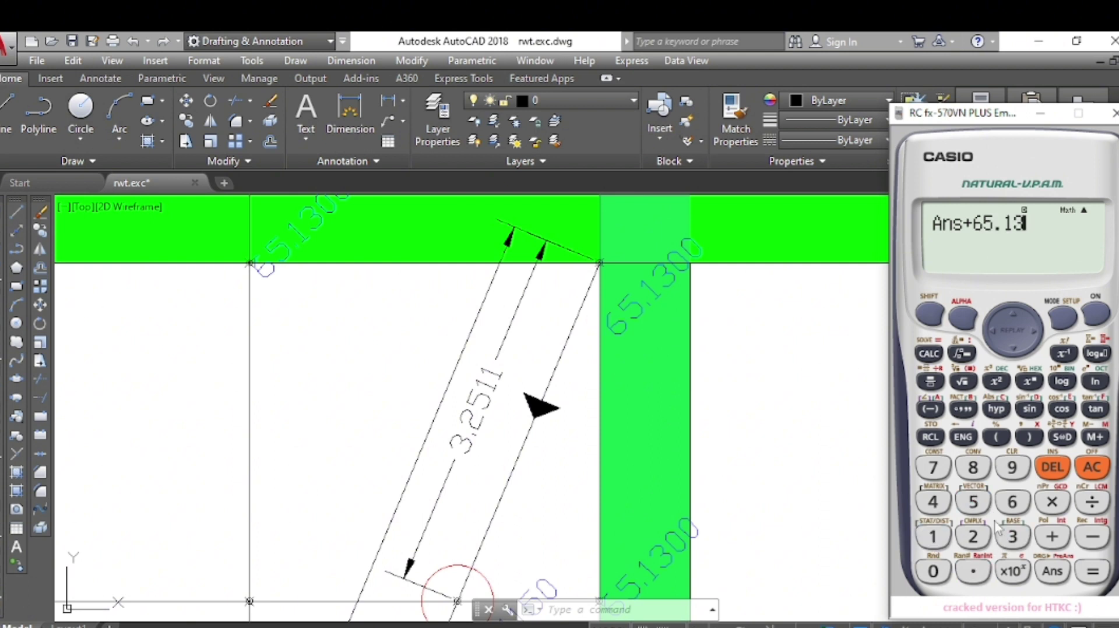
pyautogui.click(1085, 573)
pyautogui.scroll(-2, 539, 294)
# Step: Erase the temporary 3.2511 aligned dimension and start a new DAL aligned dimension
pyautogui.scroll(-2, 548, 335)
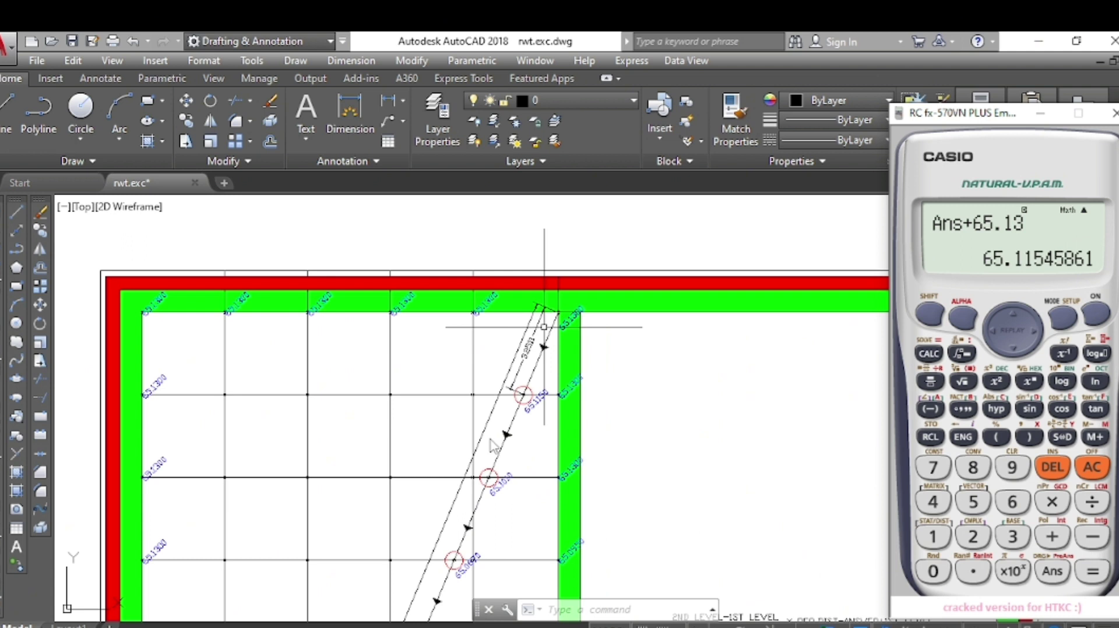
pyautogui.scroll(4, 545, 396)
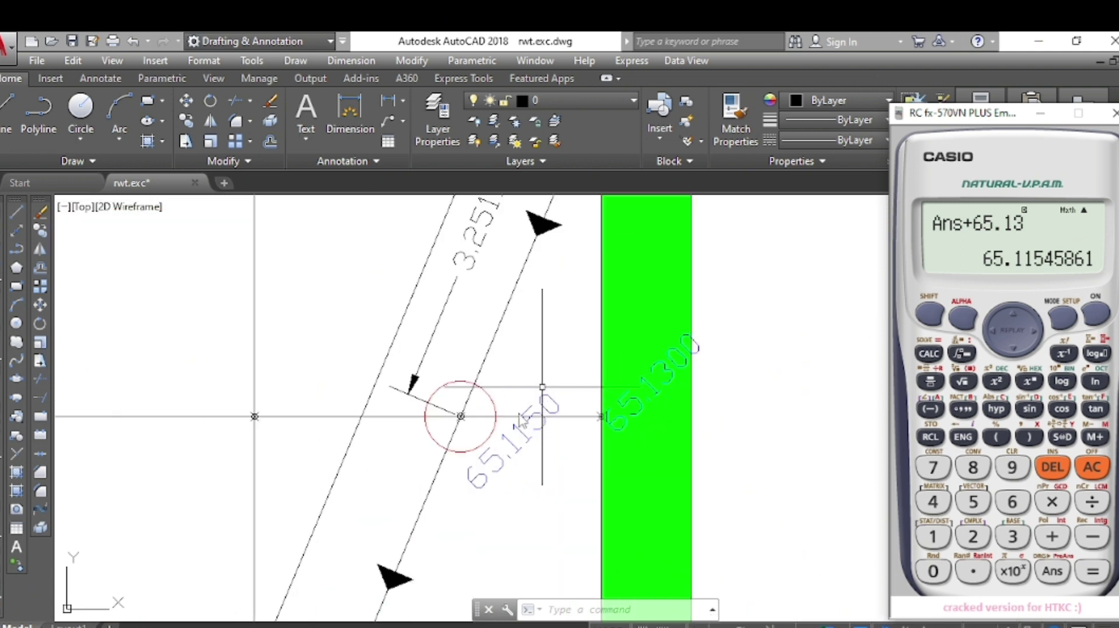
pyautogui.scroll(-4, 650, 457)
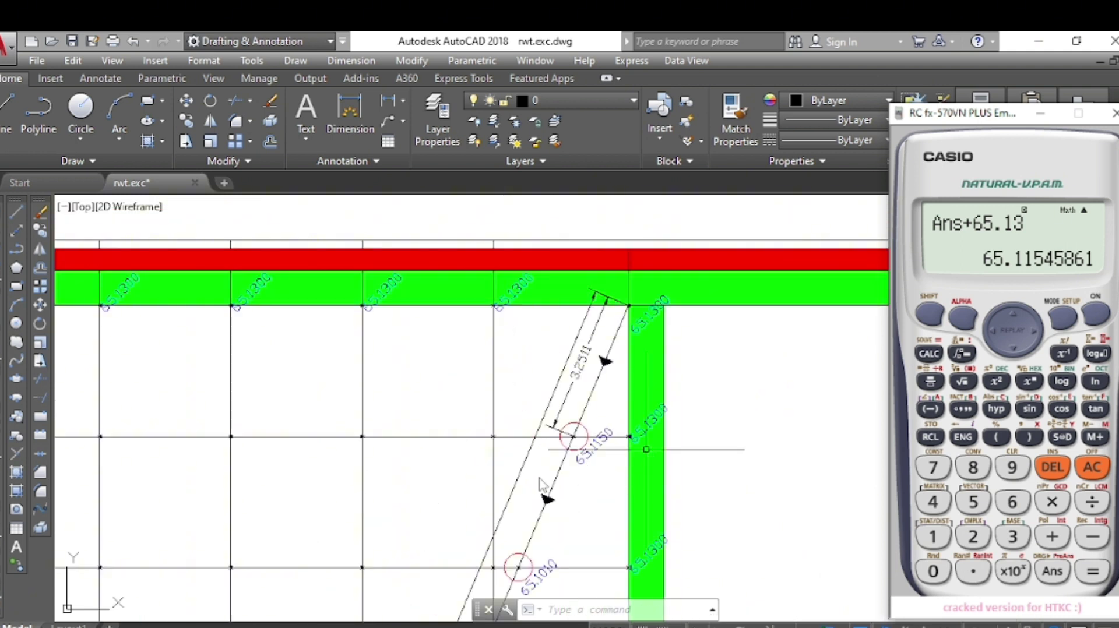
pyautogui.scroll(2, 539, 483)
pyautogui.scroll(-2, 536, 324)
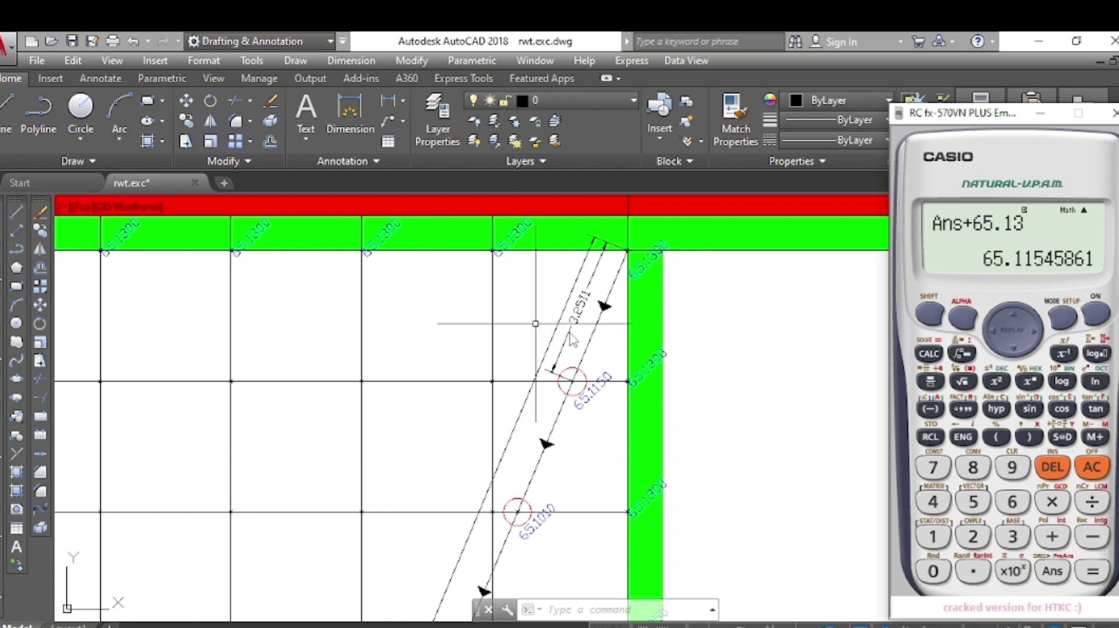
pyautogui.click(535, 323)
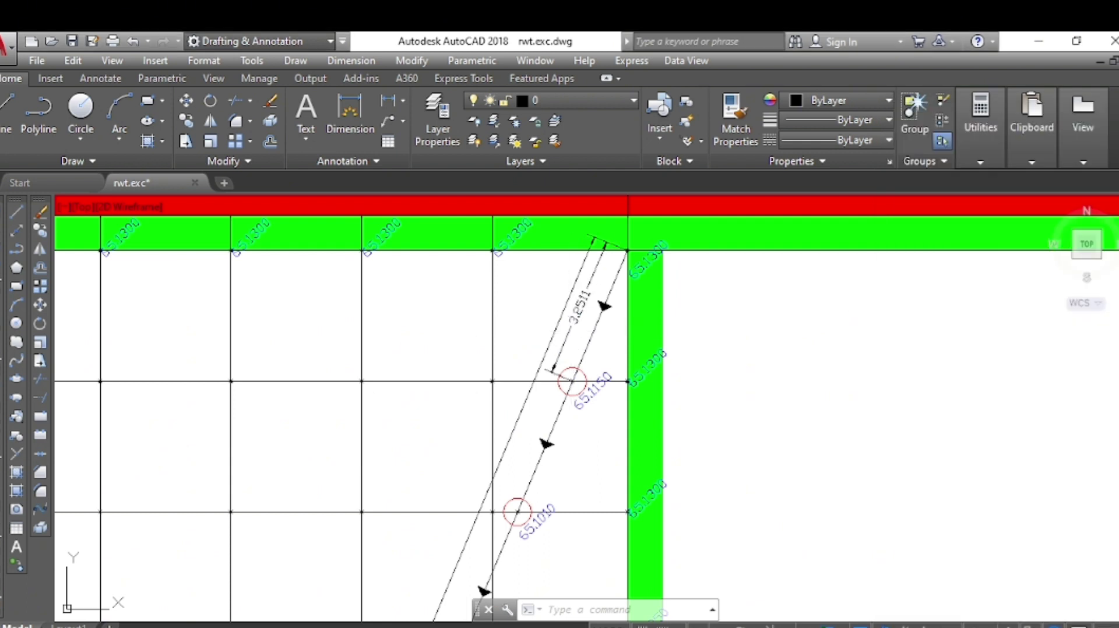
pyautogui.click(570, 331)
pyautogui.write('E')
pyautogui.press('Return')
pyautogui.write('dal')
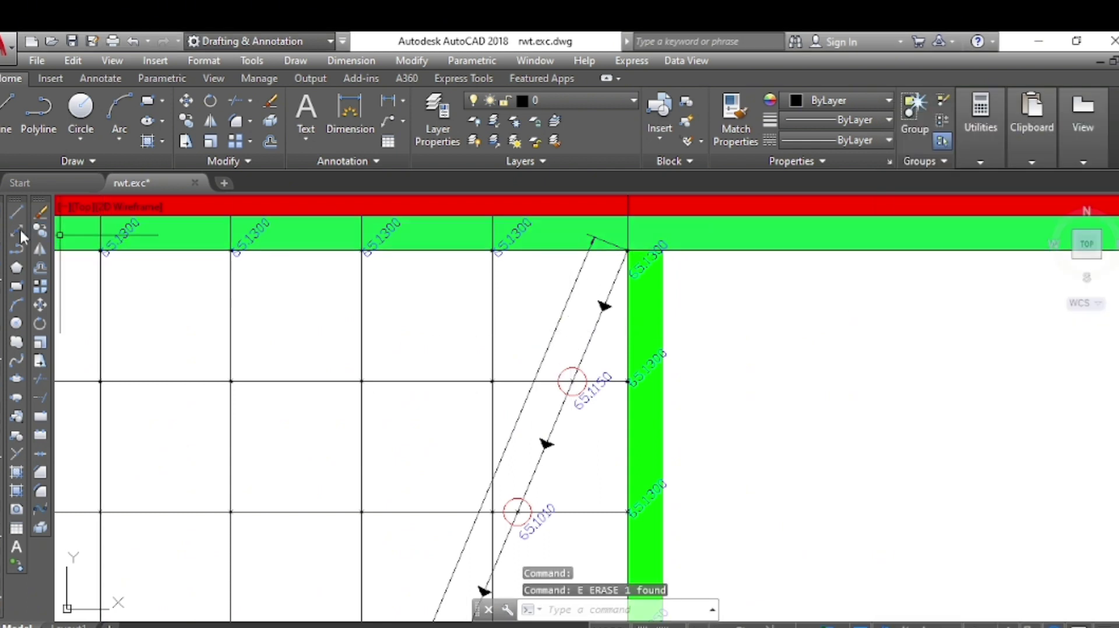
pyautogui.press('Return')
# Step: Dimension the drain from its top corner to the 65.1010 point, showing 6.5051
pyautogui.scroll(2, 606, 254)
pyautogui.scroll(4, 650, 294)
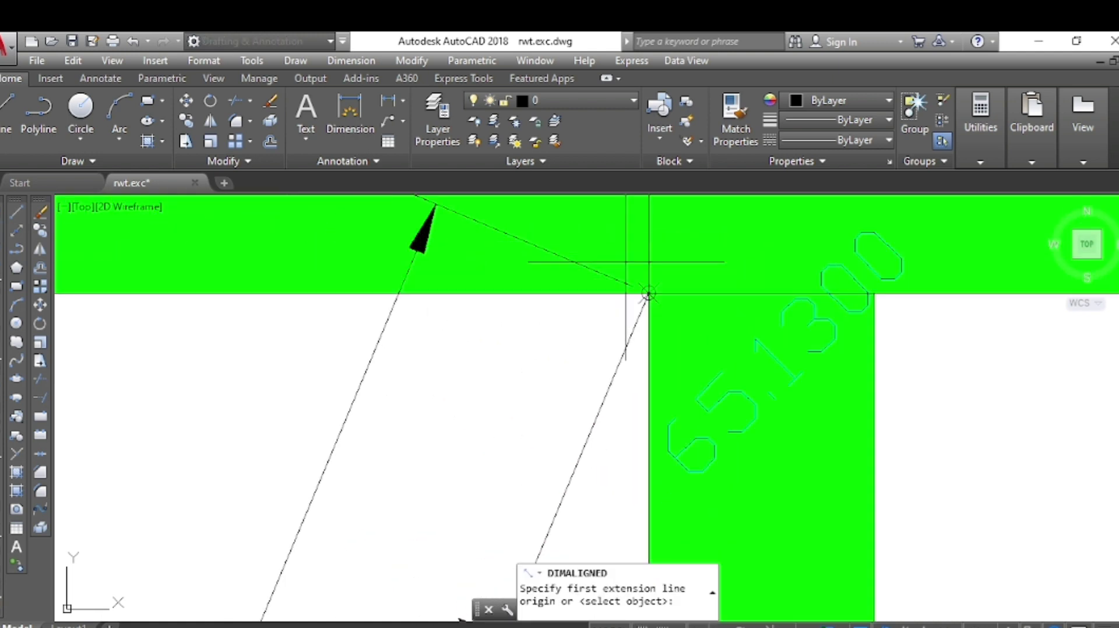
pyautogui.scroll(3, 650, 303)
pyautogui.click(653, 304)
pyautogui.scroll(-5, 653, 304)
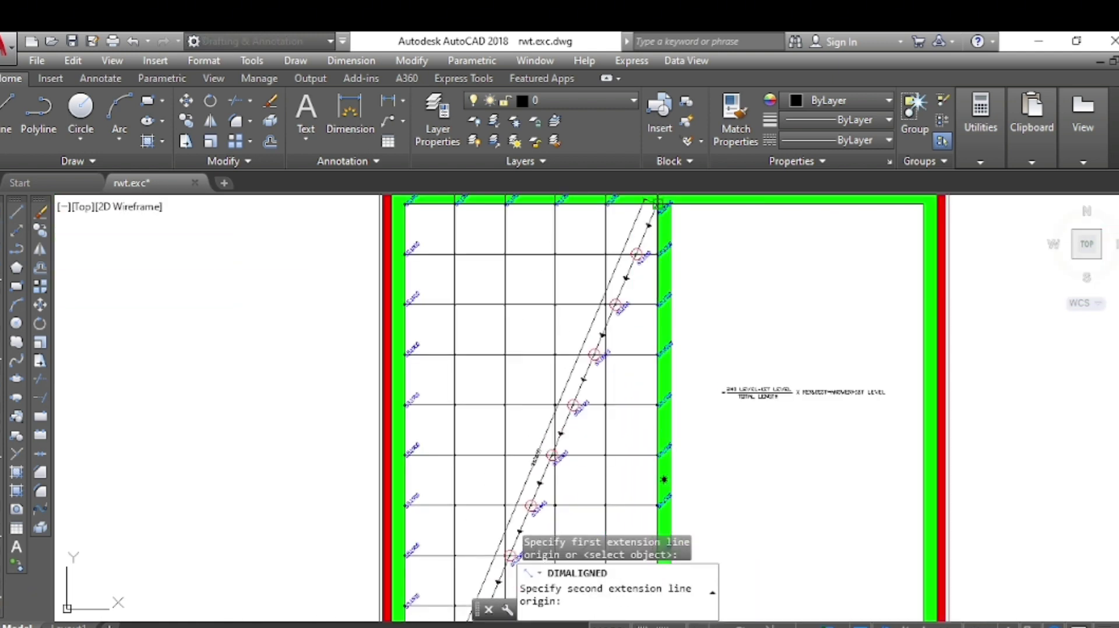
pyautogui.scroll(5, 618, 303)
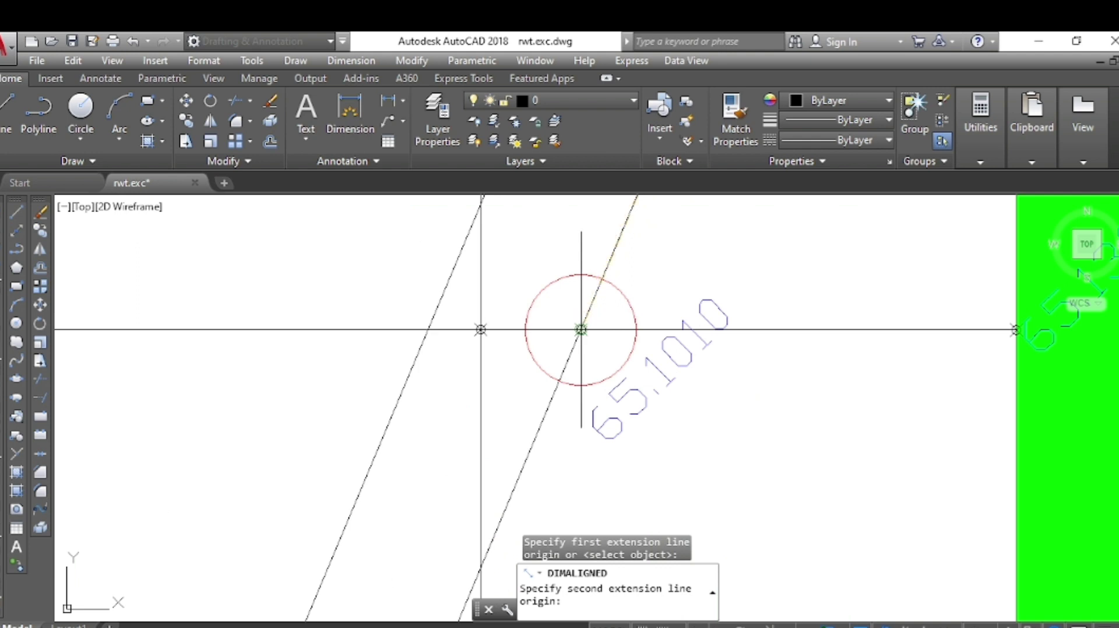
pyautogui.click(581, 330)
pyautogui.scroll(-6, 579, 399)
pyautogui.scroll(-4, 579, 400)
pyautogui.scroll(5, 574, 373)
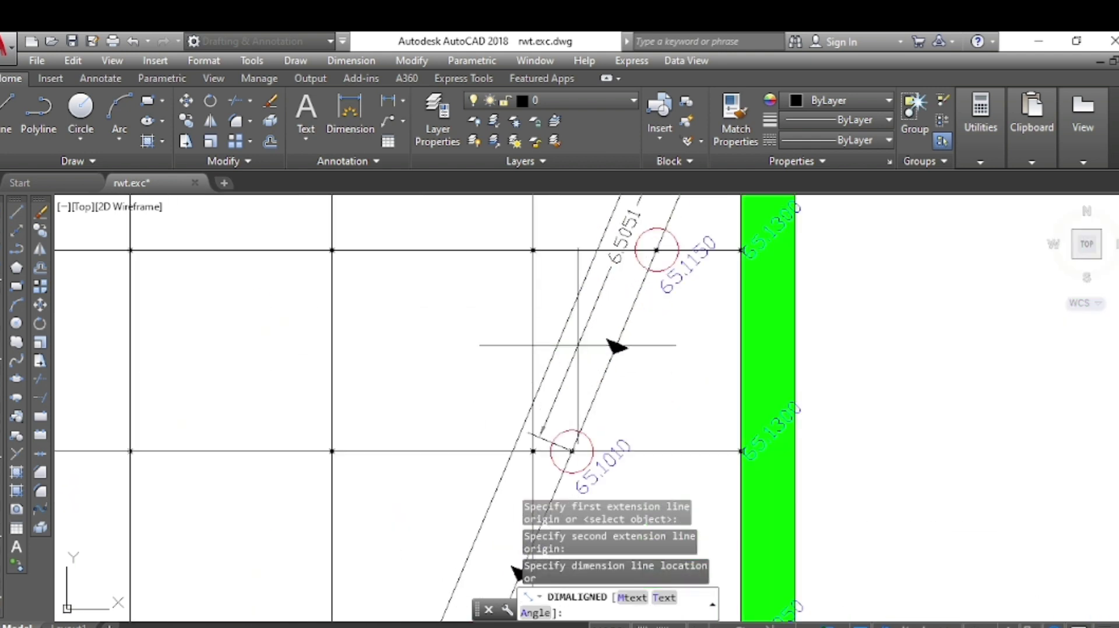
pyautogui.click(583, 340)
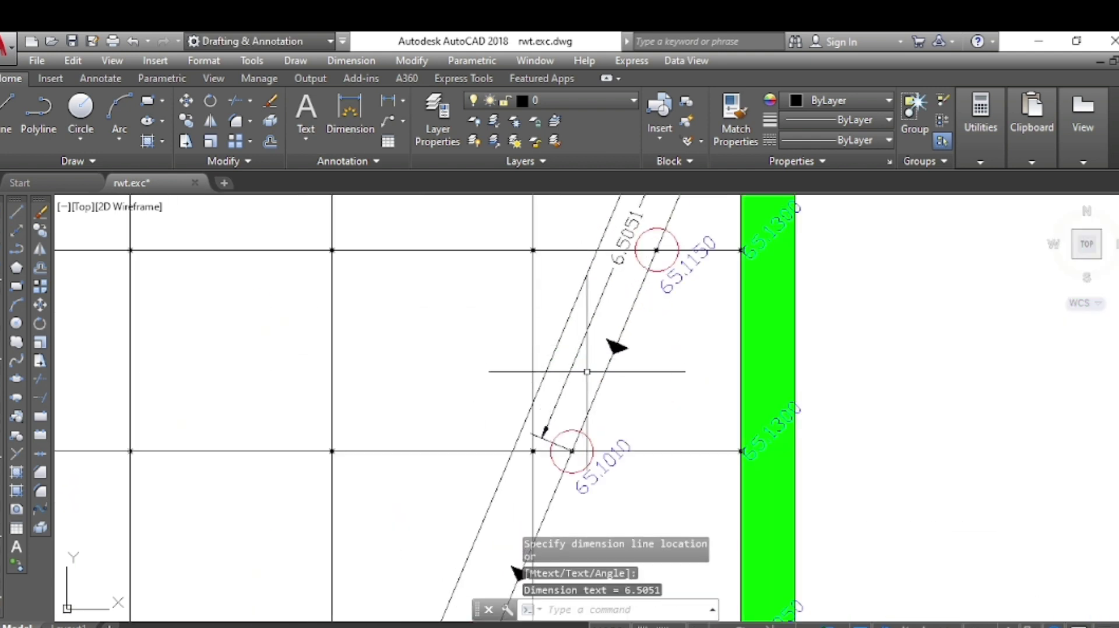
pyautogui.scroll(-4, 579, 496)
# Step: Switch back to the calculator, clear it, and enter the bottom level 64.98
pyautogui.hotkey('alt', 'Tab')
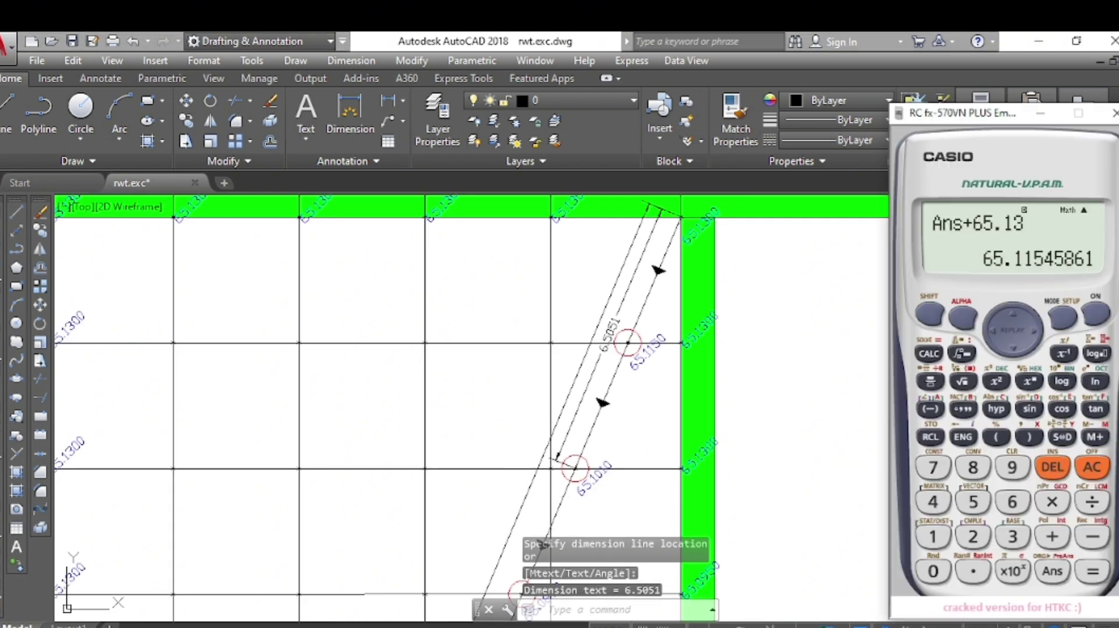
pyautogui.click(1092, 475)
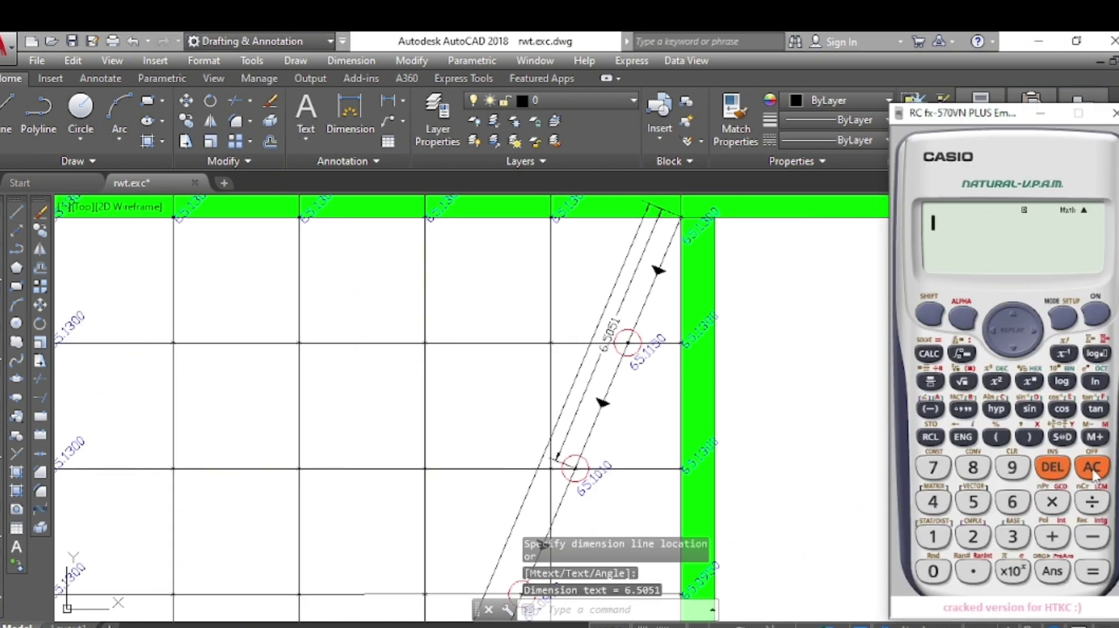
pyautogui.click(1012, 501)
pyautogui.click(932, 501)
pyautogui.click(973, 571)
pyautogui.click(932, 536)
pyautogui.click(1012, 466)
pyautogui.click(973, 467)
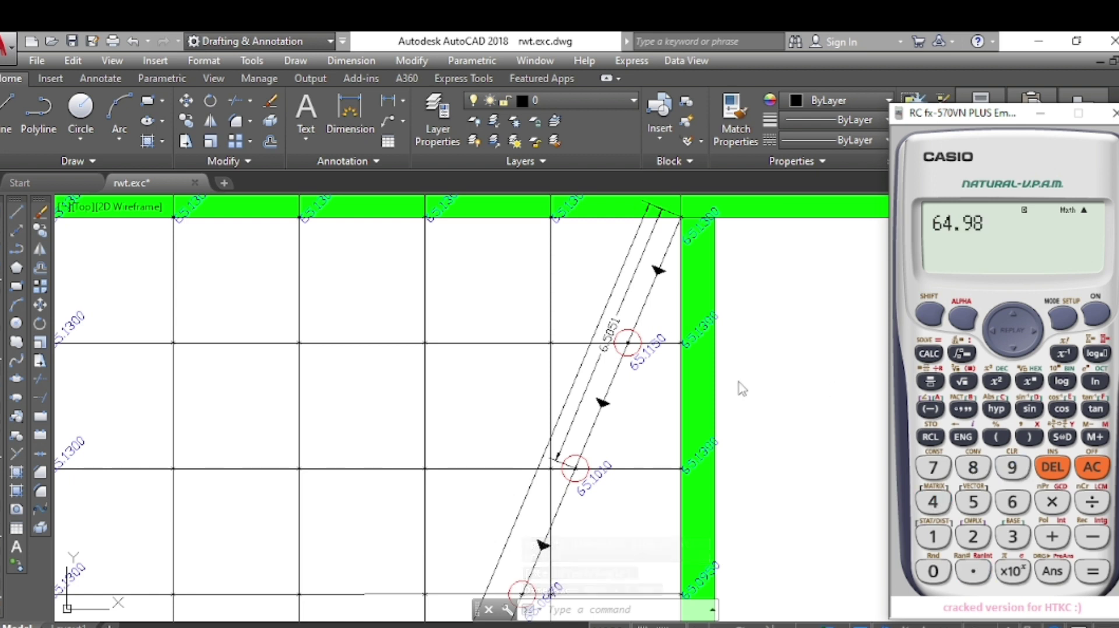
pyautogui.scroll(-5, 715, 351)
pyautogui.scroll(3, 632, 478)
pyautogui.scroll(3, 629, 478)
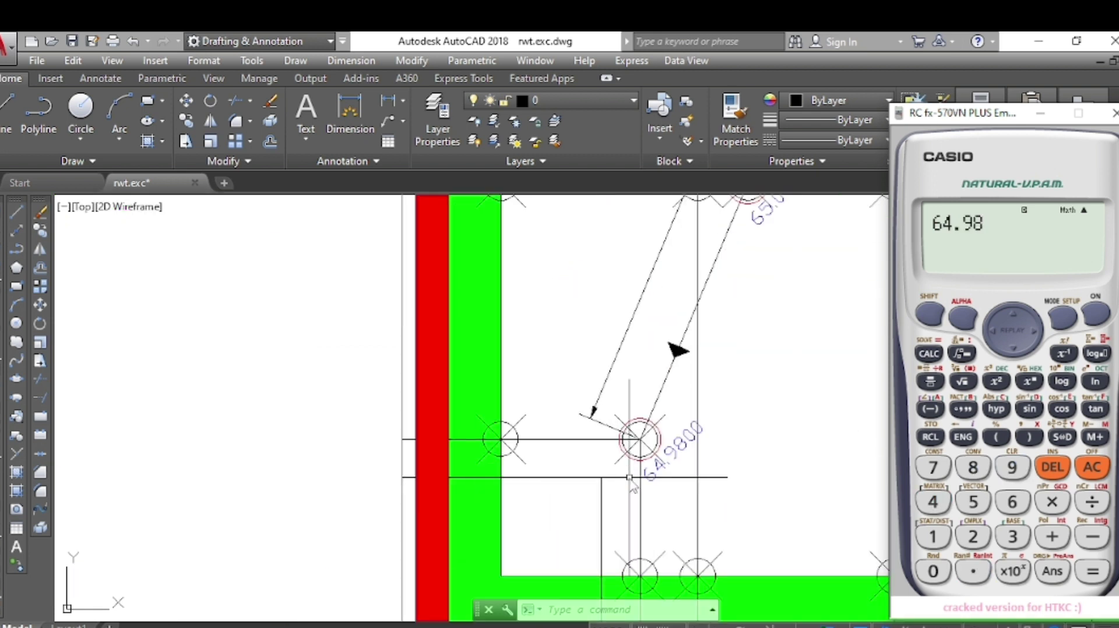
# Step: Subtract the top level 65.13 to get the level difference
pyautogui.click(1092, 536)
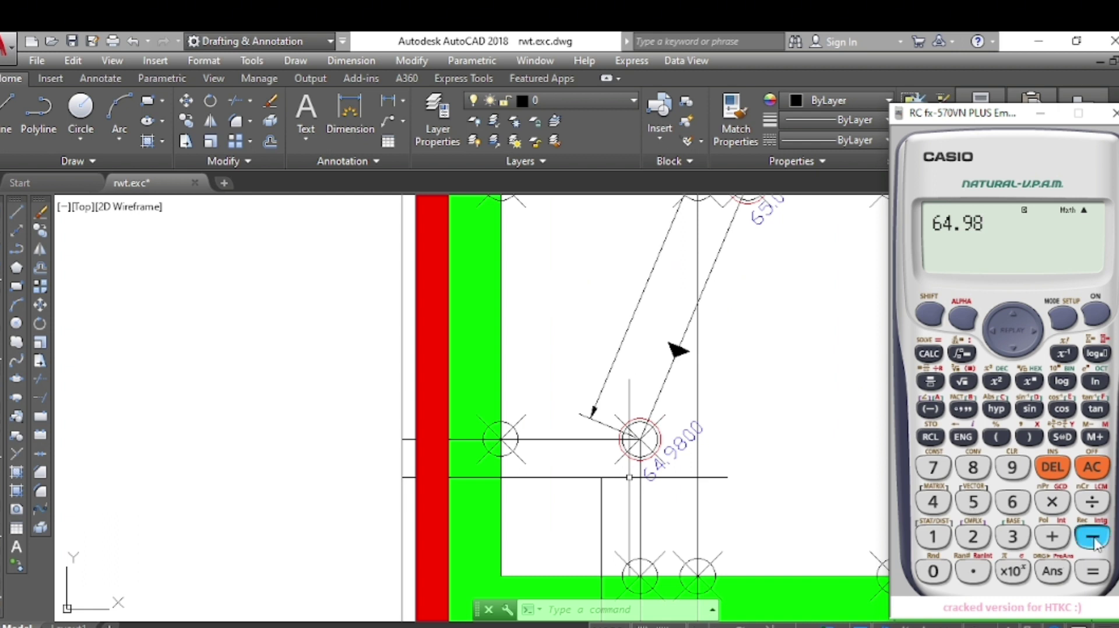
pyautogui.click(1012, 501)
pyautogui.click(973, 501)
pyautogui.click(977, 567)
pyautogui.click(936, 539)
pyautogui.click(1016, 537)
pyautogui.scroll(-3, 652, 466)
pyautogui.scroll(-2, 655, 460)
pyautogui.scroll(3, 655, 455)
pyautogui.scroll(2, 653, 446)
pyautogui.scroll(-5, 742, 235)
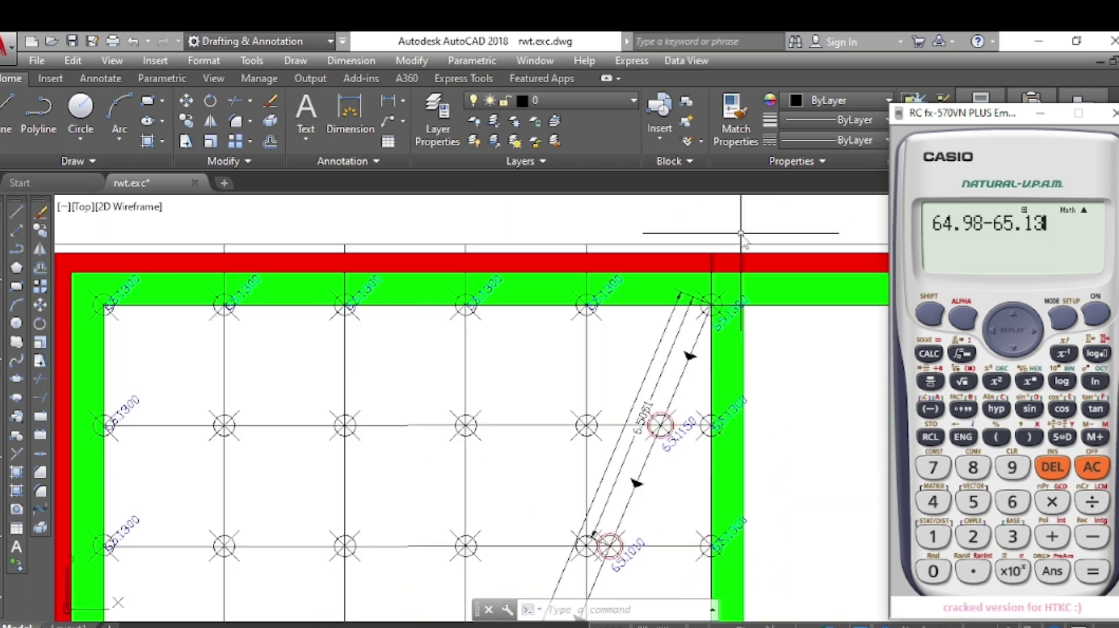
pyautogui.click(1094, 574)
# Step: Divide by the 33.525 drain length for the −2/447 slope and begin an Ans× expression
pyautogui.click(1091, 502)
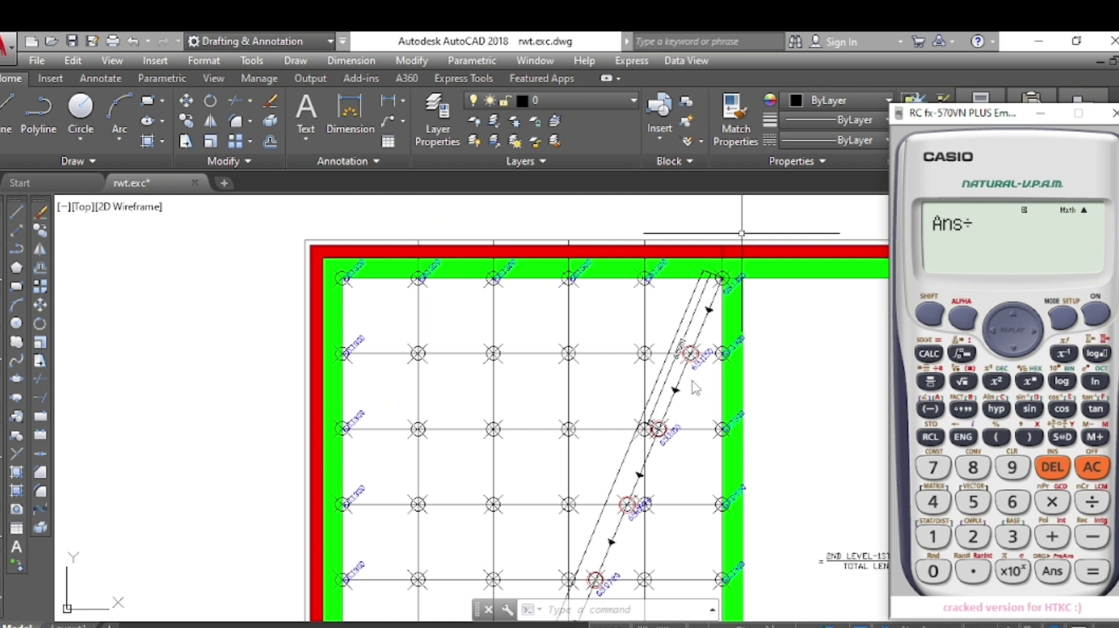
pyautogui.scroll(-5, 657, 402)
pyautogui.scroll(5, 672, 325)
pyautogui.scroll(2, 643, 326)
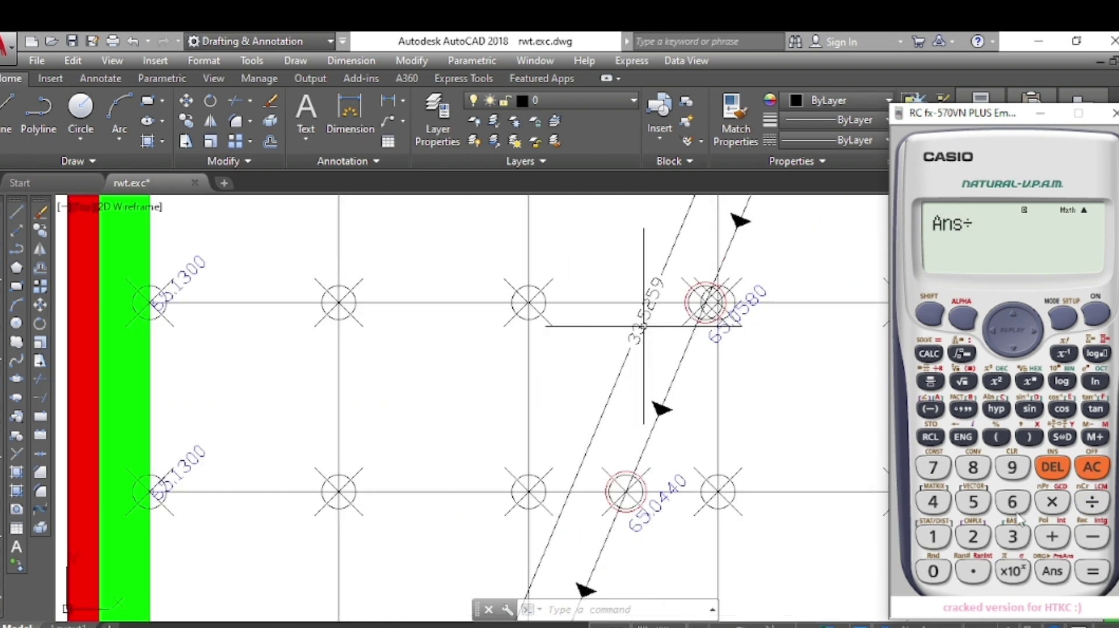
pyautogui.doubleClick(1014, 537)
pyautogui.click(973, 502)
pyautogui.click(973, 536)
pyautogui.click(973, 502)
pyautogui.click(1094, 573)
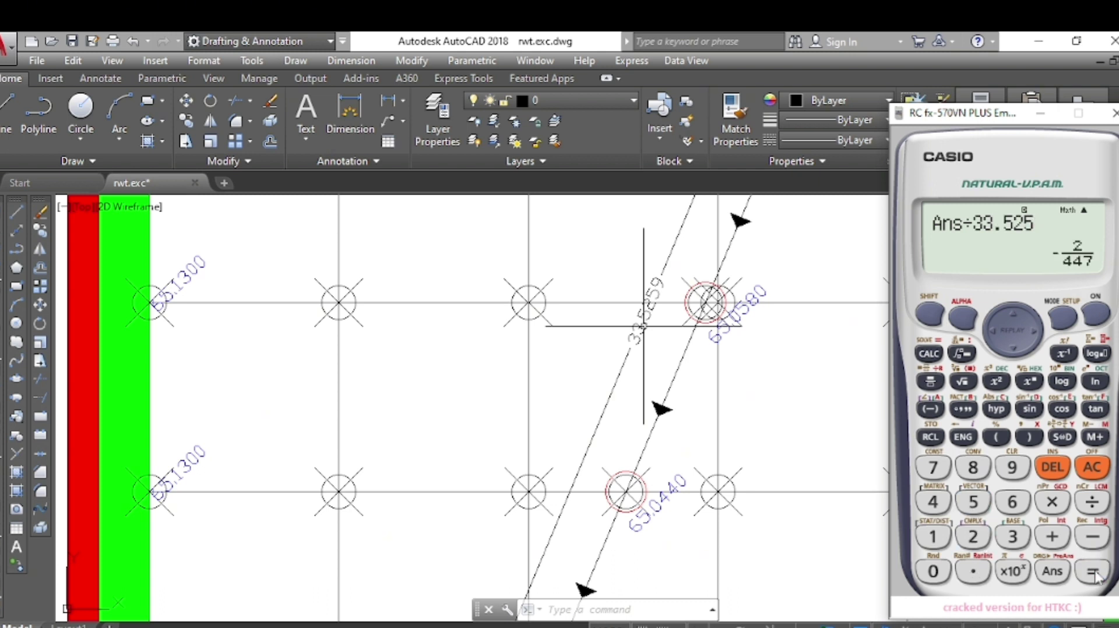
pyautogui.click(1053, 571)
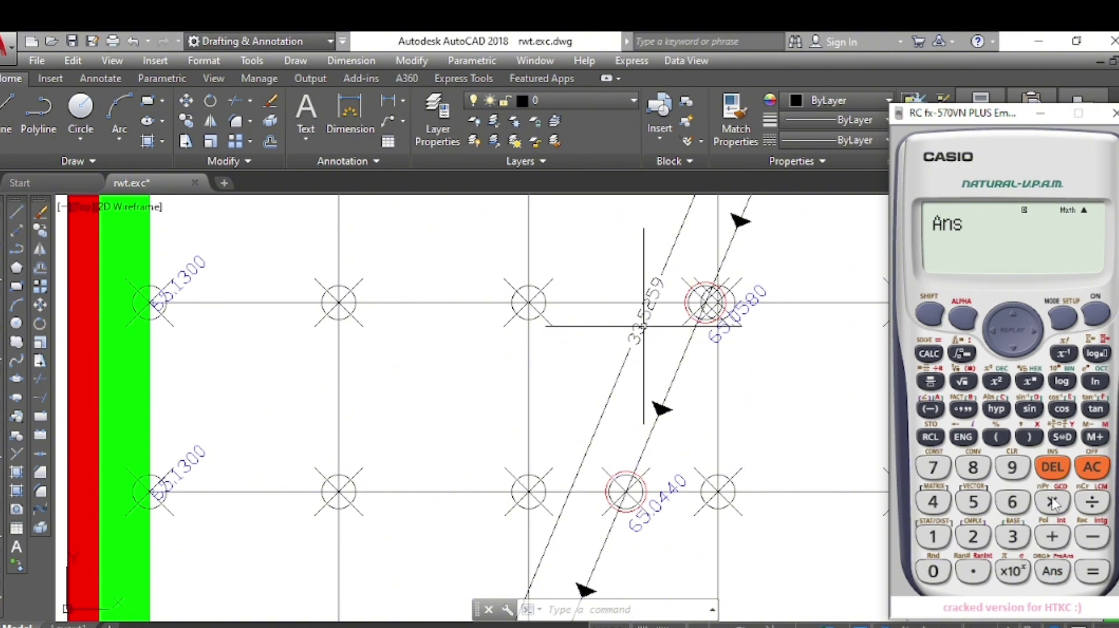
pyautogui.scroll(-3, 670, 501)
pyautogui.scroll(-2, 670, 501)
# Step: On the calculator, multiply the slope by the distance 6.505 to get the drop
pyautogui.scroll(4, 746, 321)
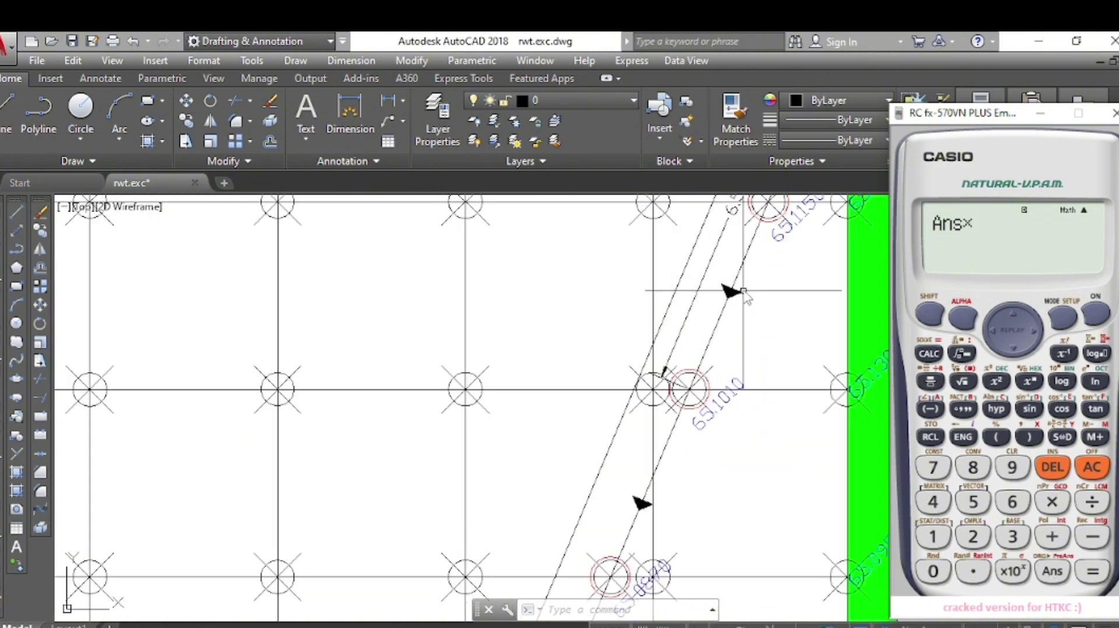
pyautogui.scroll(-1, 612, 477)
pyautogui.scroll(2, 710, 261)
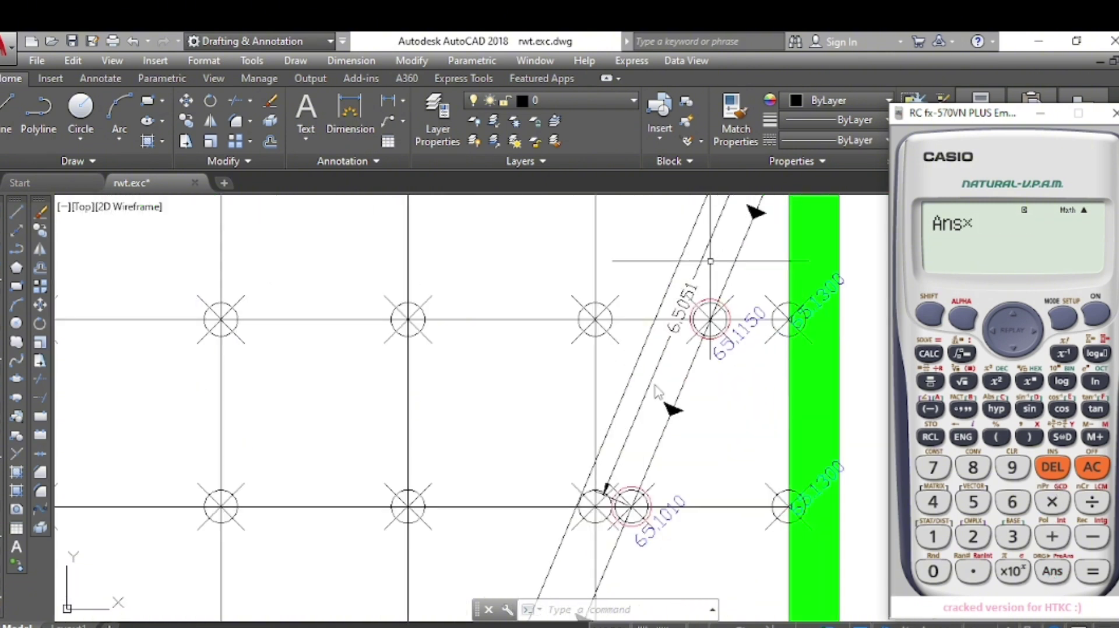
pyautogui.click(1012, 501)
pyautogui.click(972, 571)
pyautogui.click(971, 504)
pyautogui.click(933, 571)
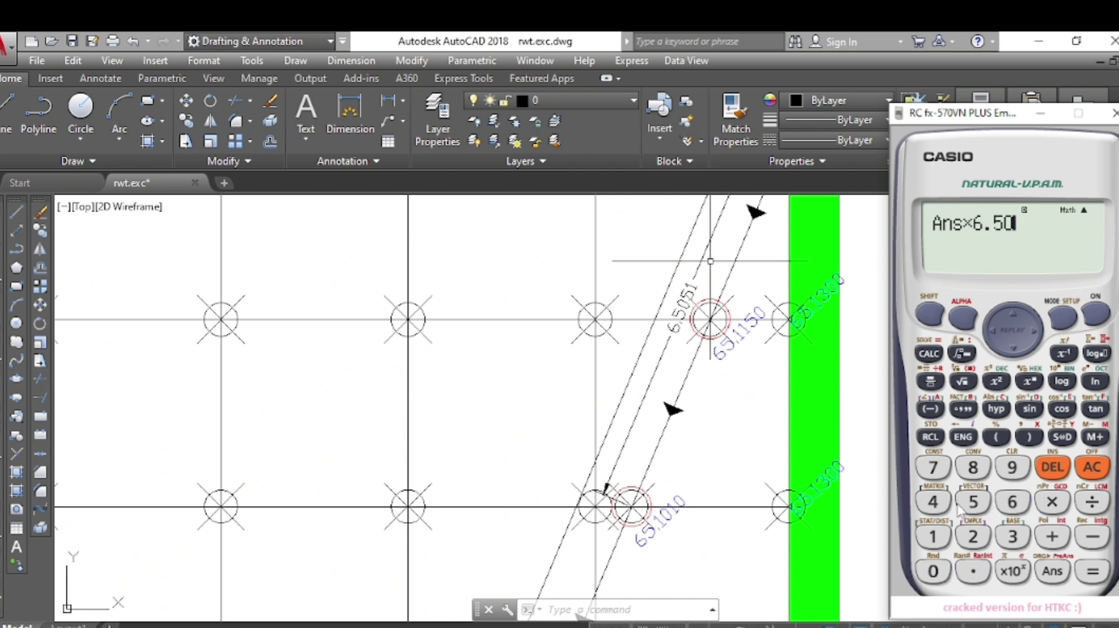
pyautogui.click(1103, 579)
# Step: Add the top level 65.13 to the drop, giving 65.10089485
pyautogui.click(1049, 573)
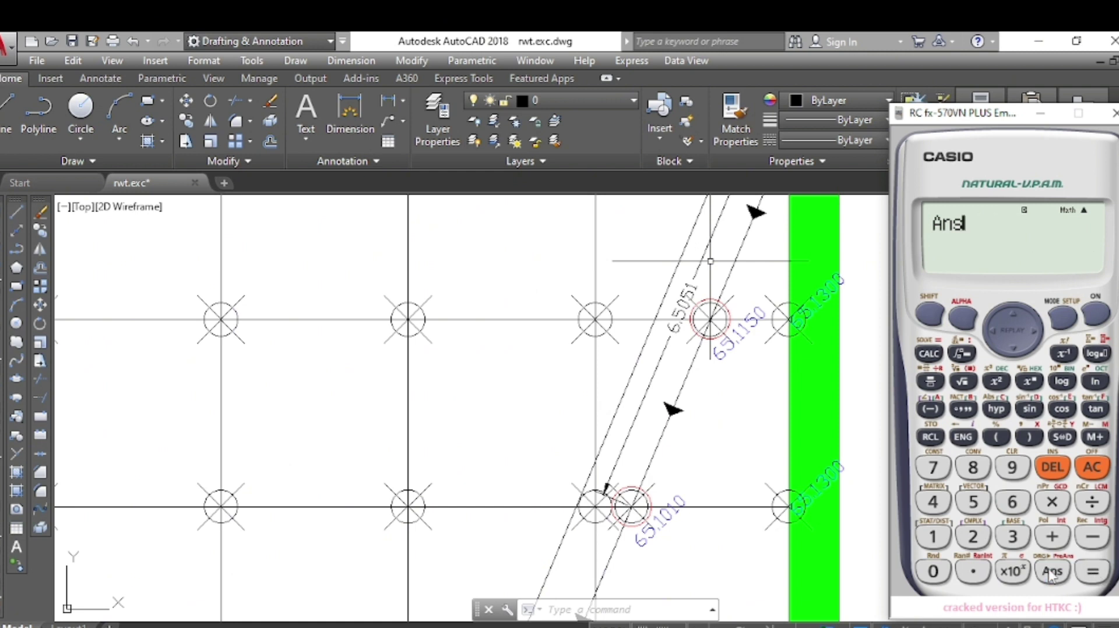
pyautogui.click(1013, 503)
pyautogui.click(971, 502)
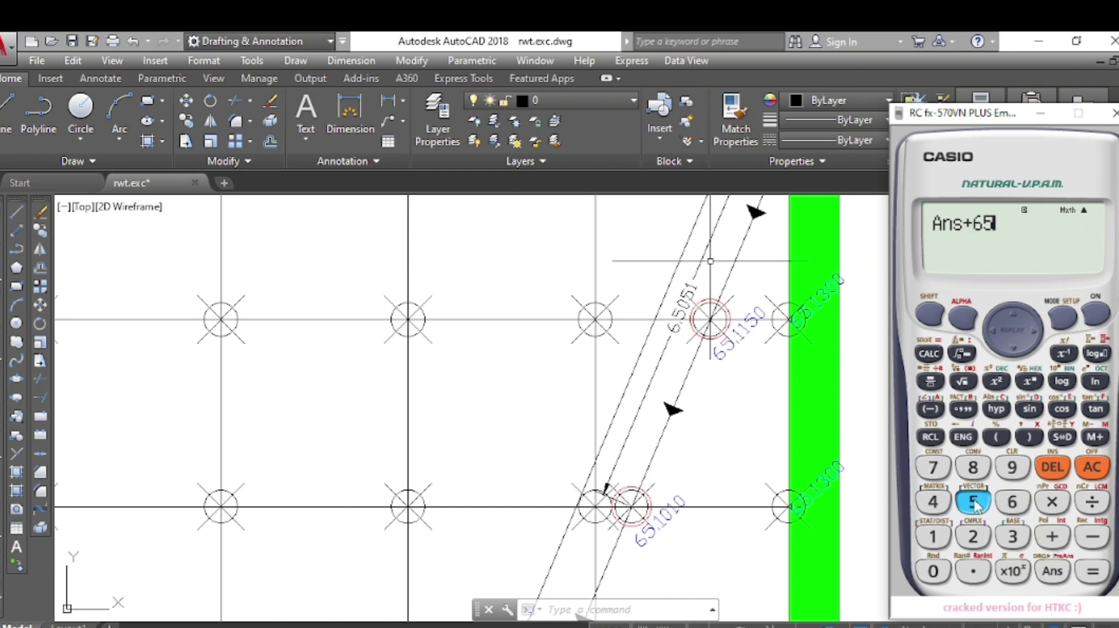
pyautogui.click(945, 539)
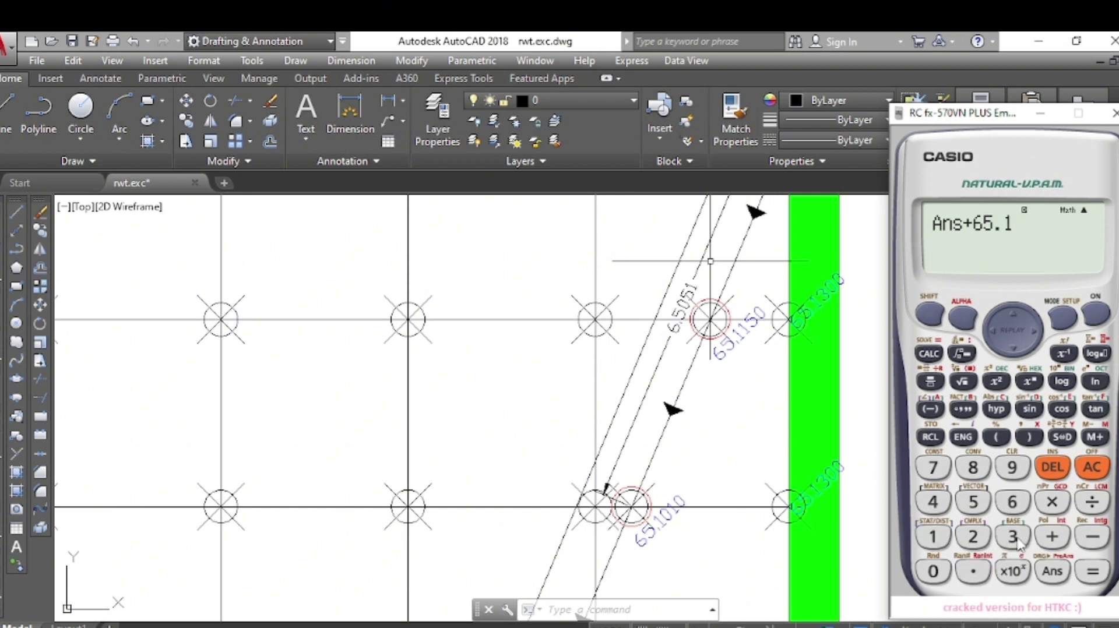
pyautogui.click(1092, 574)
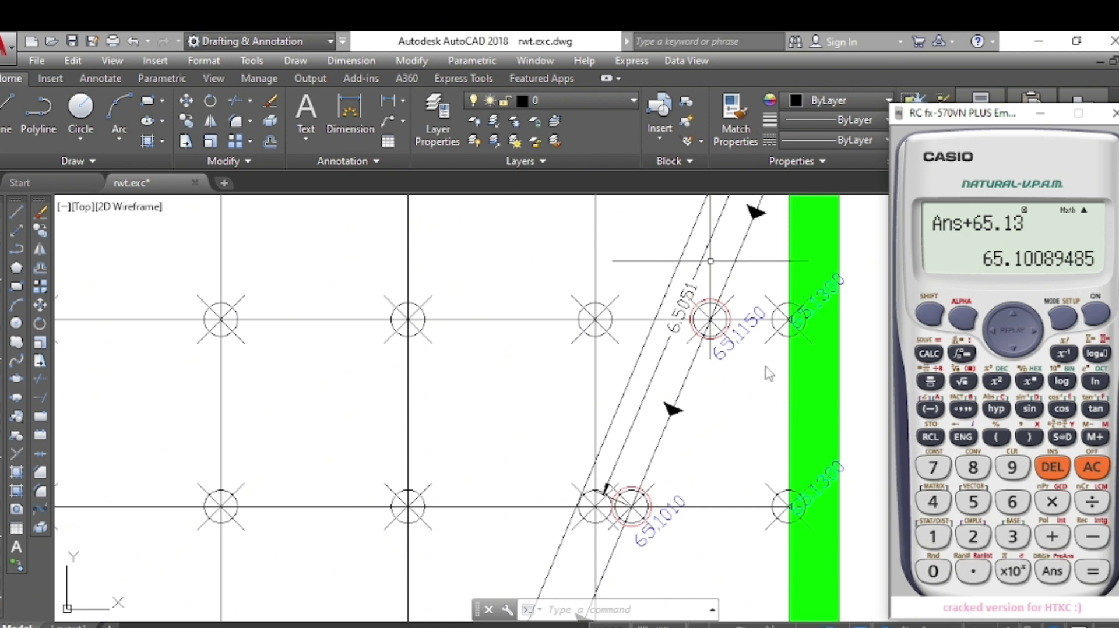
# Step: Minimize the Casio calculator emulator to return to the drawing
pyautogui.scroll(2, 659, 379)
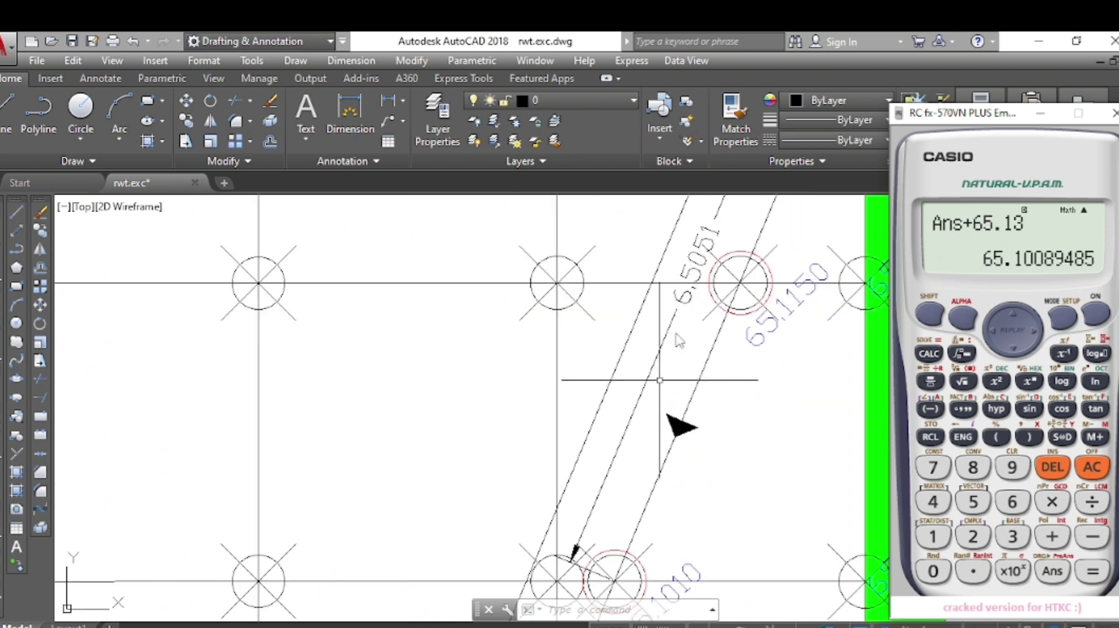
pyautogui.scroll(-2, 690, 289)
pyautogui.scroll(-2, 690, 288)
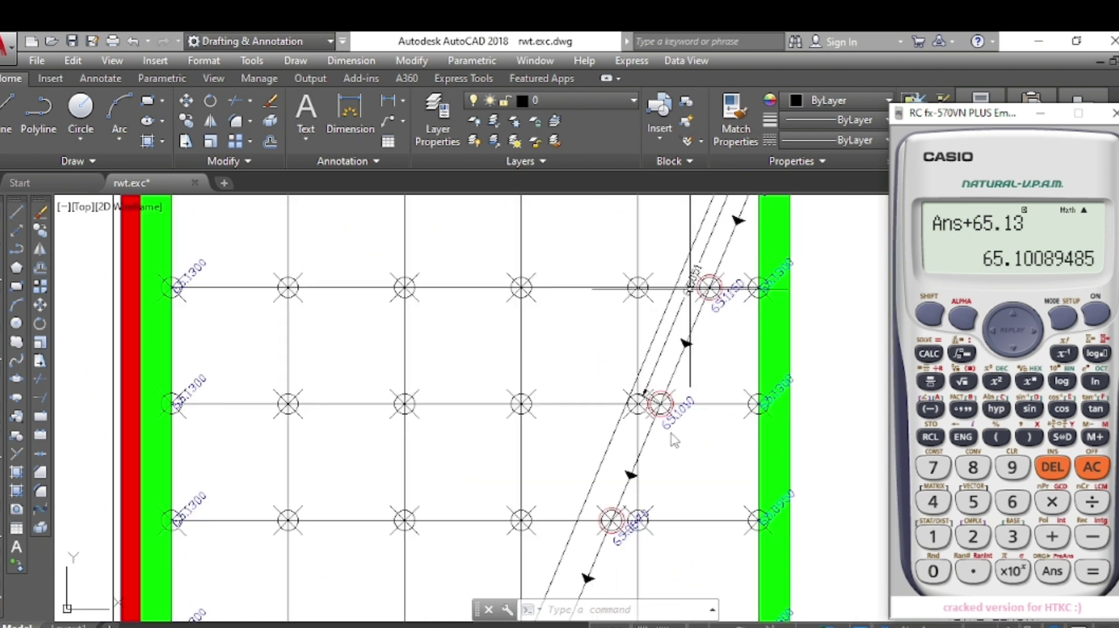
pyautogui.scroll(4, 673, 440)
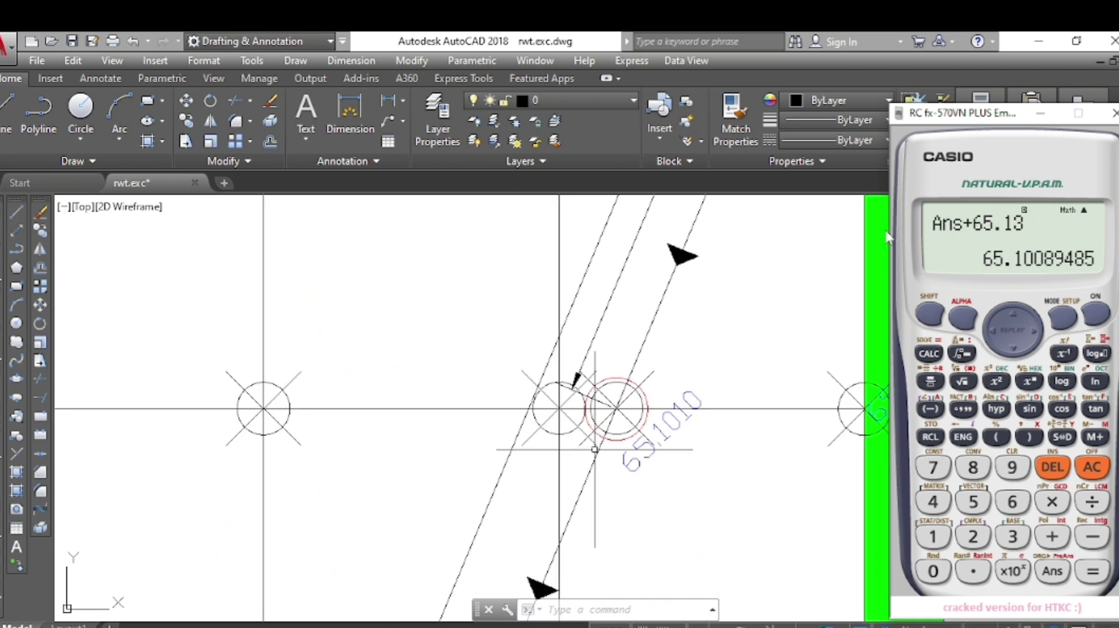
pyautogui.click(1041, 116)
# Step: Add aligned dimensions 13.8401 to the drain and 3.0000 from the second row's left edge
pyautogui.scroll(-6, 518, 356)
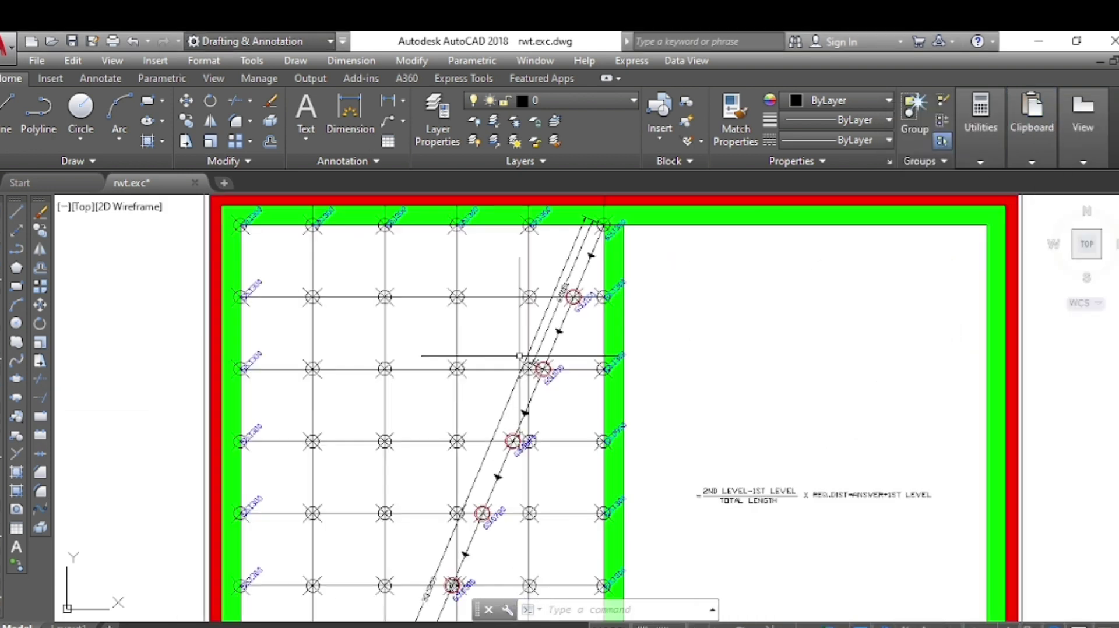
pyautogui.scroll(-2, 519, 356)
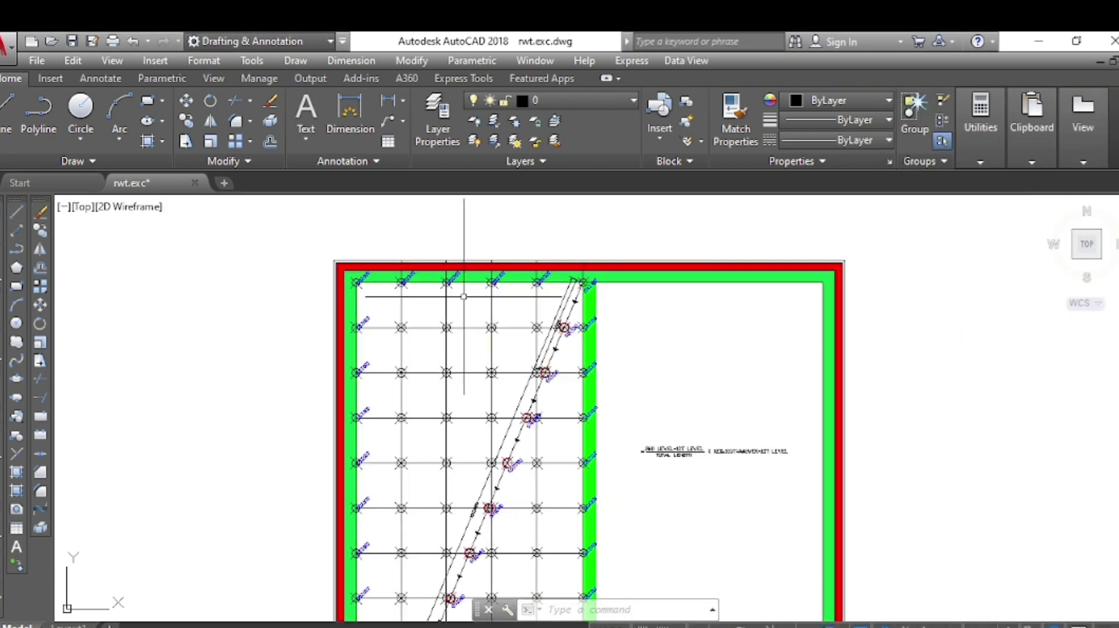
pyautogui.scroll(4, 475, 318)
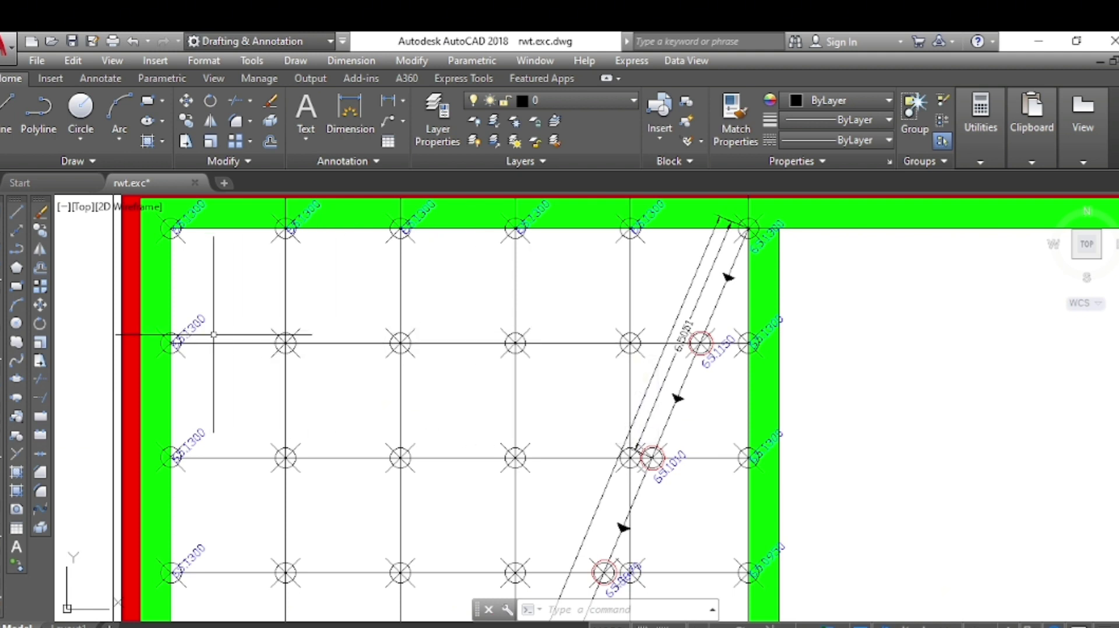
pyautogui.click(2, 243)
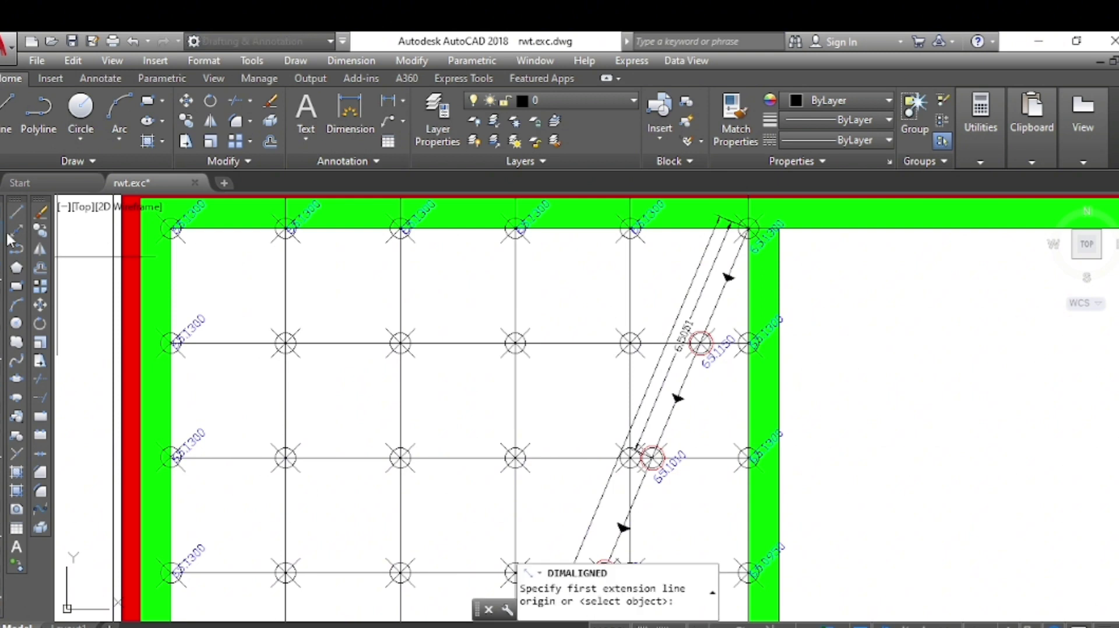
pyautogui.click(172, 343)
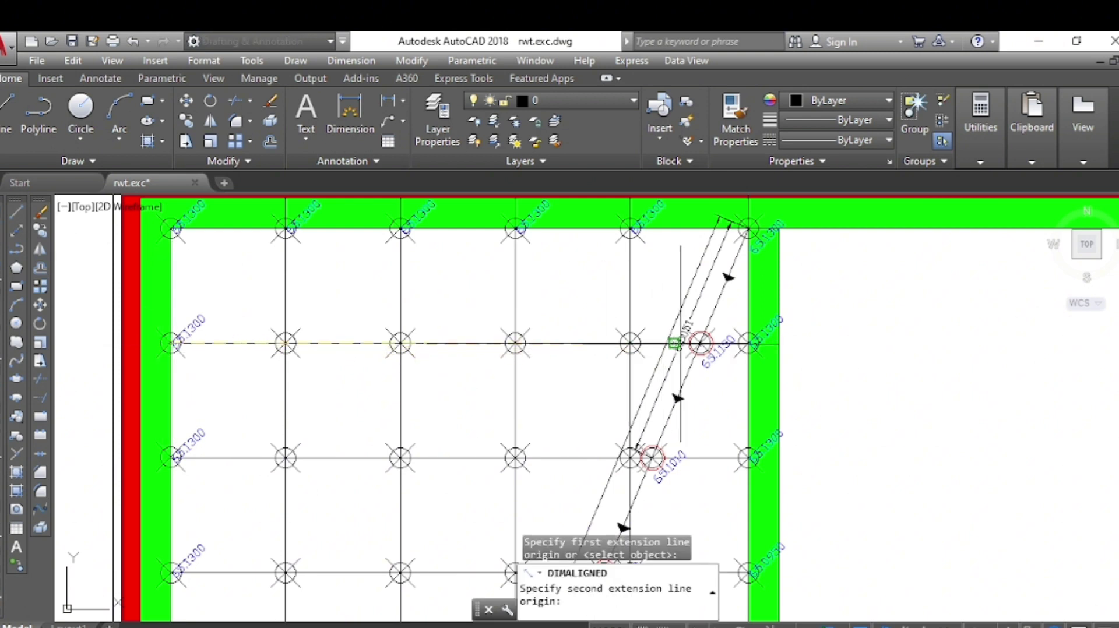
pyautogui.click(700, 342)
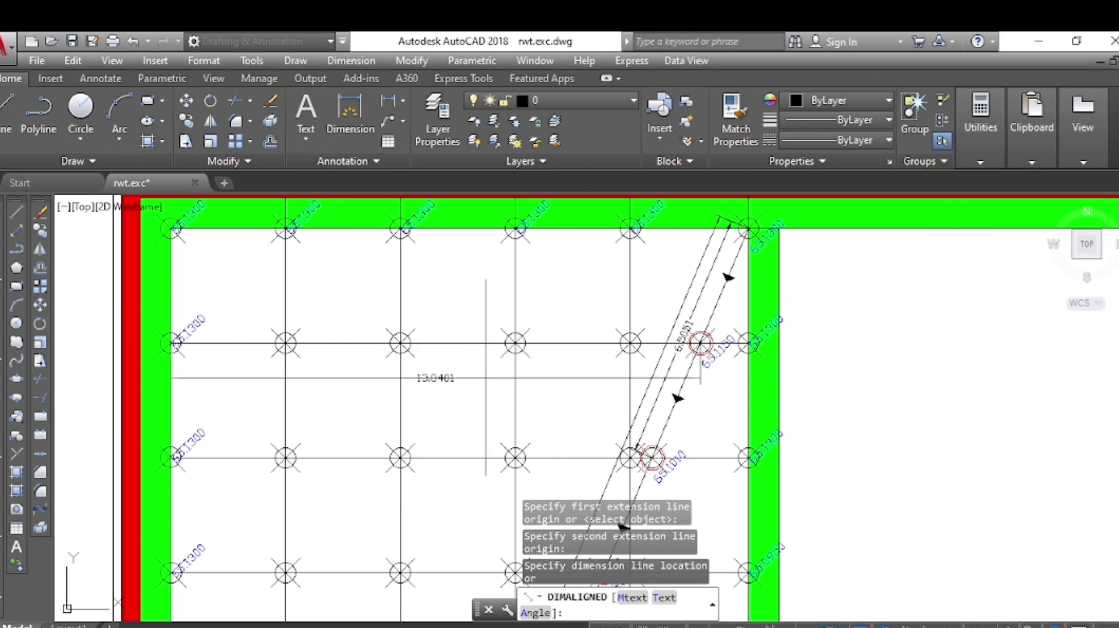
pyautogui.click(485, 377)
pyautogui.press('Return')
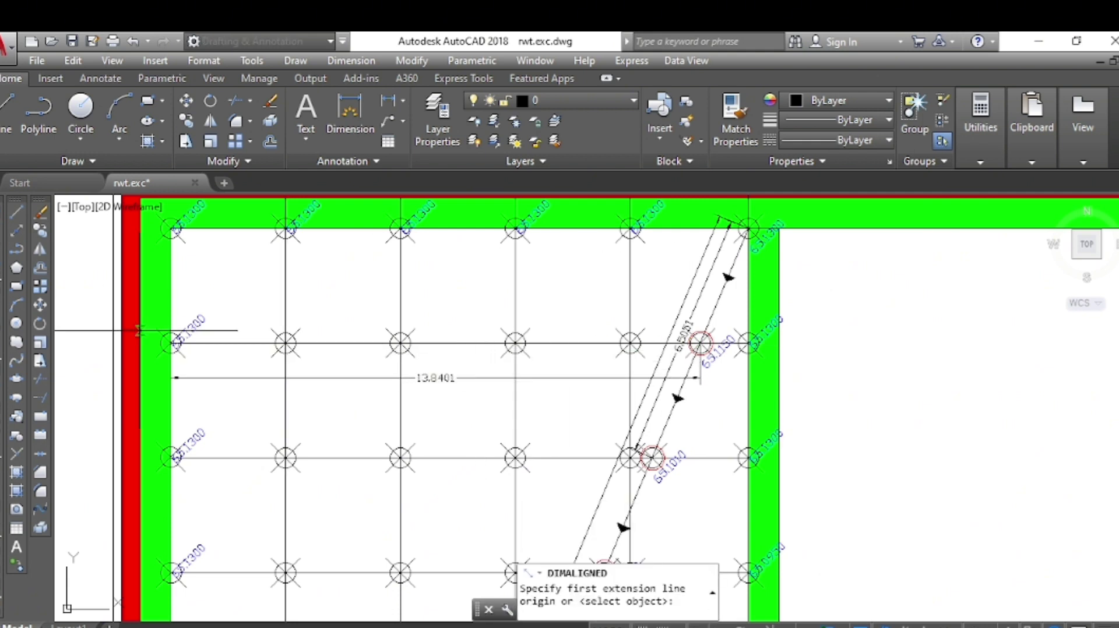
pyautogui.click(174, 343)
pyautogui.click(285, 343)
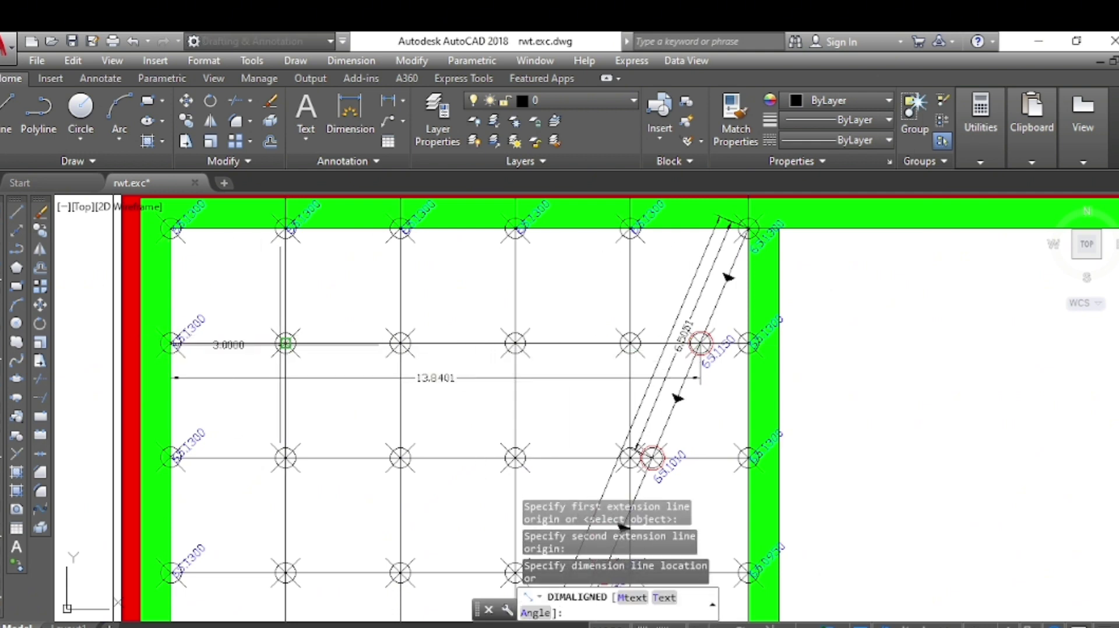
pyautogui.click(260, 360)
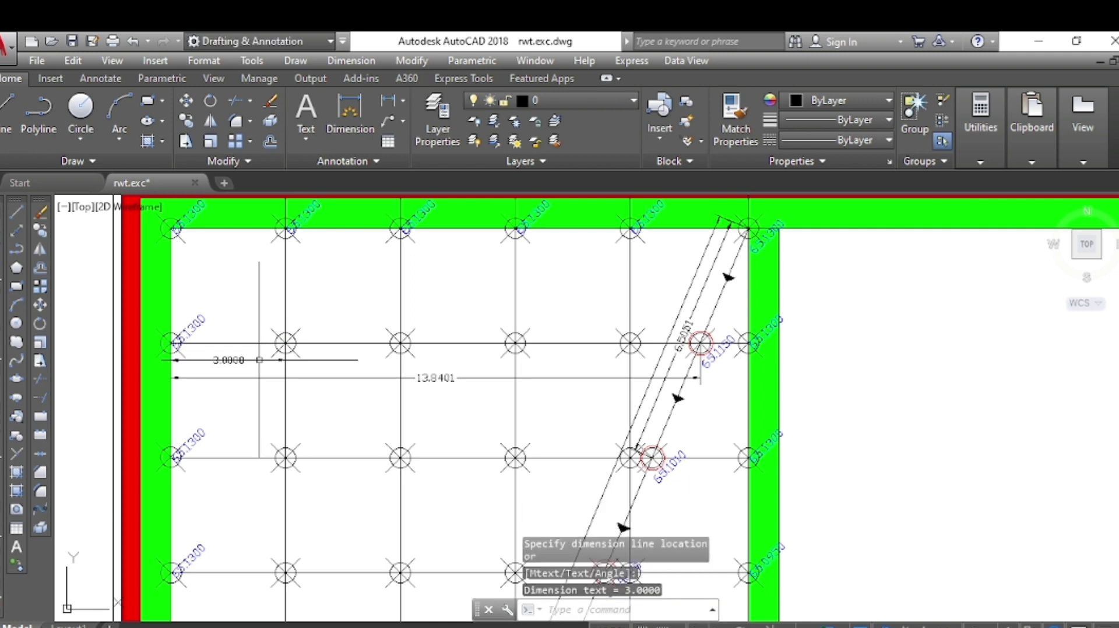
# Step: Add aligned dimensions 6.0000 and 9.0002 from the left edge to the next grid points
pyautogui.press('Return')
pyautogui.click(174, 342)
pyautogui.click(400, 344)
pyautogui.click(279, 316)
pyautogui.press('Return')
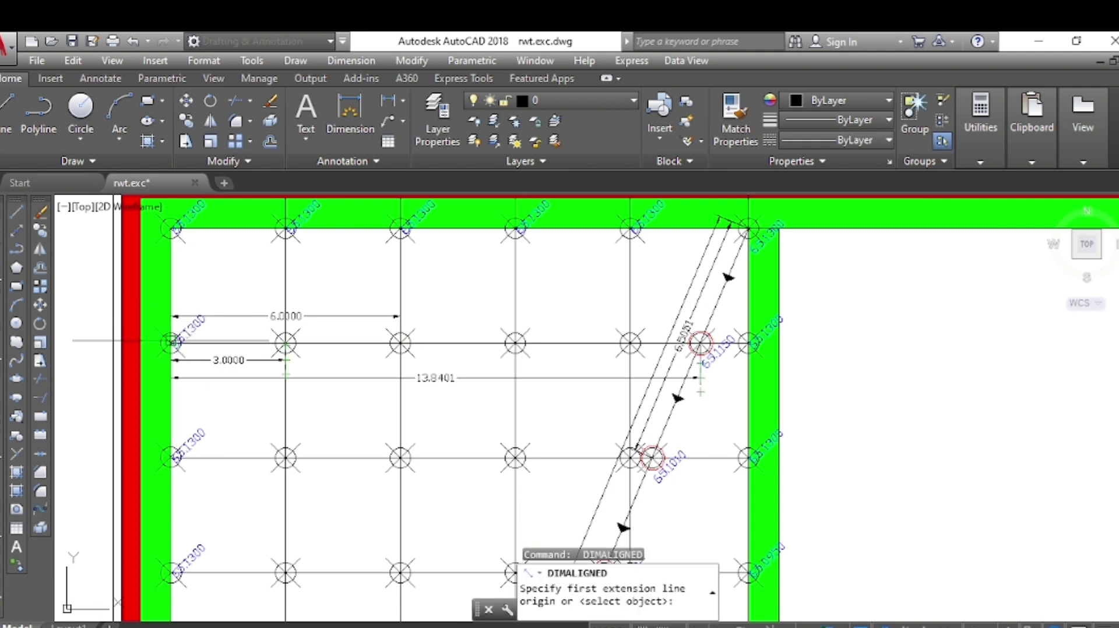
pyautogui.click(171, 341)
pyautogui.click(515, 343)
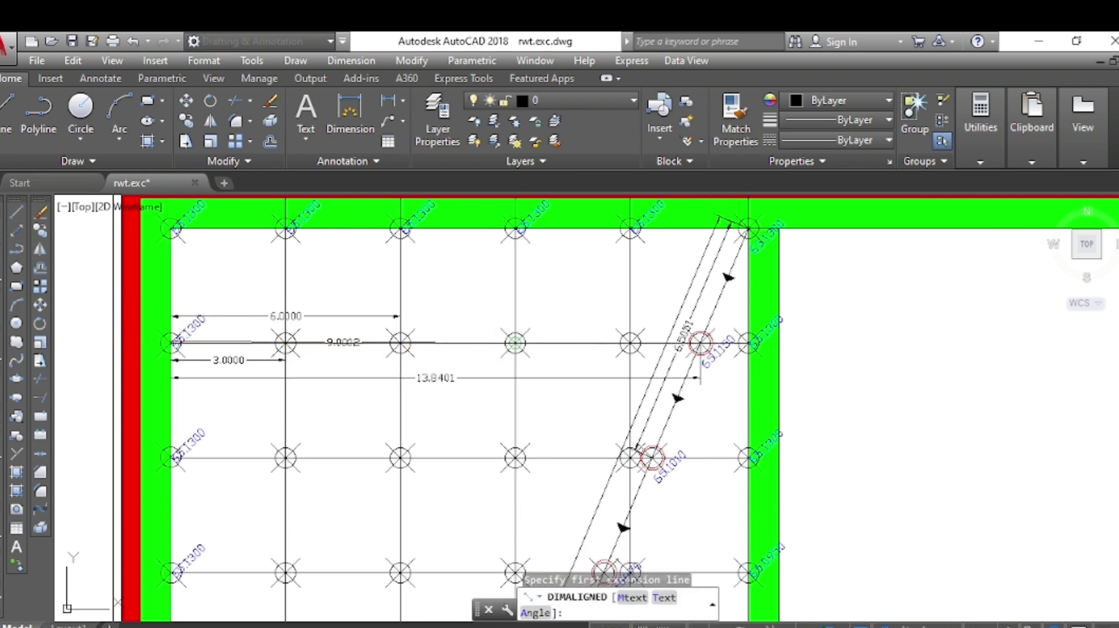
pyautogui.click(483, 304)
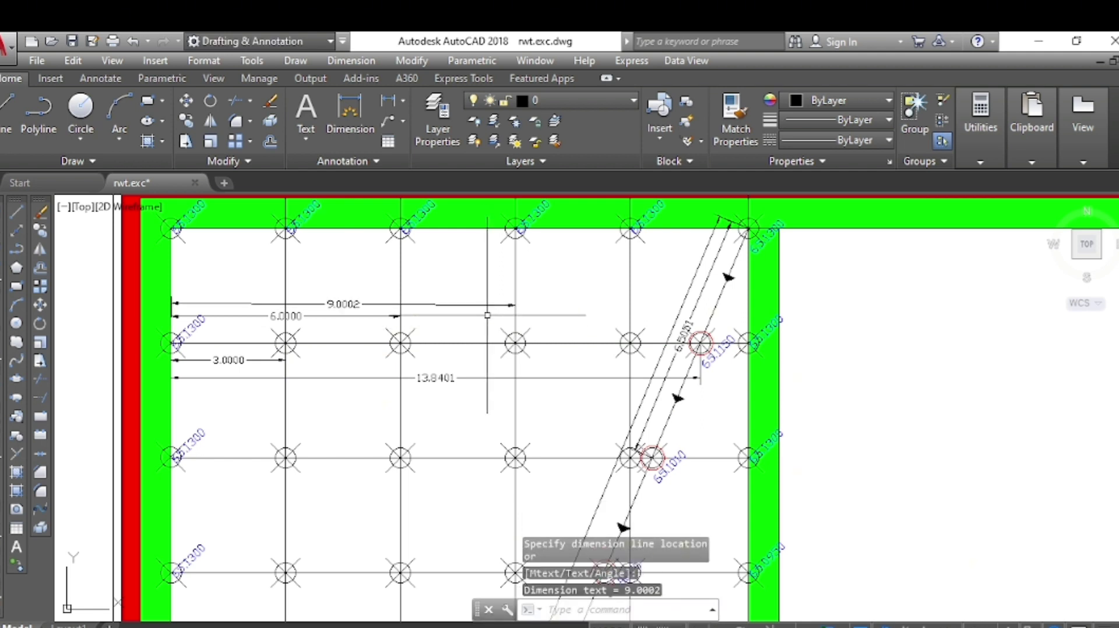
pyautogui.click(479, 317)
# Step: Select every dimension similar to the 9.0002 one and erase all six
pyautogui.click(462, 302)
pyautogui.rightClick(460, 303)
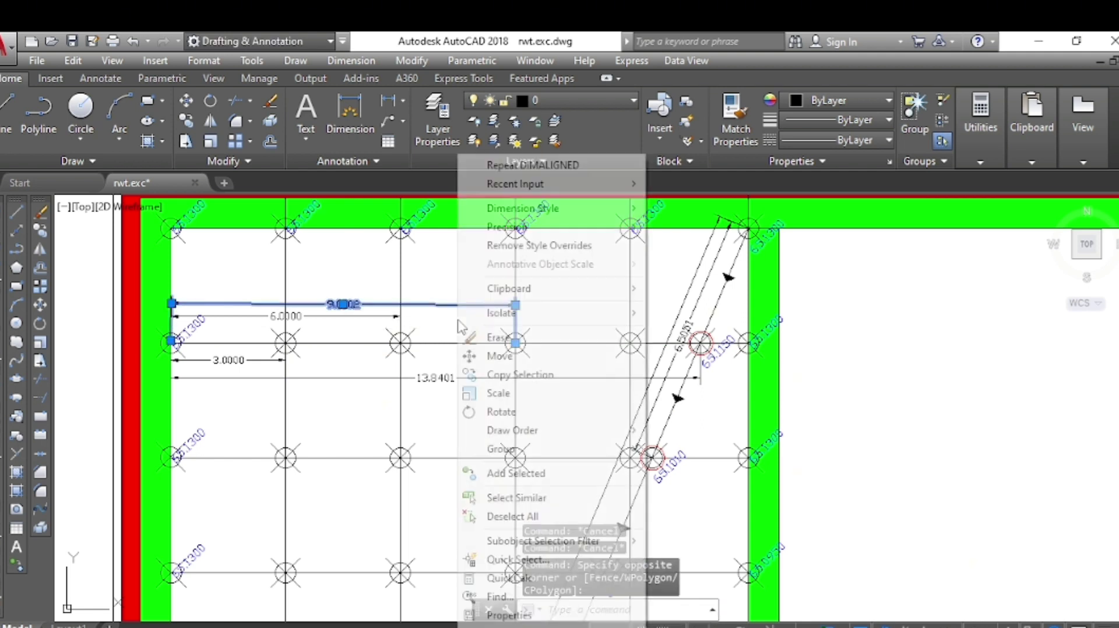
pyautogui.click(501, 497)
pyautogui.write('E')
pyautogui.press('Return')
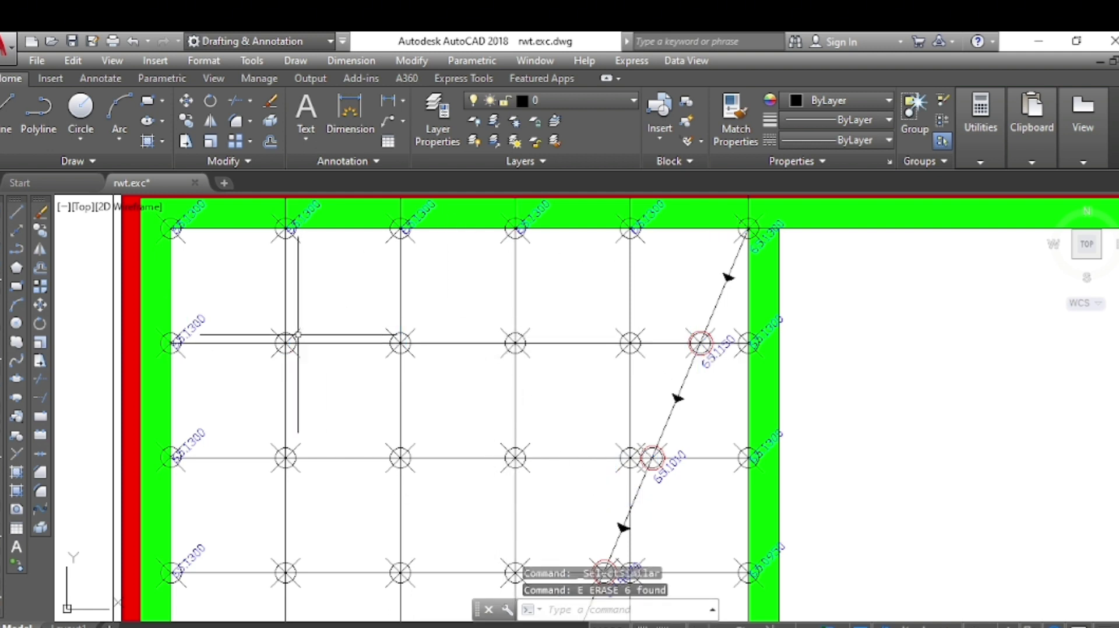
pyautogui.scroll(5, 275, 322)
# Step: Show the Properties panel for the grid point near the left edge
pyautogui.scroll(-5, 290, 302)
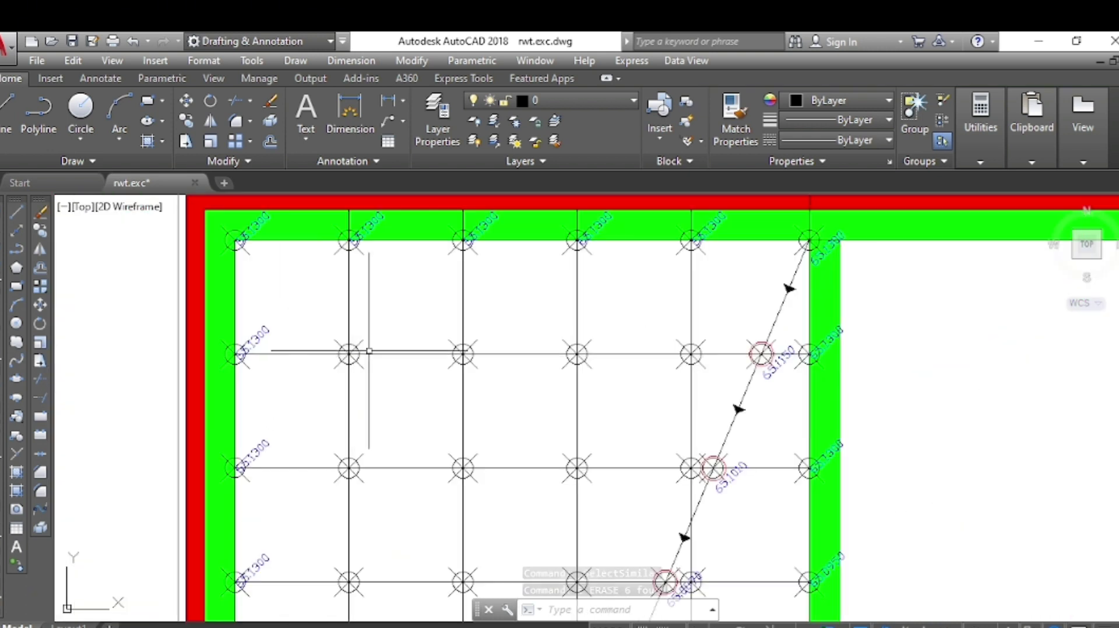
pyautogui.scroll(3, 339, 334)
pyautogui.click(350, 324)
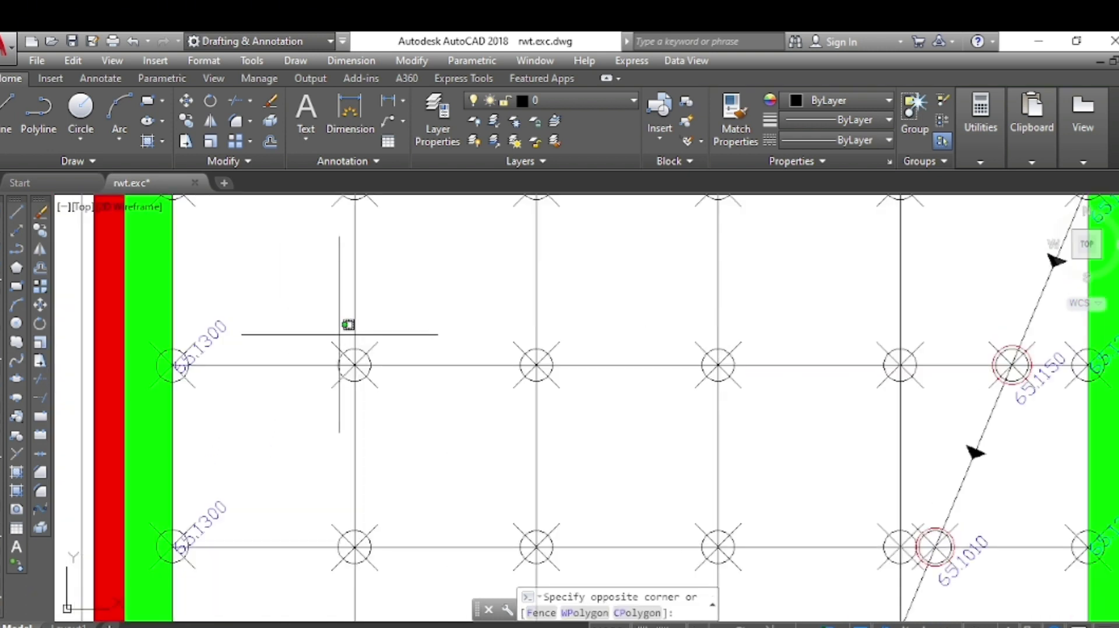
pyautogui.click(316, 342)
pyautogui.rightClick(316, 342)
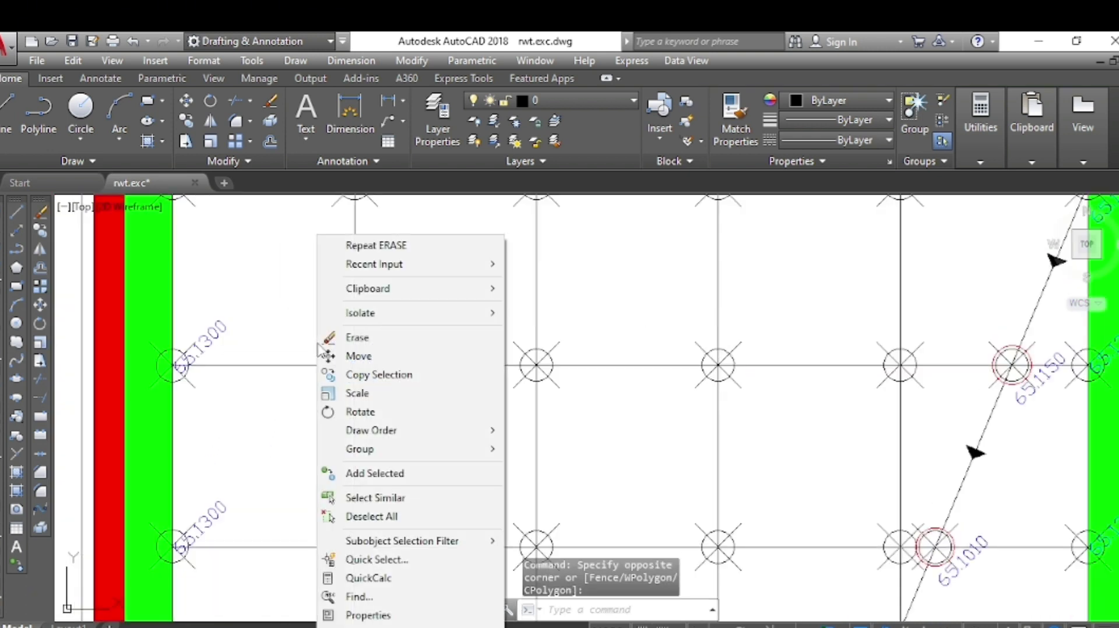
pyautogui.click(384, 611)
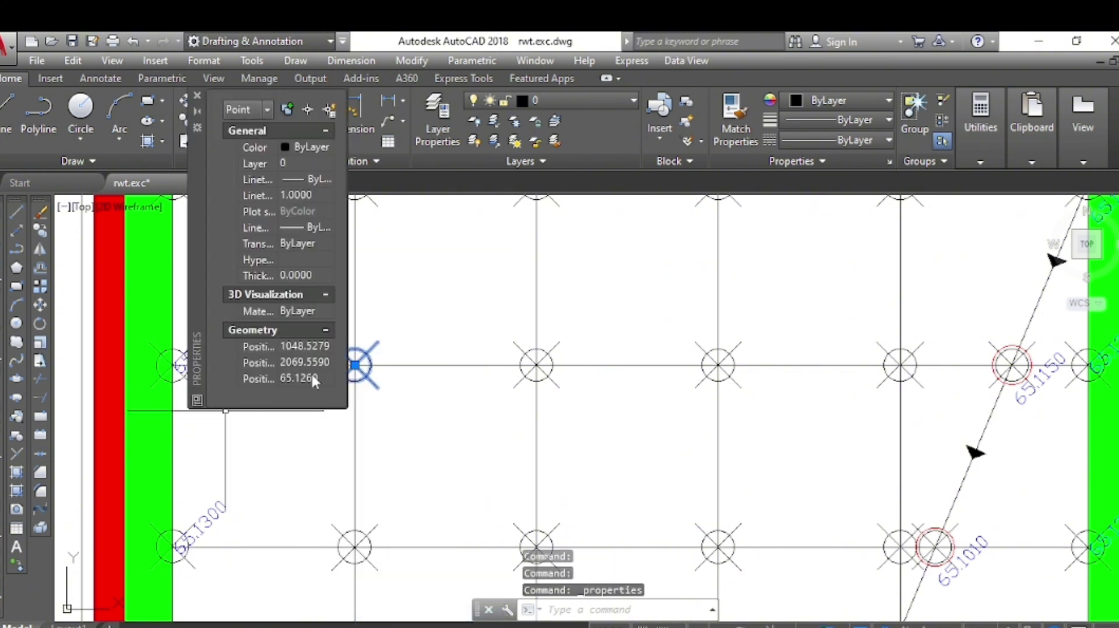
pyautogui.scroll(-2, 499, 387)
pyautogui.scroll(-1, 454, 391)
pyautogui.scroll(3, 455, 371)
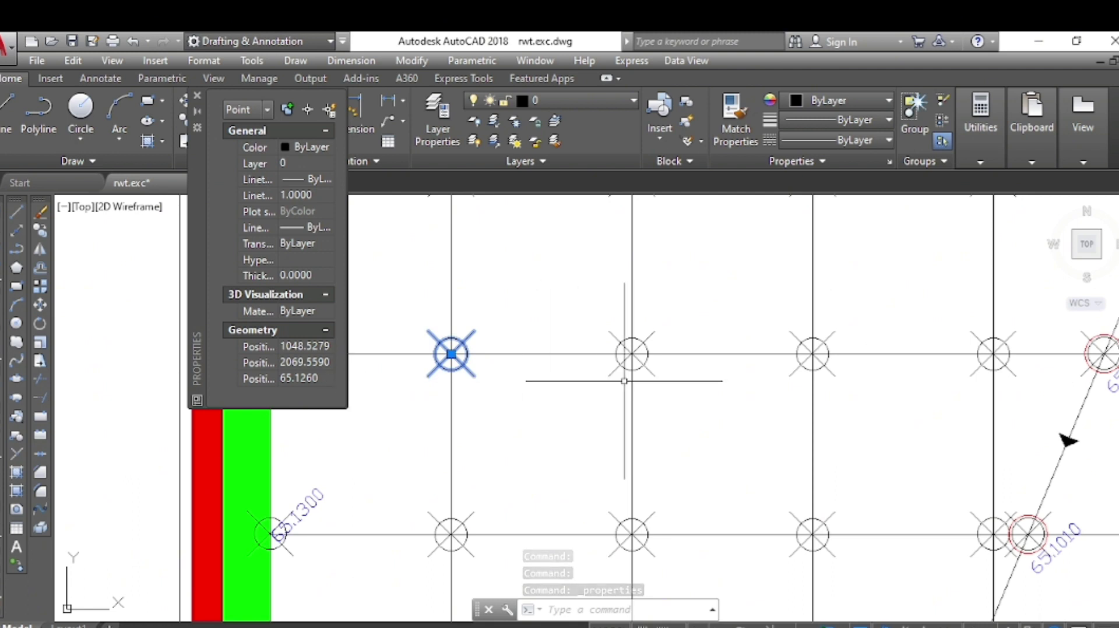
# Step: Select successive grid points along the row to read their X, Y and Z positions
pyautogui.press('Escape')
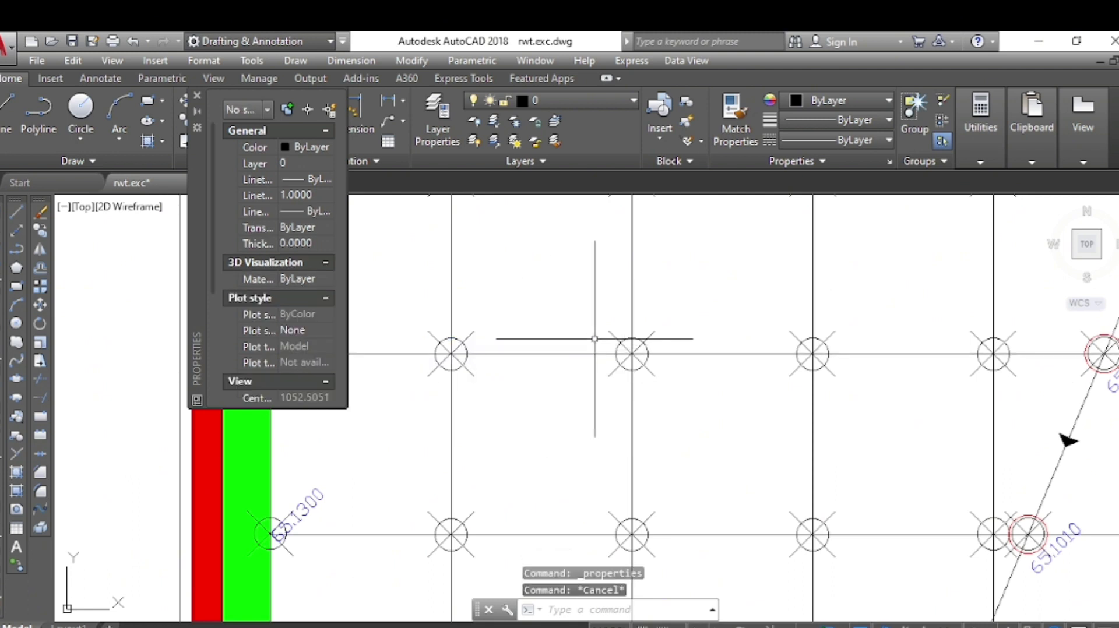
pyautogui.click(631, 353)
pyautogui.press('Escape')
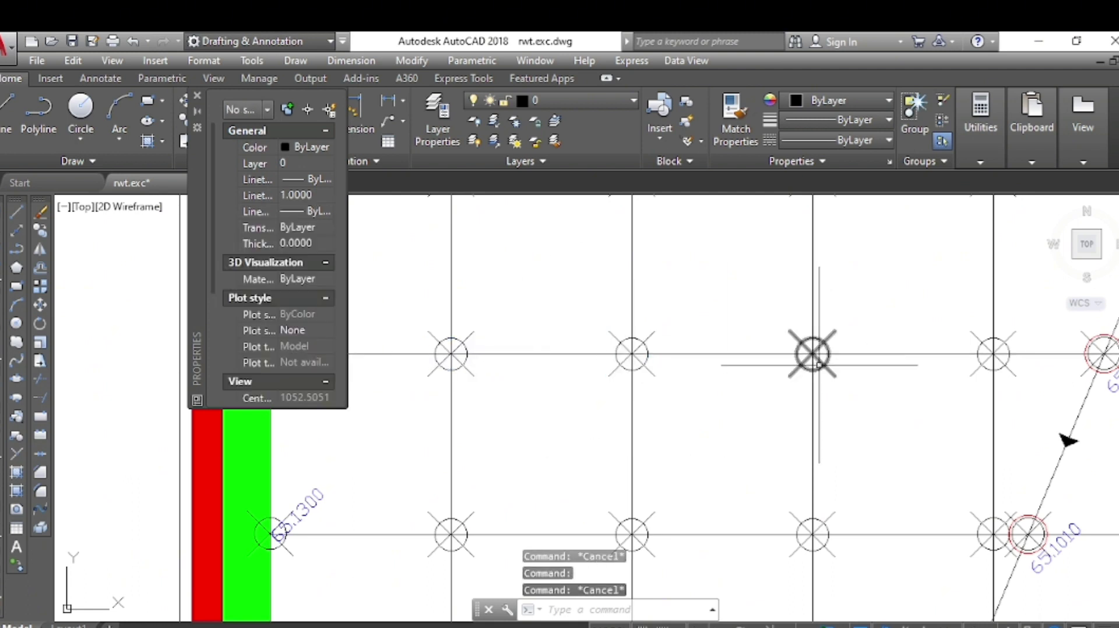
pyautogui.click(789, 333)
pyautogui.scroll(-2, 619, 370)
pyautogui.press('Escape')
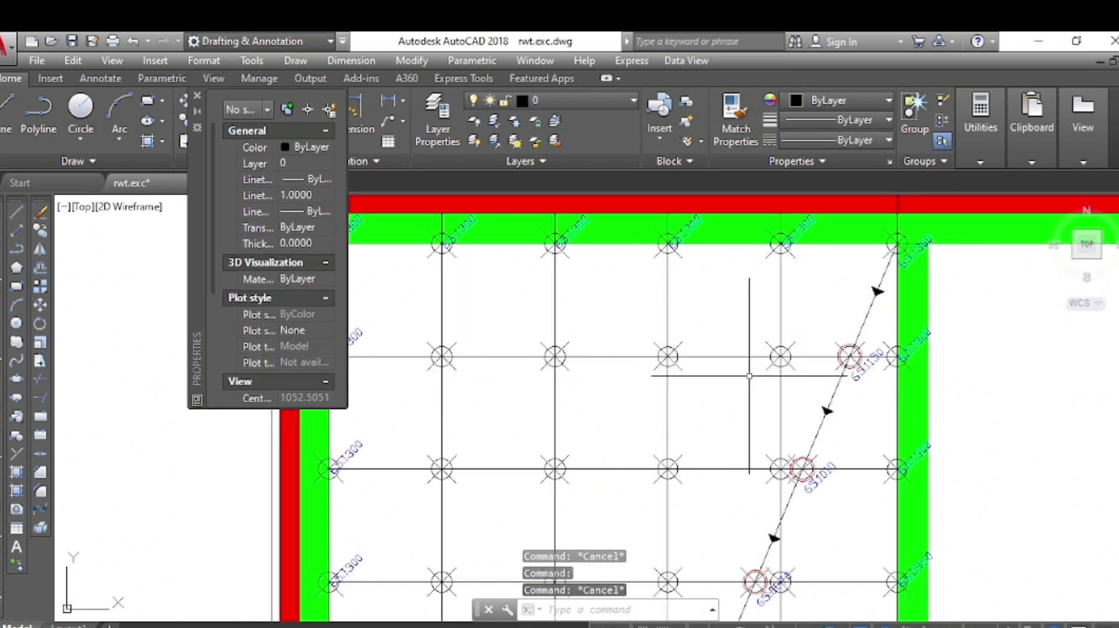
pyautogui.scroll(-4, 603, 359)
pyautogui.scroll(4, 544, 434)
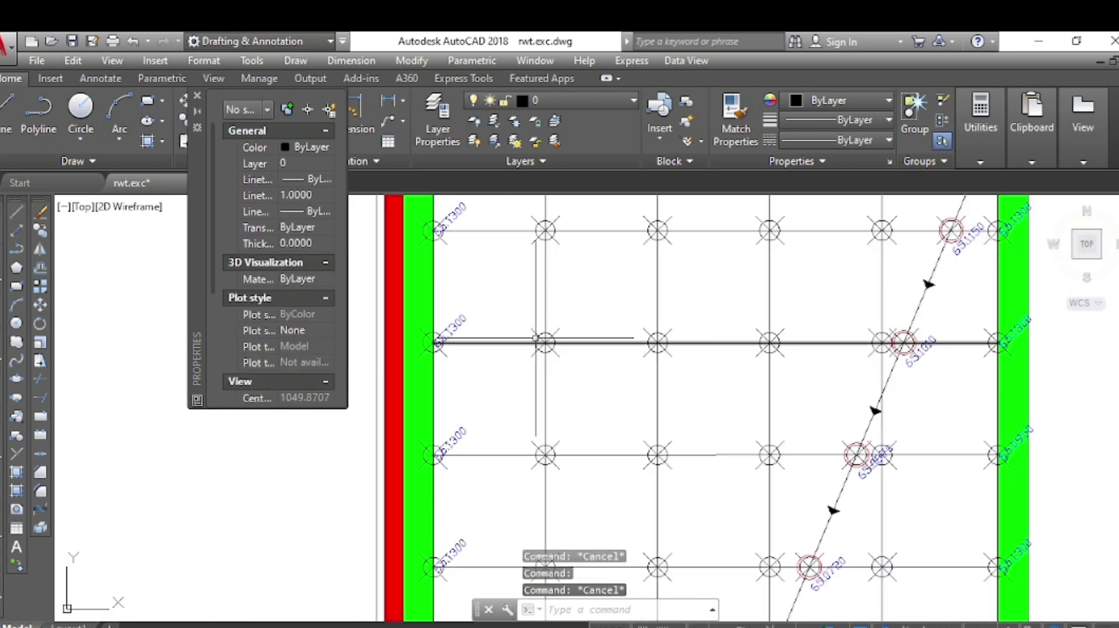
pyautogui.click(542, 340)
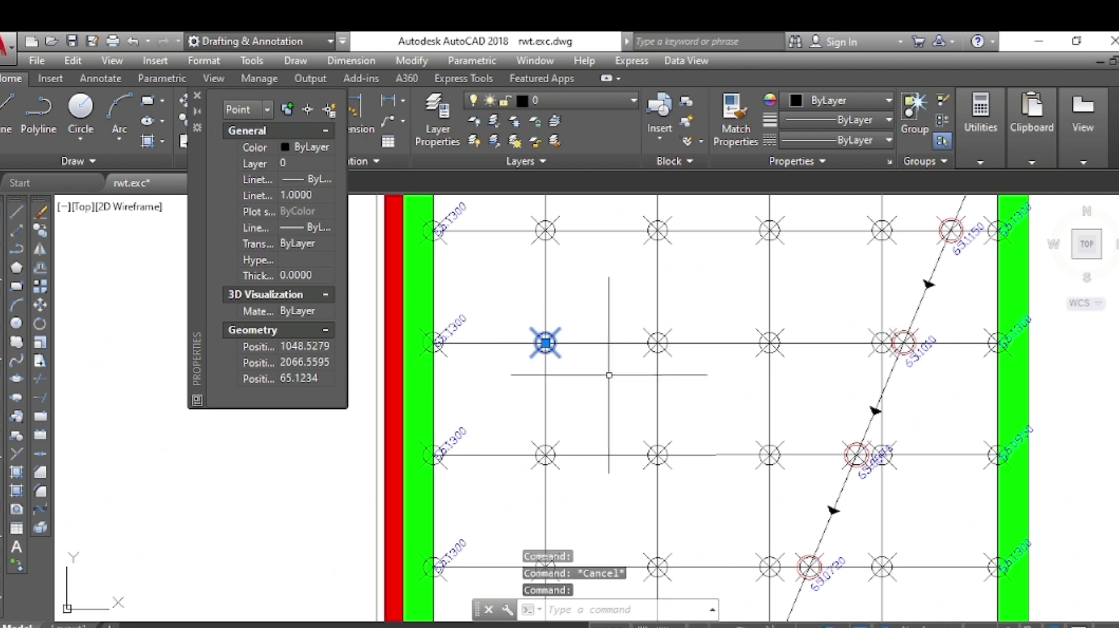
pyautogui.press('Escape')
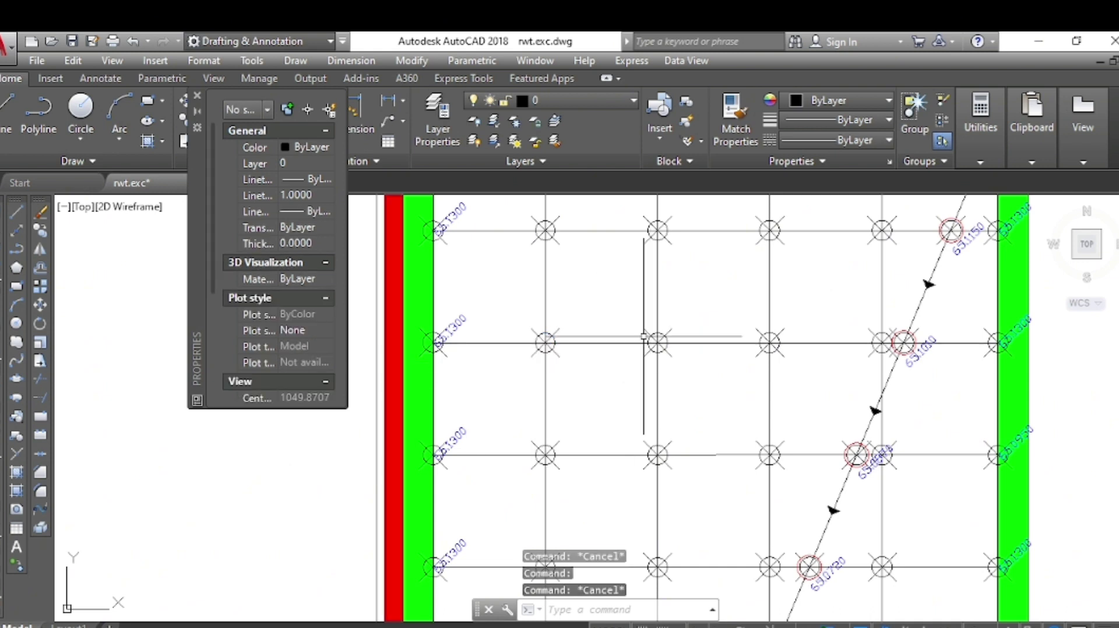
# Step: Check further points along the row and one row below, with elevations like 65.1234 and 65.1160
pyautogui.click(649, 332)
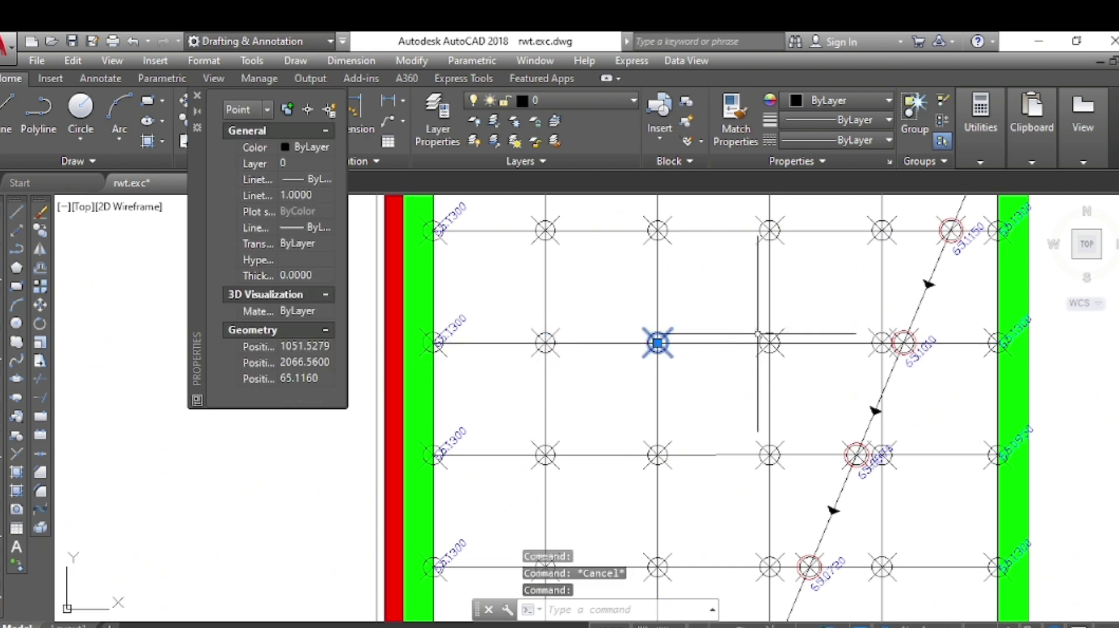
pyautogui.click(758, 334)
pyautogui.click(758, 333)
pyautogui.click(755, 442)
pyautogui.click(755, 442)
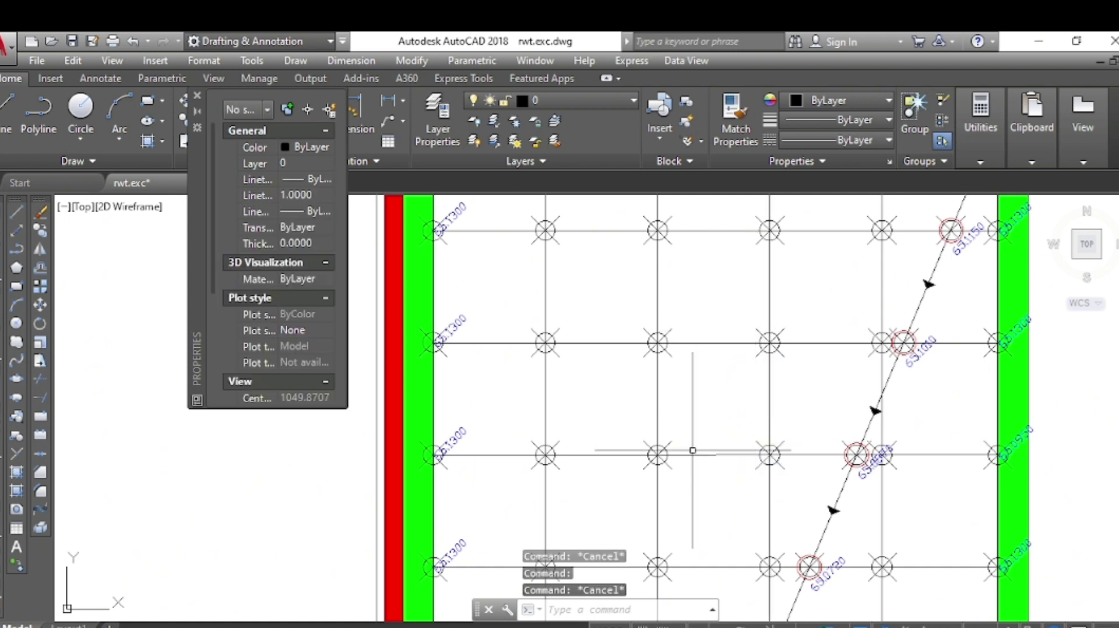
pyautogui.click(648, 446)
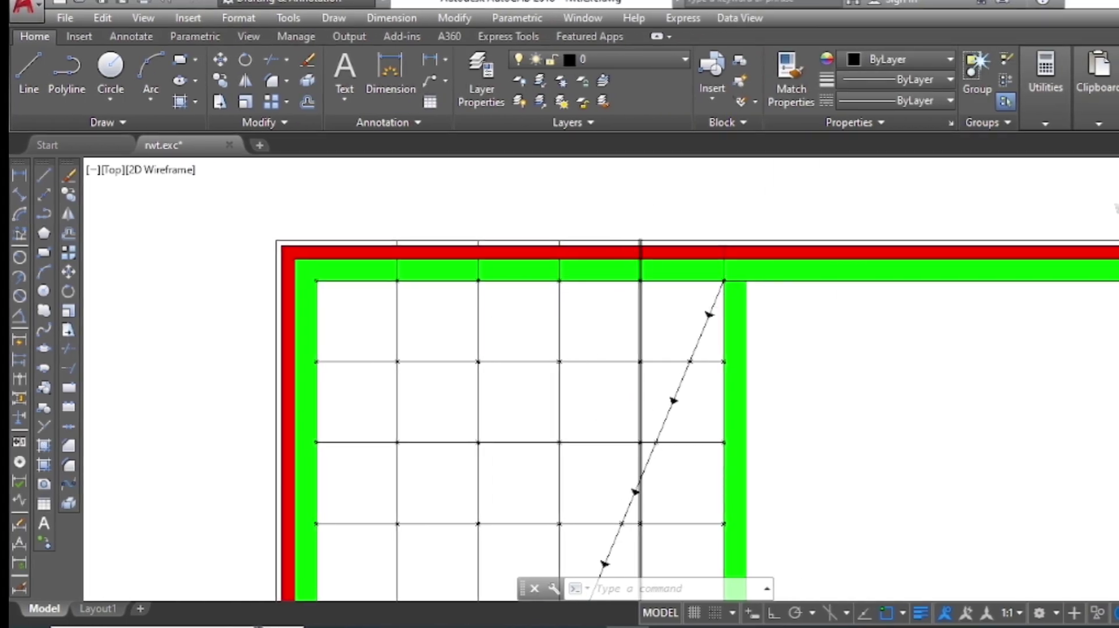
# Step: Select all grid points using Select Similar on the top corner point
pyautogui.scroll(8, 641, 276)
pyautogui.click(651, 317)
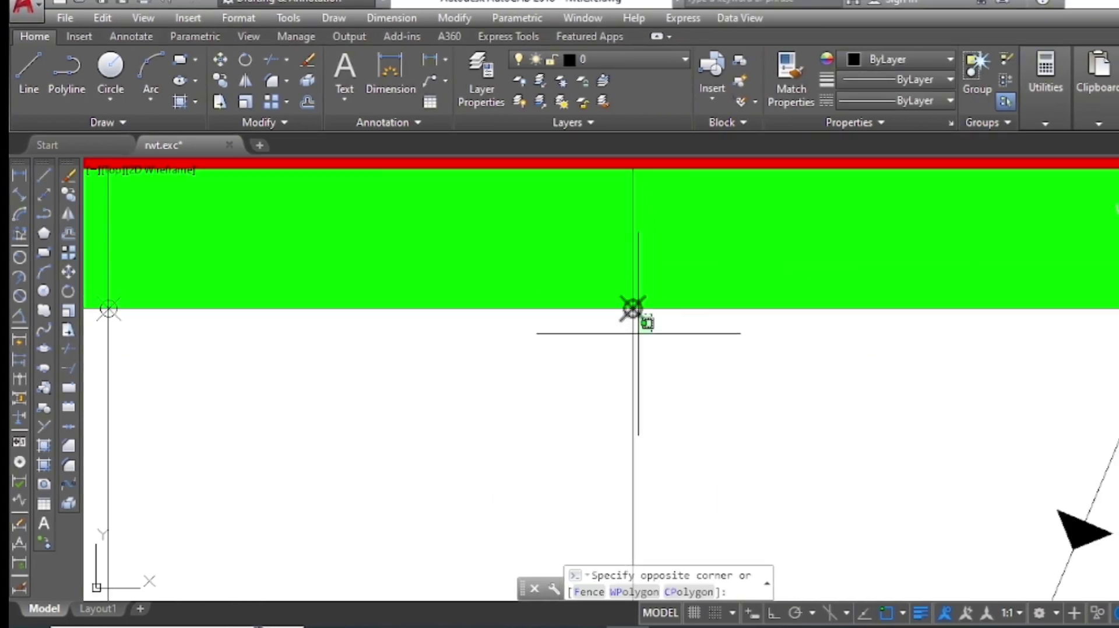
pyautogui.click(634, 313)
pyautogui.rightClick(634, 313)
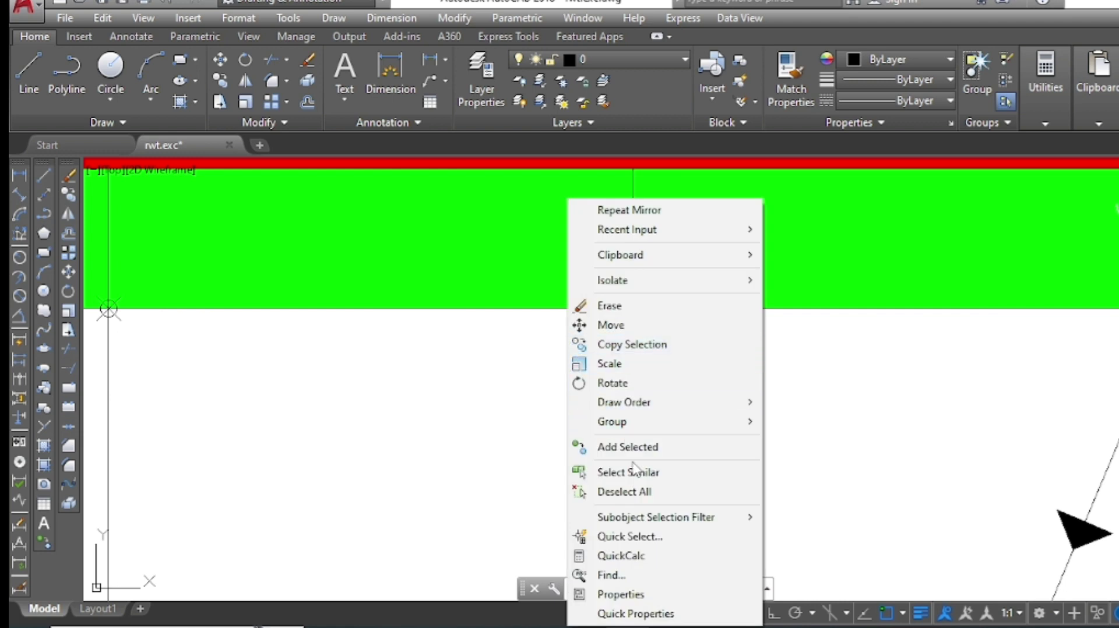
pyautogui.click(644, 472)
pyautogui.scroll(-5, 631, 309)
pyautogui.scroll(-6, 688, 284)
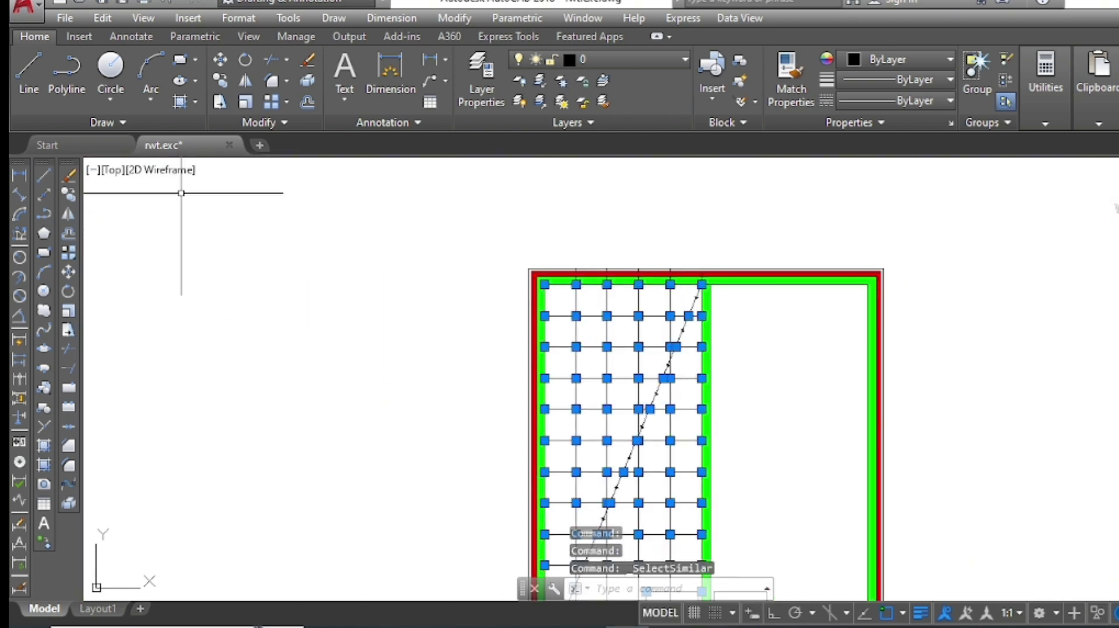
# Step: Mirror the selected points across the central wall into the right room, keeping the originals
pyautogui.click(68, 216)
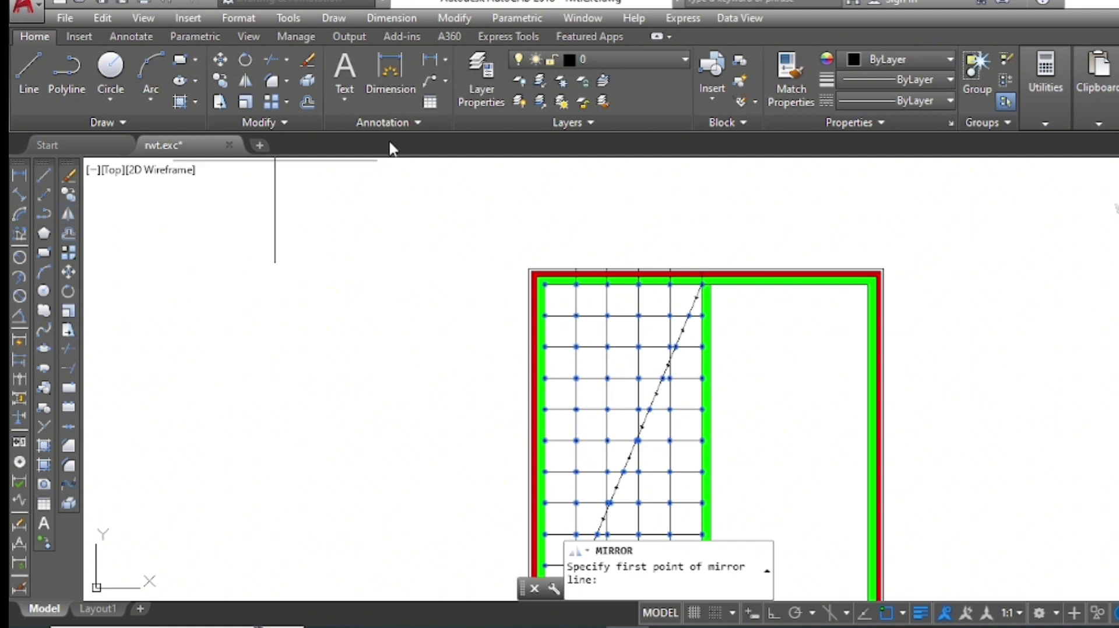
pyautogui.scroll(4, 693, 294)
pyautogui.scroll(3, 661, 268)
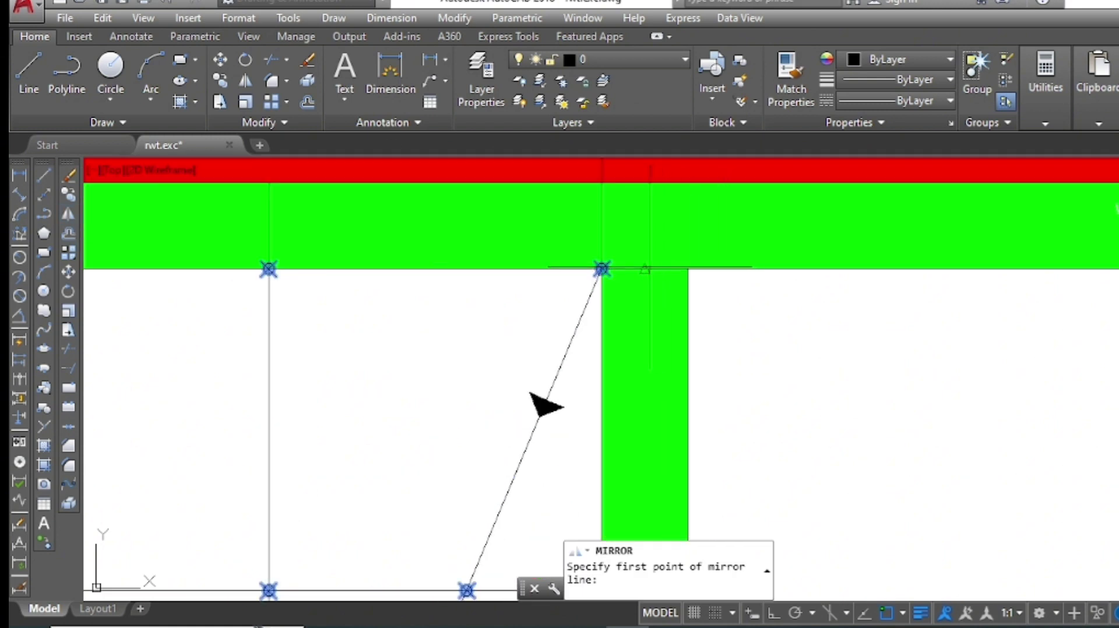
pyautogui.click(645, 269)
pyautogui.scroll(-3, 653, 280)
pyautogui.scroll(-3, 661, 350)
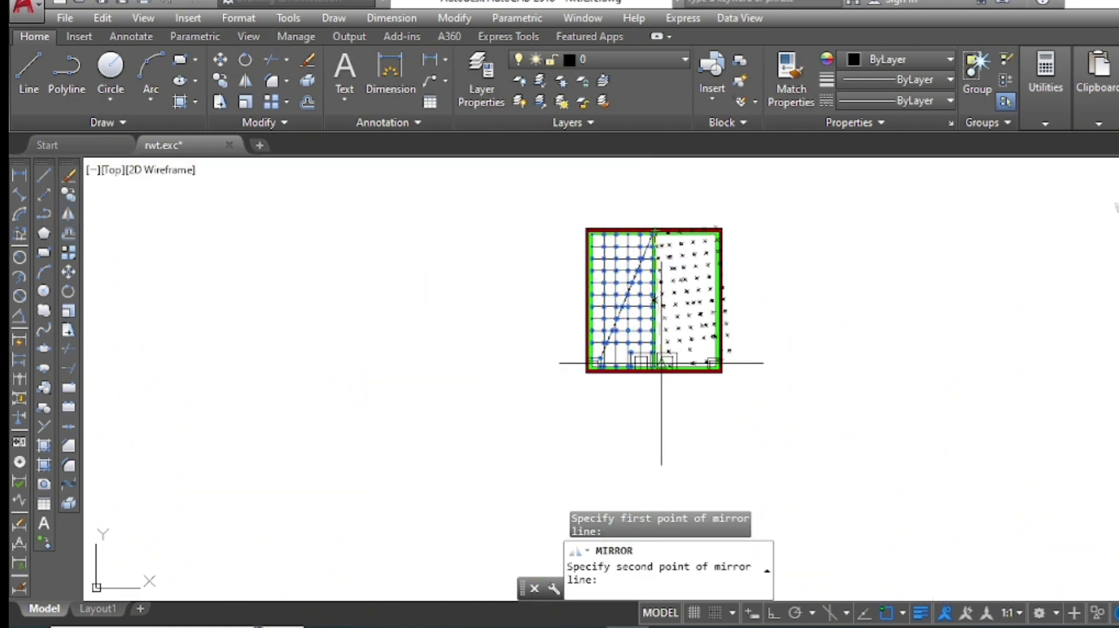
pyautogui.scroll(5, 661, 363)
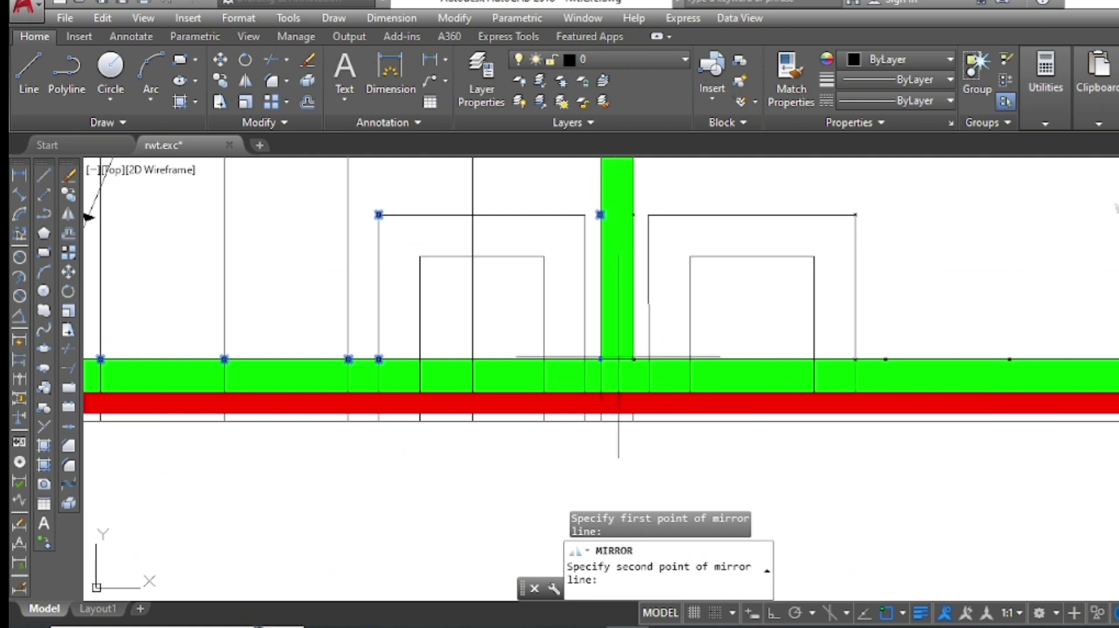
pyautogui.click(618, 357)
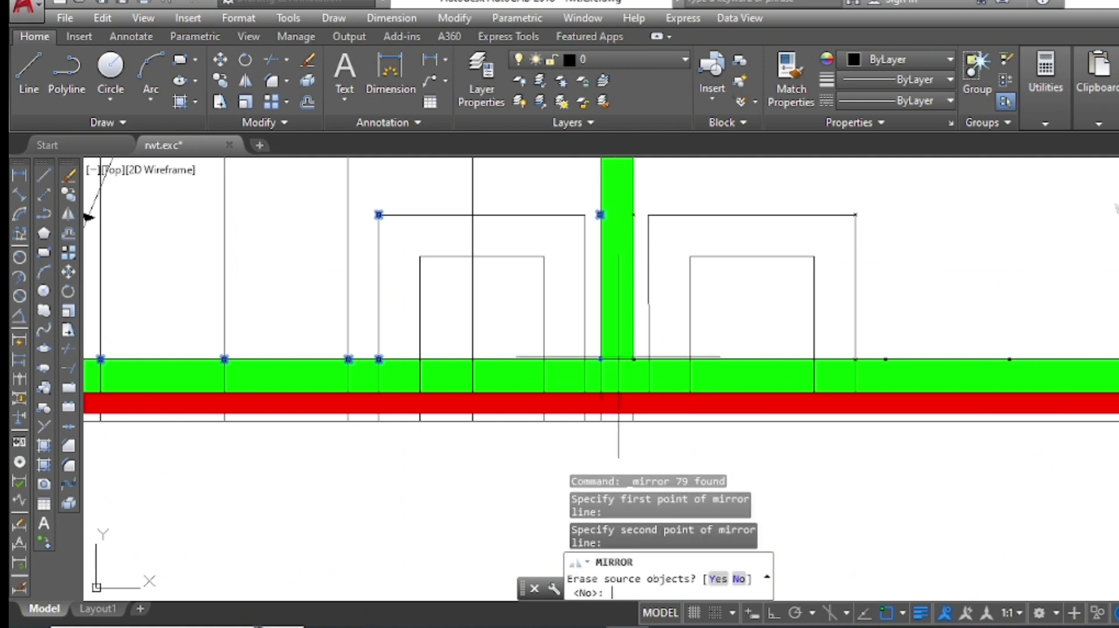
pyautogui.write('n')
pyautogui.press('Return')
pyautogui.scroll(-2, 827, 319)
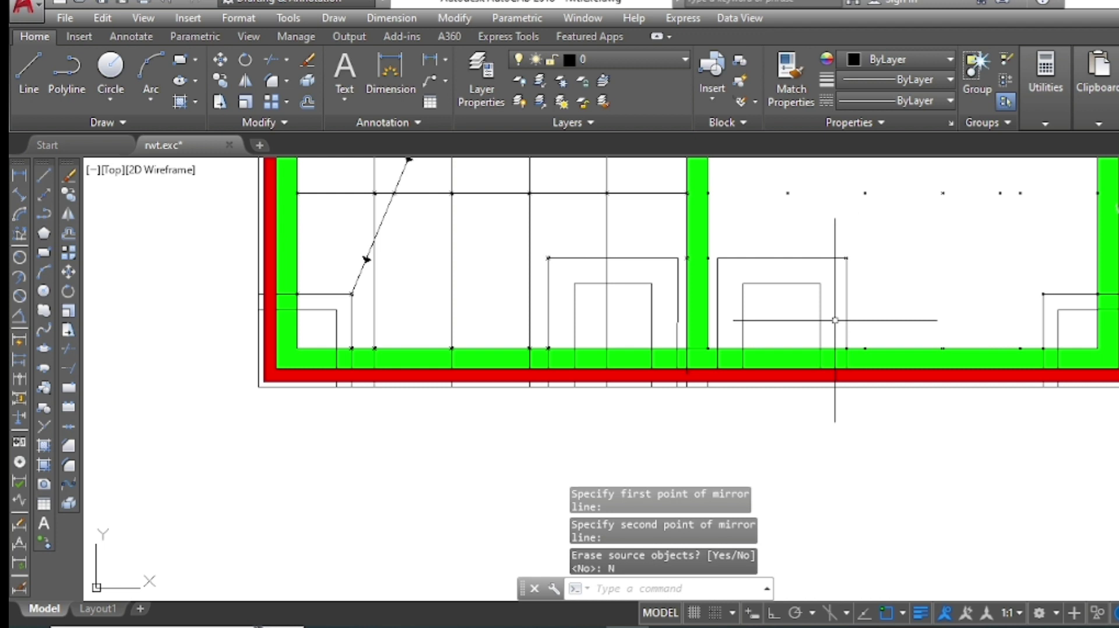
pyautogui.scroll(2, 886, 187)
# Step: Check a mirrored point's properties, reading Z 65.0610, then close the Properties panel
pyautogui.click(794, 237)
pyautogui.rightClick(799, 199)
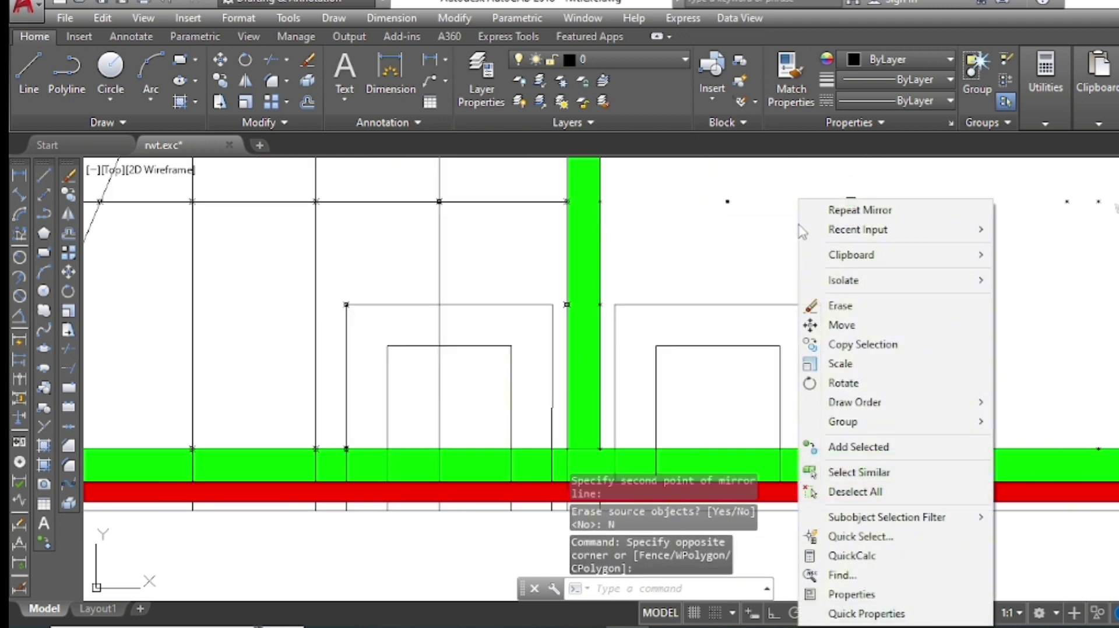
pyautogui.click(852, 594)
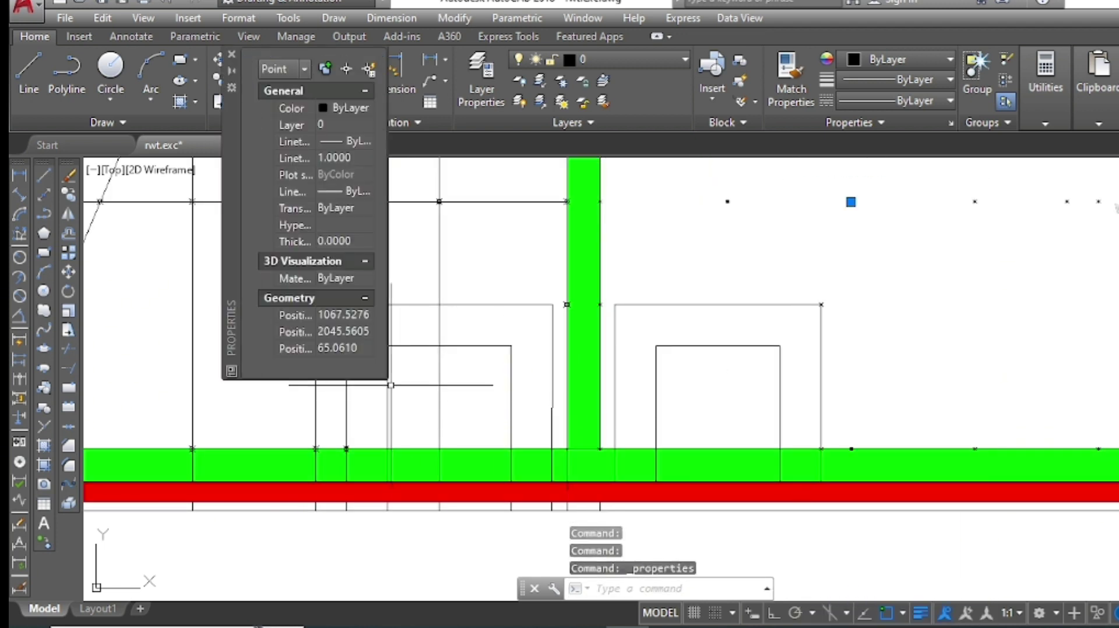
pyautogui.scroll(-2, 884, 268)
pyautogui.scroll(-1, 827, 326)
pyautogui.press('Escape')
pyautogui.press('Escape')
pyautogui.press('Escape')
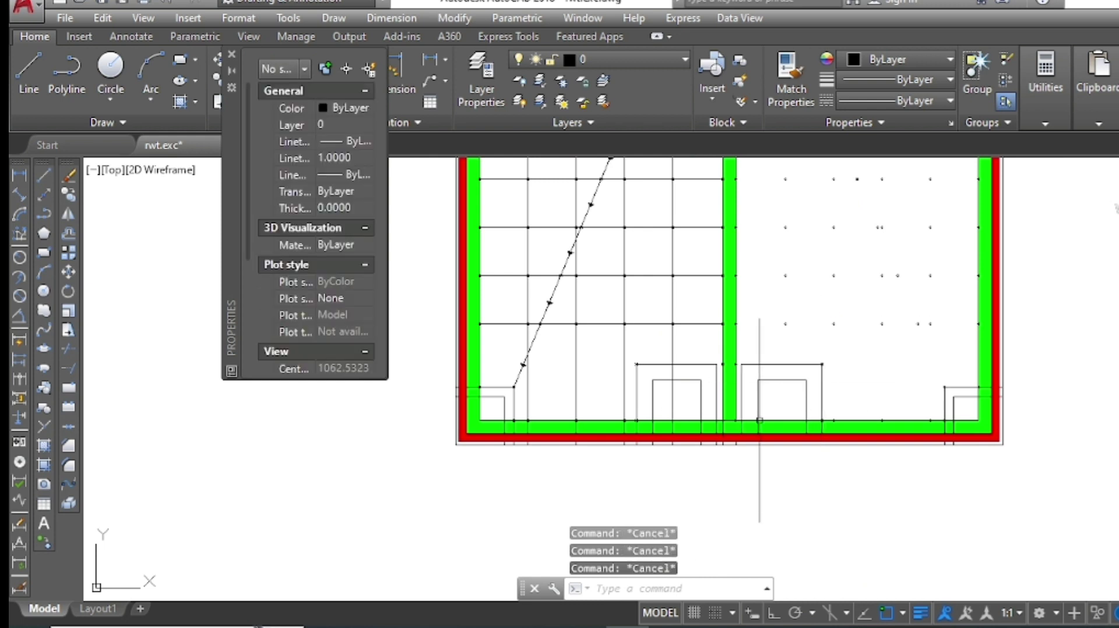
pyautogui.click(229, 50)
pyautogui.scroll(-3, 524, 412)
pyautogui.scroll(2, 592, 320)
pyautogui.scroll(4, 589, 311)
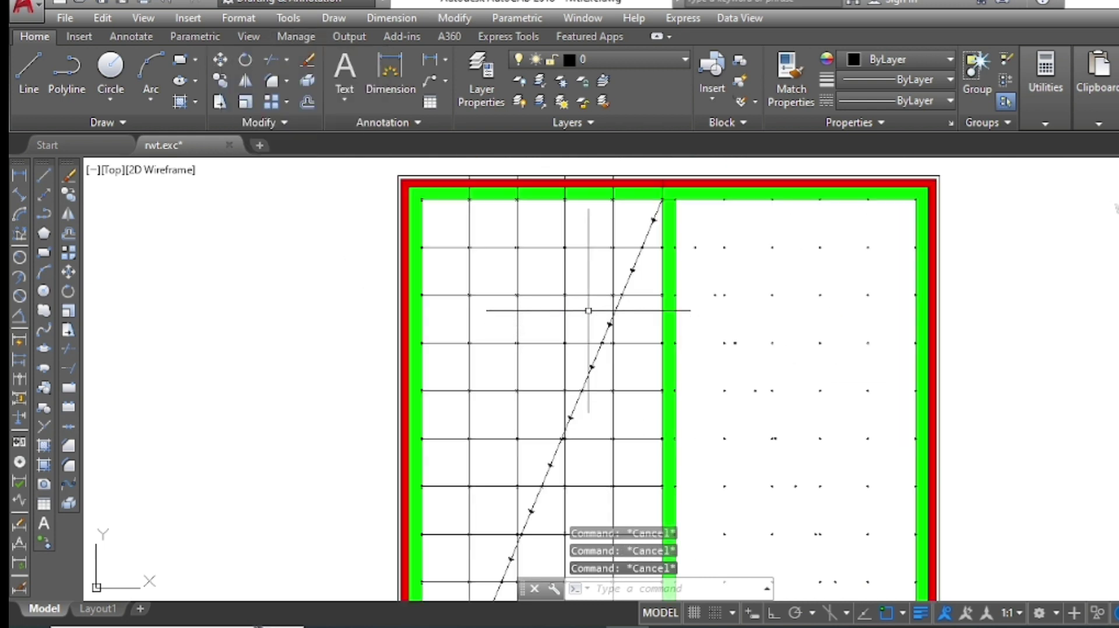
pyautogui.moveTo(634, 261)
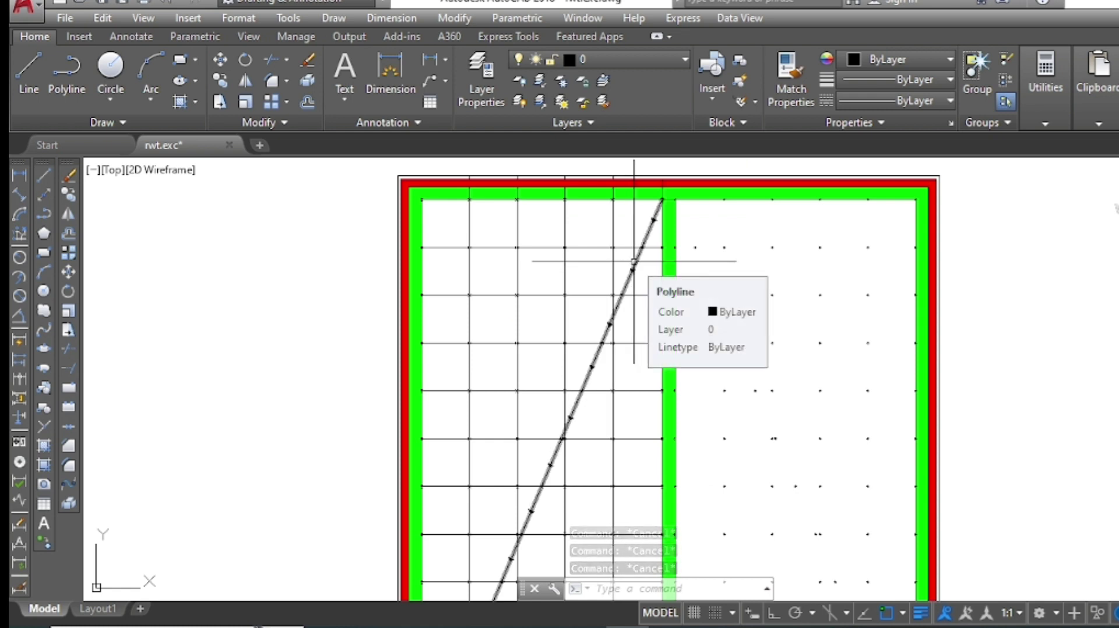
pyautogui.press('Escape')
pyautogui.press('Escape')
pyautogui.scroll(-2, 615, 221)
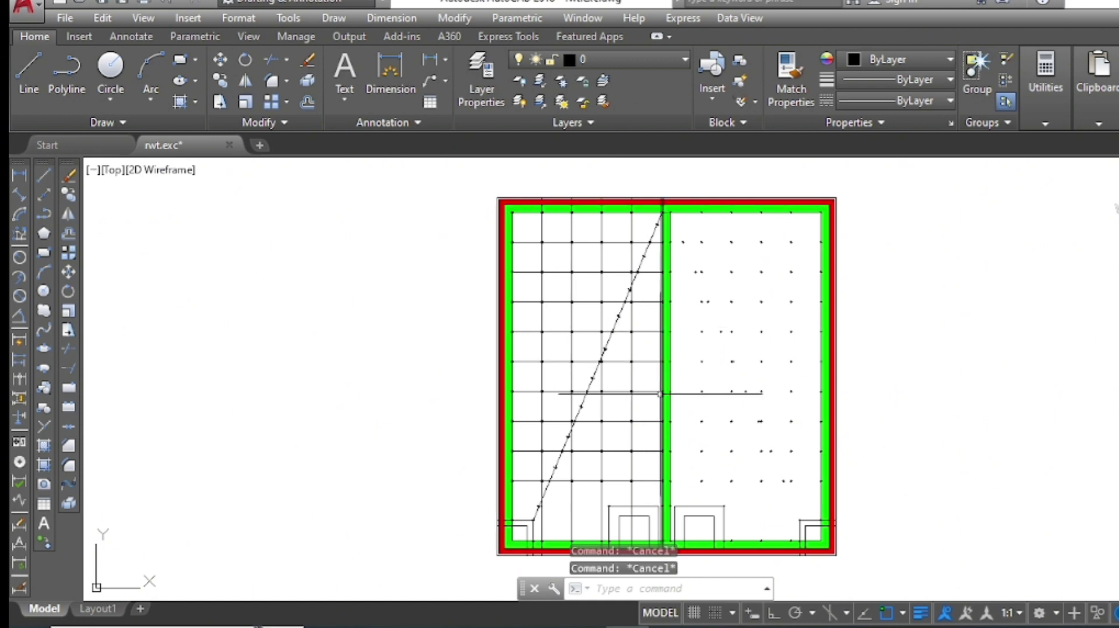
# Step: Load the COORN.LSP routine with APPLOAD
pyautogui.write('A')
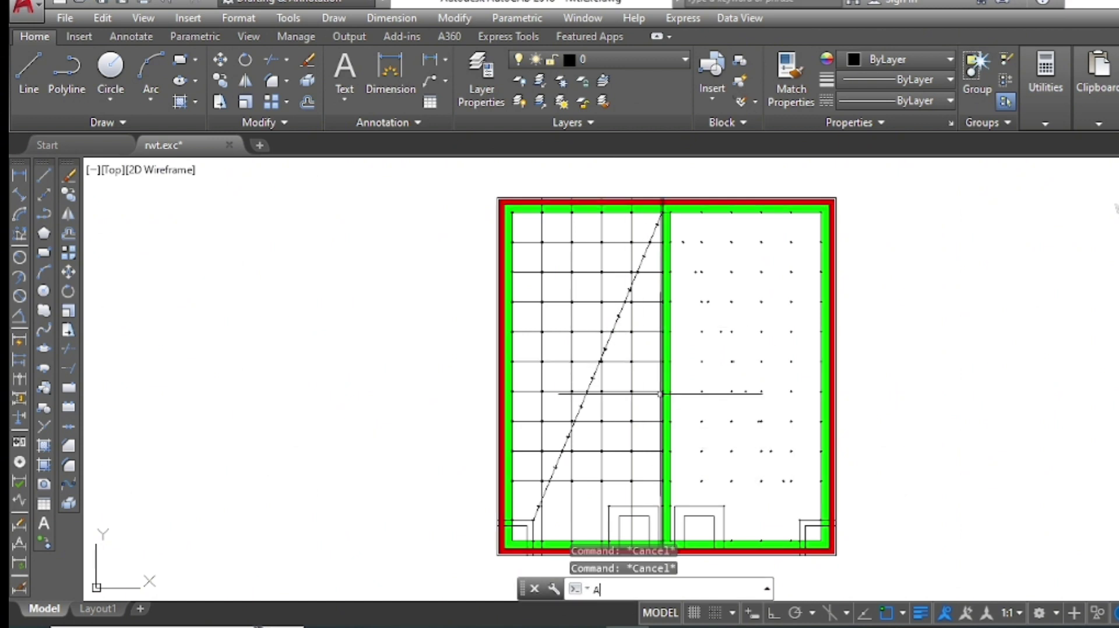
pyautogui.write('PP')
pyautogui.press('Escape')
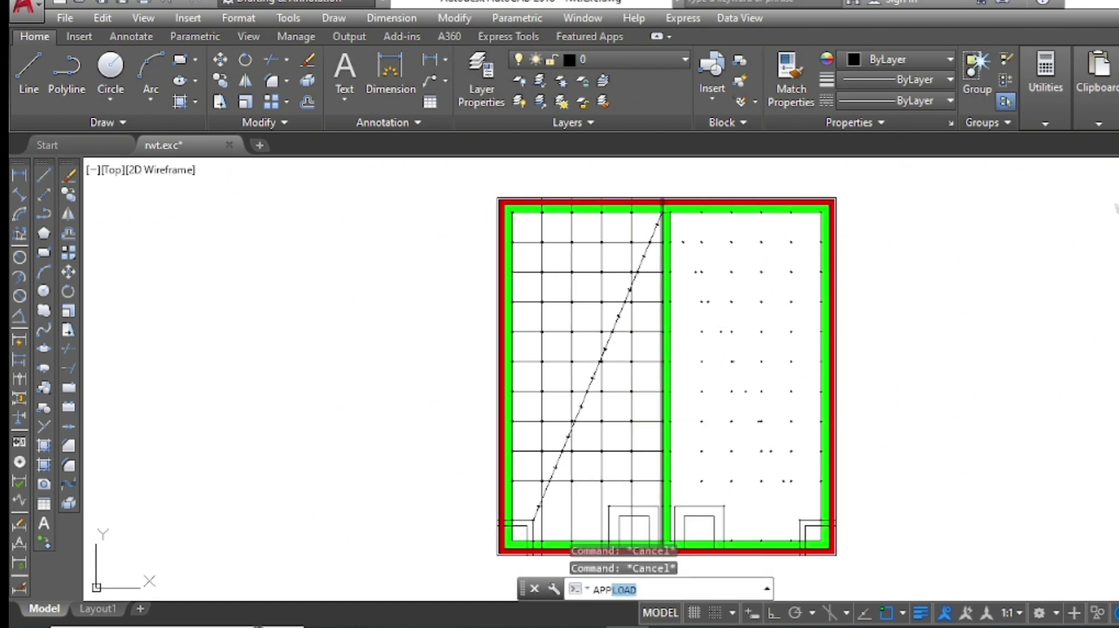
pyautogui.press('Return')
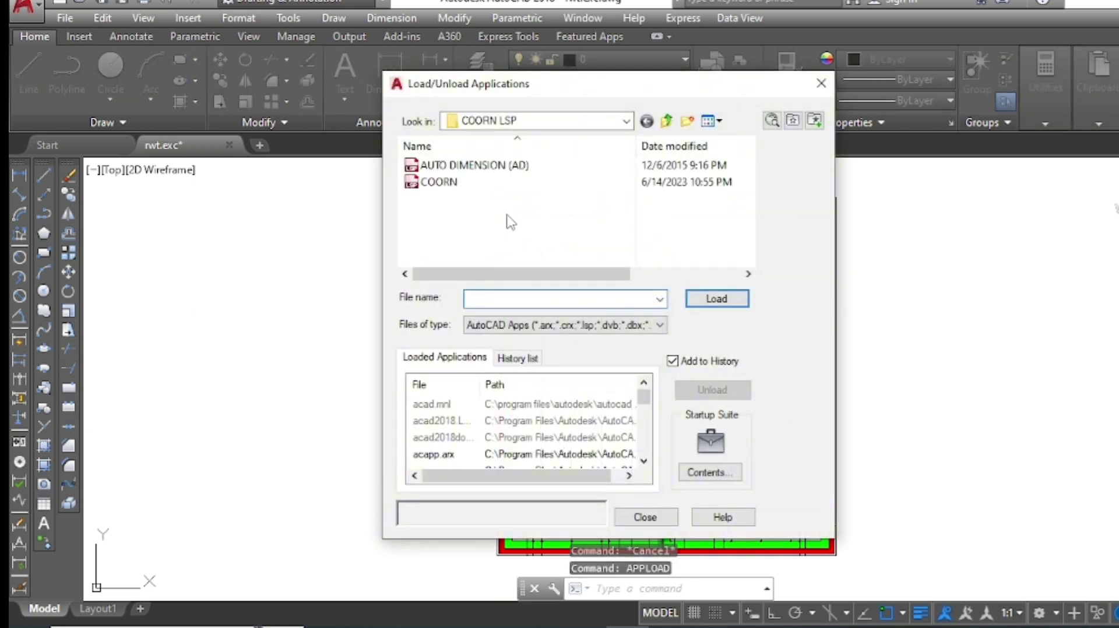
pyautogui.doubleClick(449, 182)
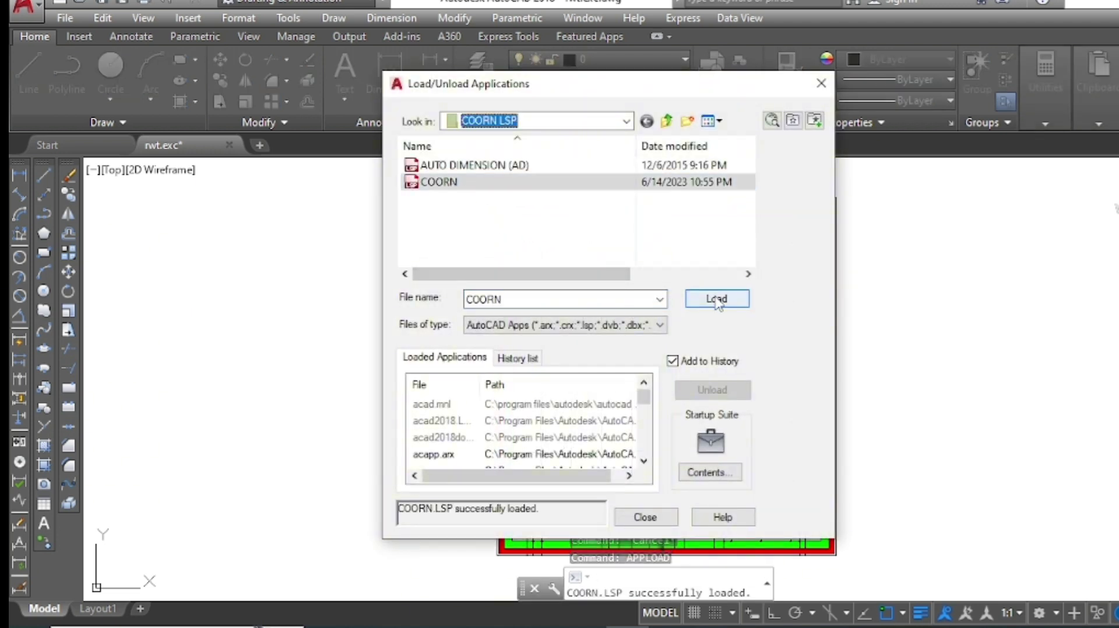
pyautogui.click(663, 519)
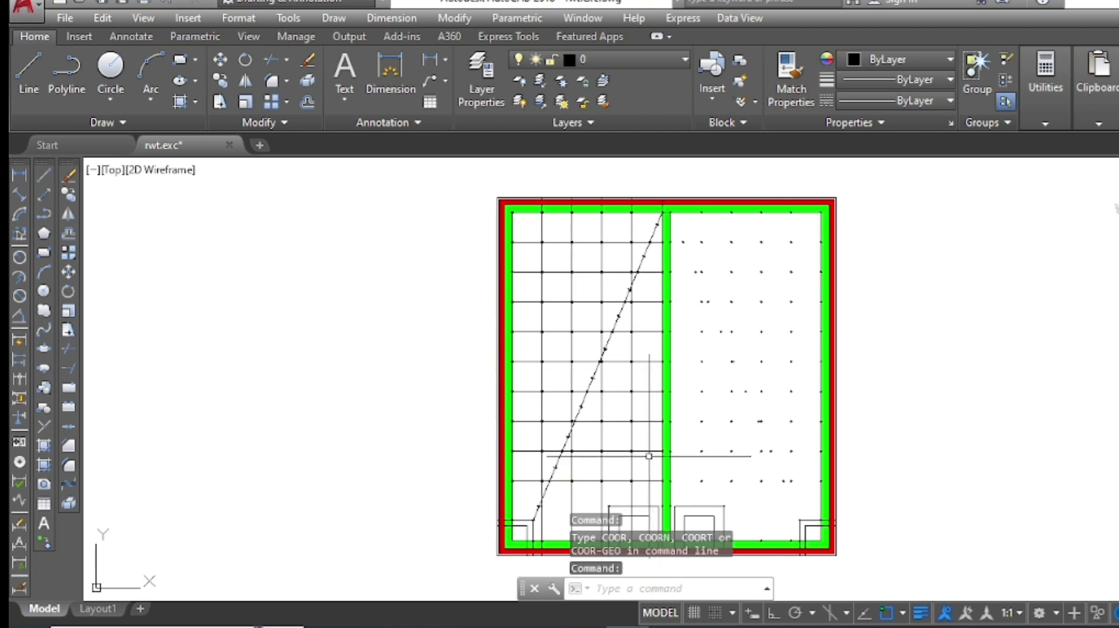
# Step: Run COORN in points mode and window-select every point in the drain plan
pyautogui.write('coo')
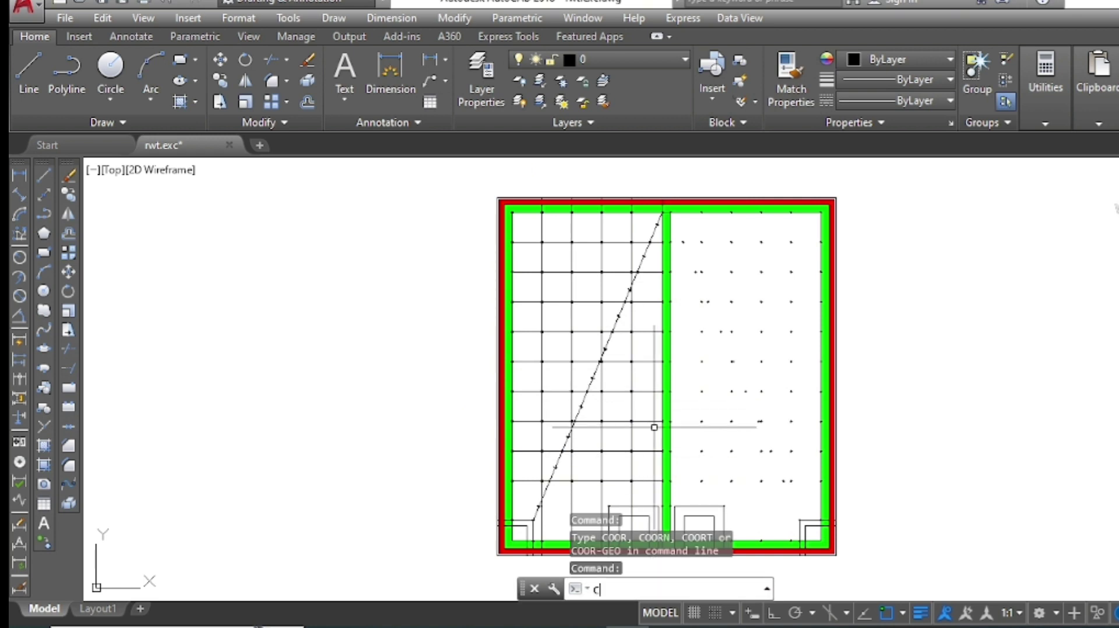
pyautogui.press('Return')
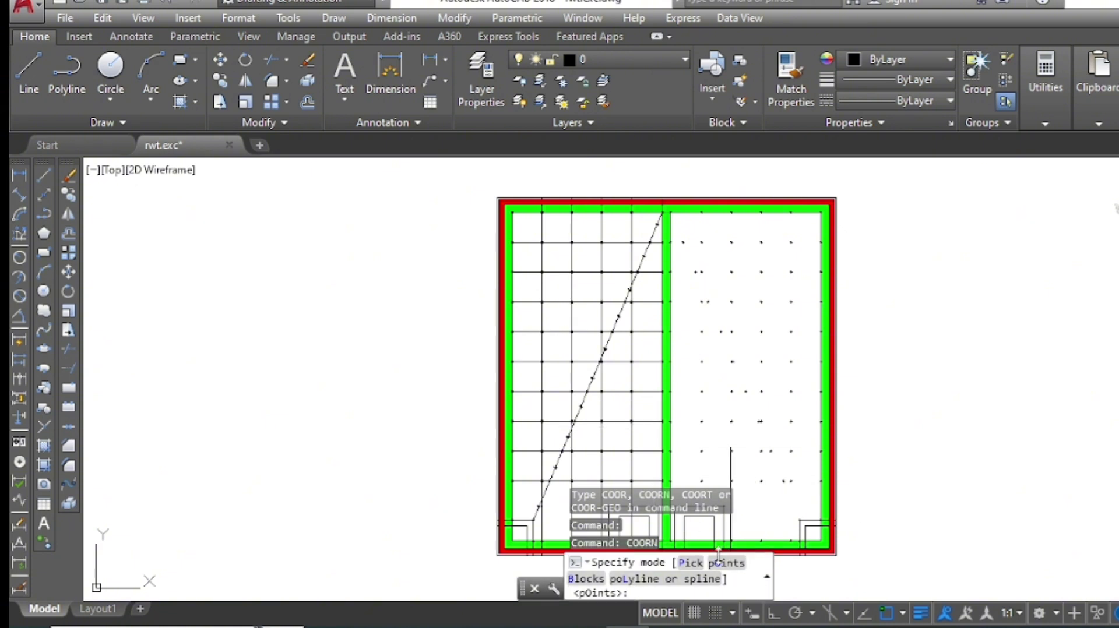
pyautogui.click(726, 565)
pyautogui.scroll(-1, 699, 311)
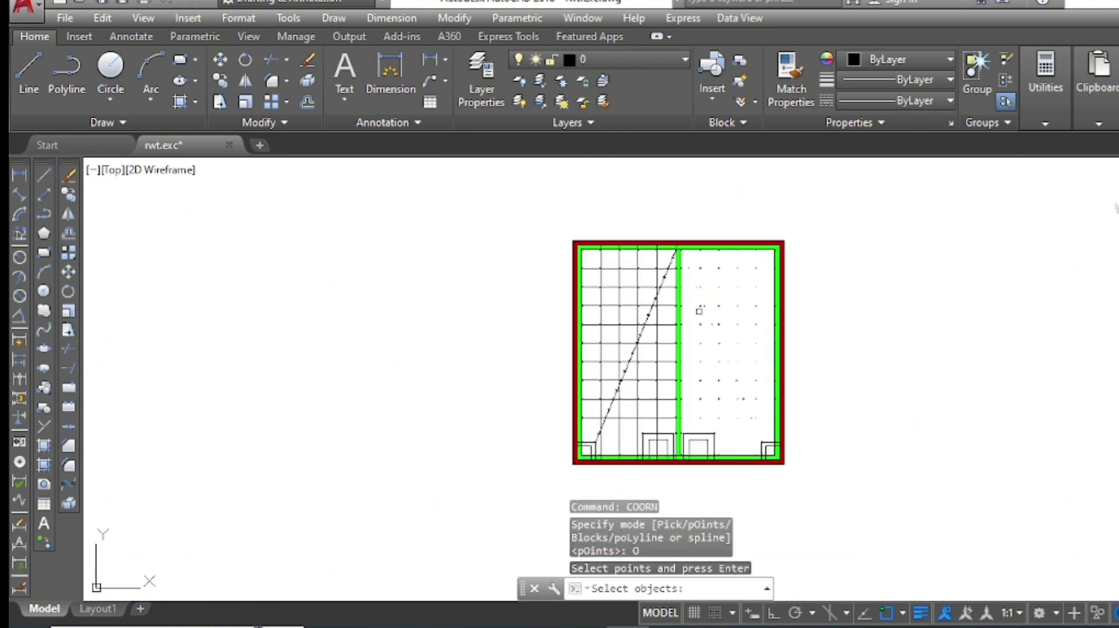
pyautogui.click(811, 210)
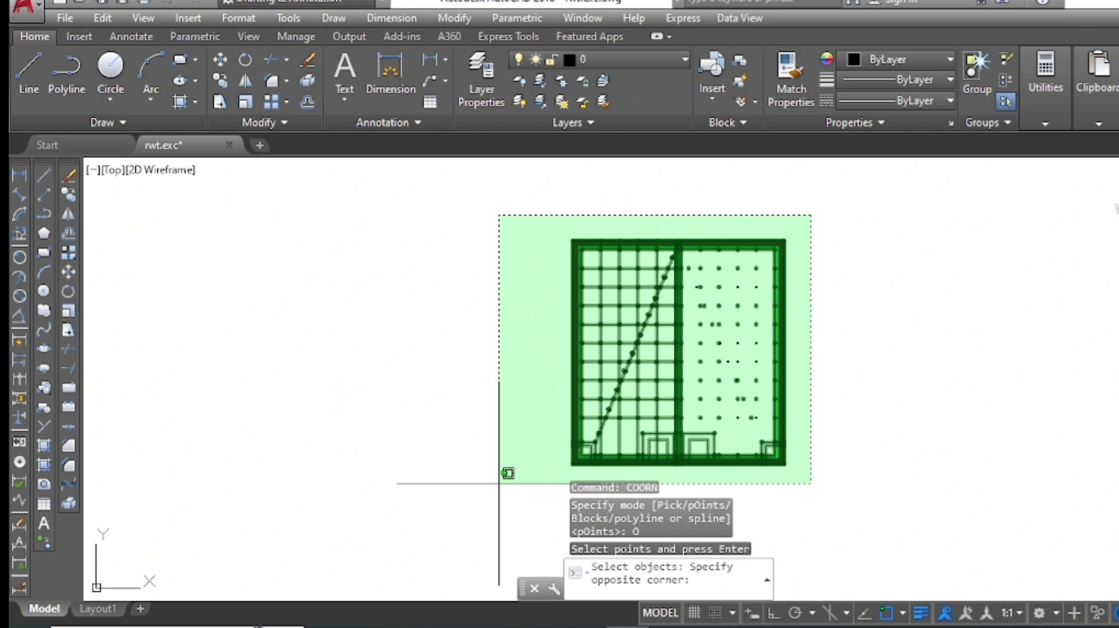
pyautogui.click(499, 483)
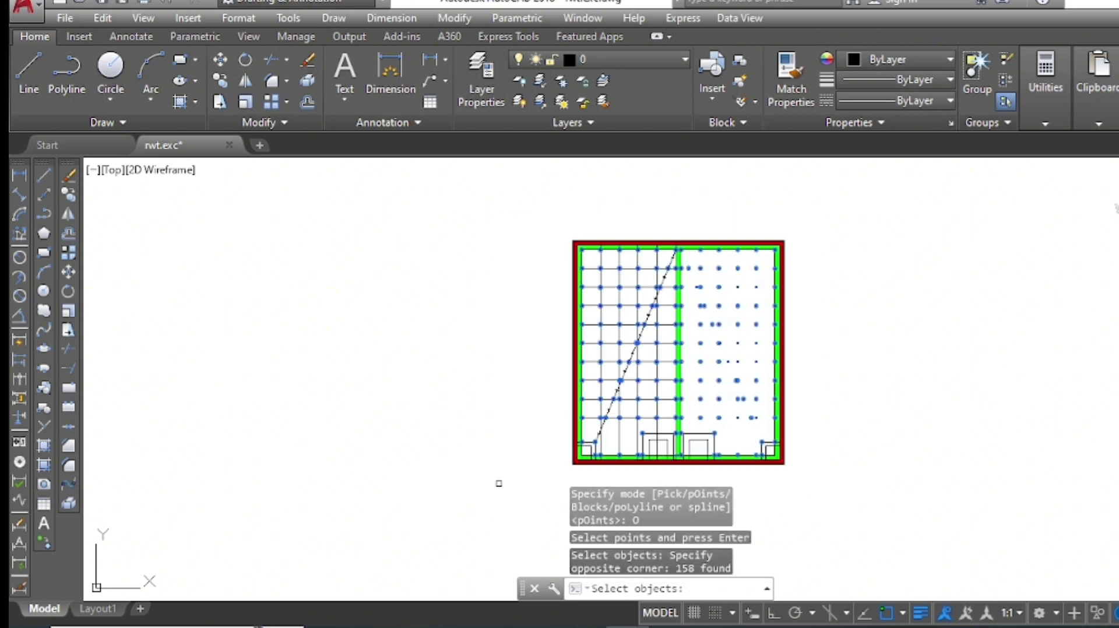
pyautogui.press('Return')
# Step: Number the points from 1 and export their X, Y, Z coordinates to Excel
pyautogui.write('1')
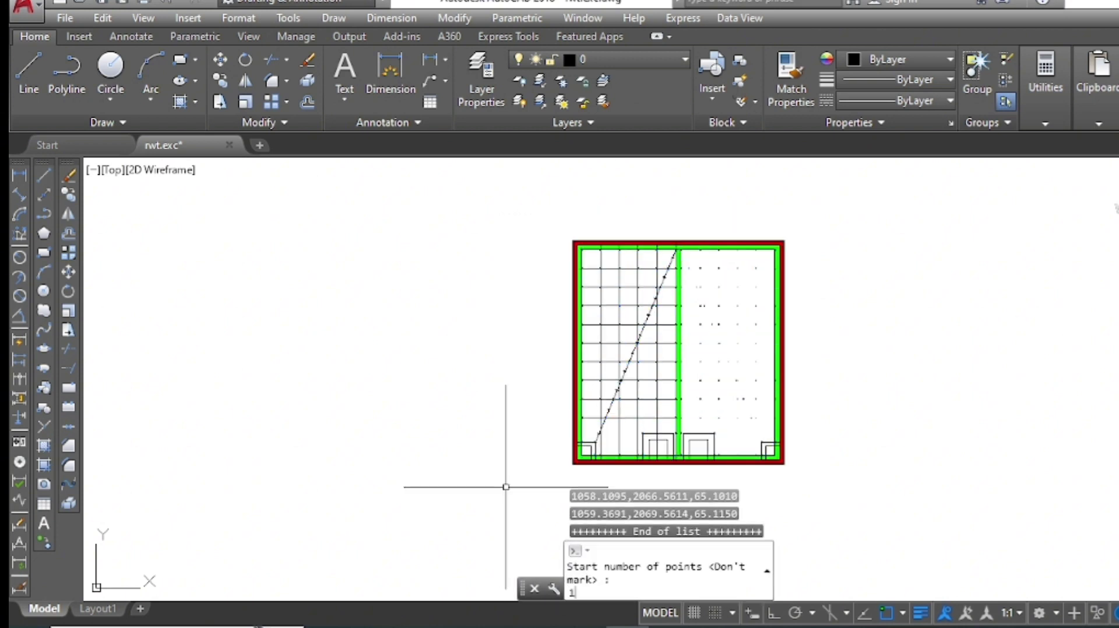
pyautogui.press('Return')
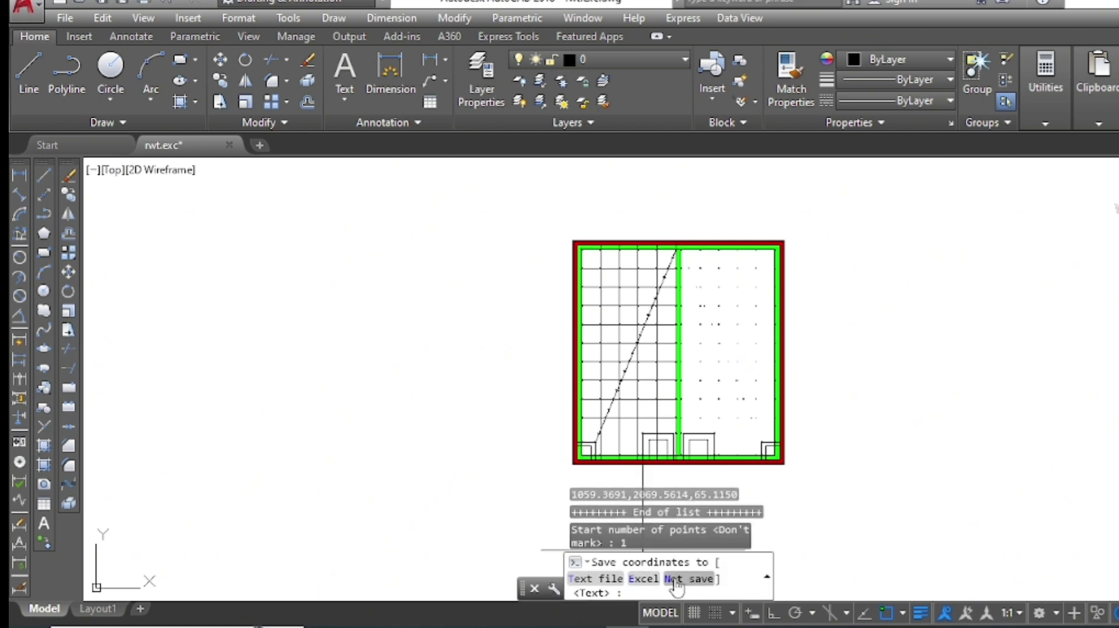
pyautogui.click(648, 580)
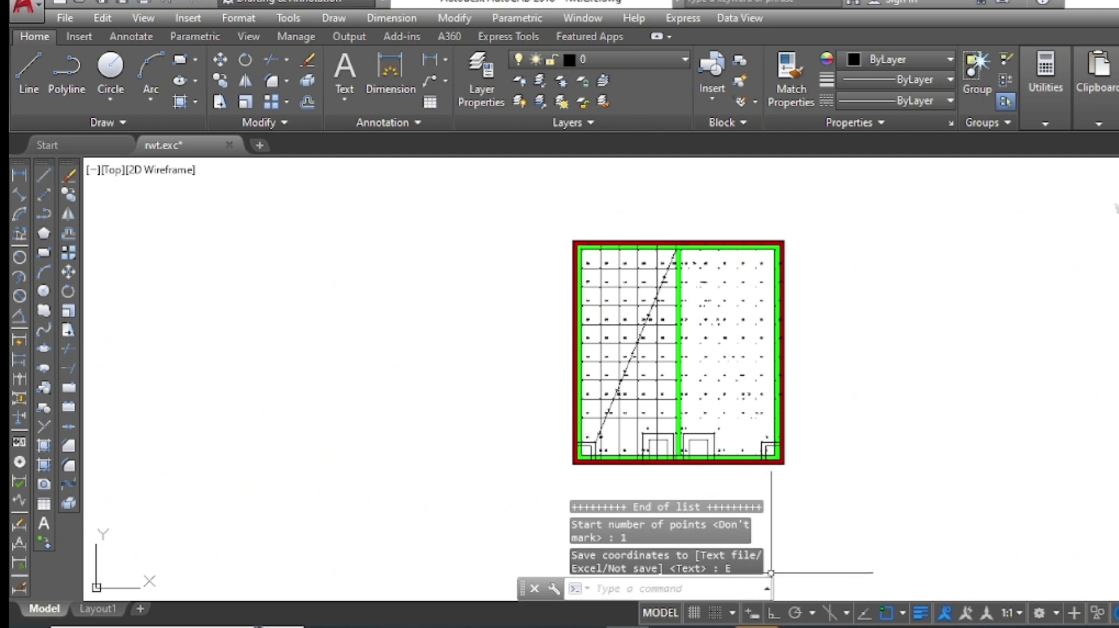
pyautogui.scroll(-3, 389, 441)
pyautogui.scroll(-4, 340, 281)
pyautogui.scroll(-8, 344, 292)
pyautogui.scroll(-17, 350, 297)
pyautogui.scroll(-13, 353, 301)
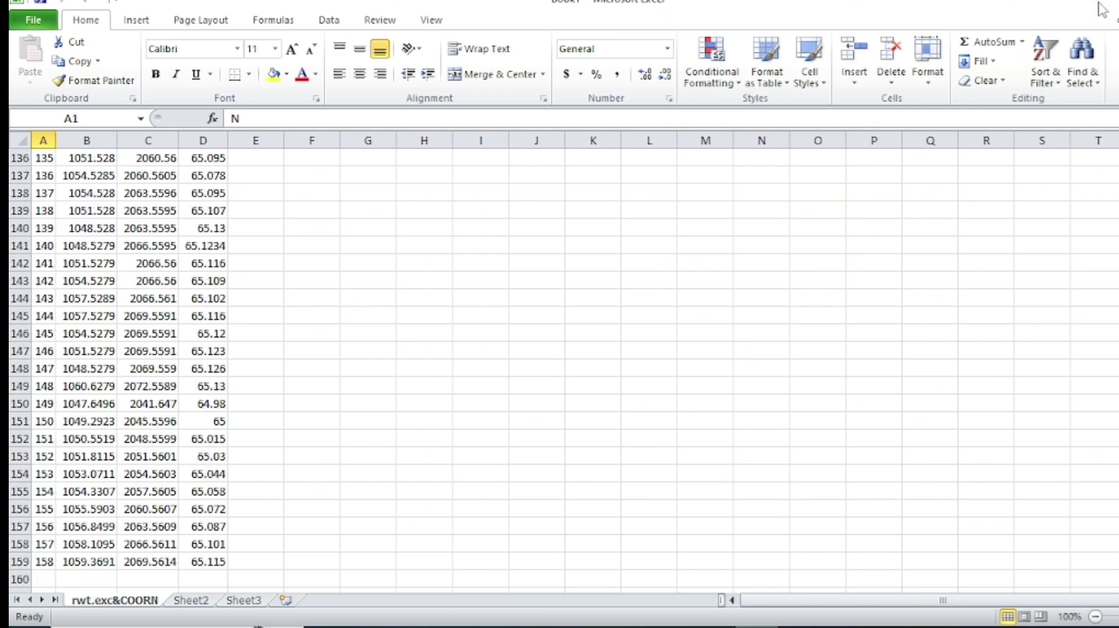
# Step: Back from Excel, select all point-number labels like 147 and move them from a base point
pyautogui.click(1101, 8)
pyautogui.scroll(3, 562, 326)
pyautogui.scroll(3, 599, 251)
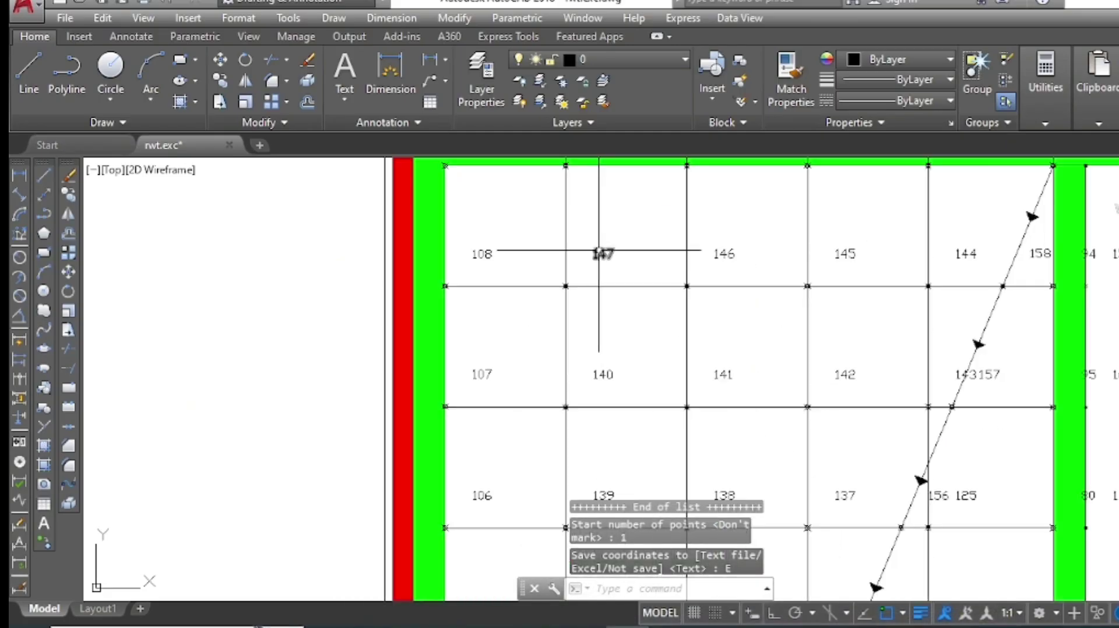
pyautogui.scroll(2, 599, 250)
pyautogui.click(642, 224)
pyautogui.click(592, 260)
pyautogui.rightClick(587, 239)
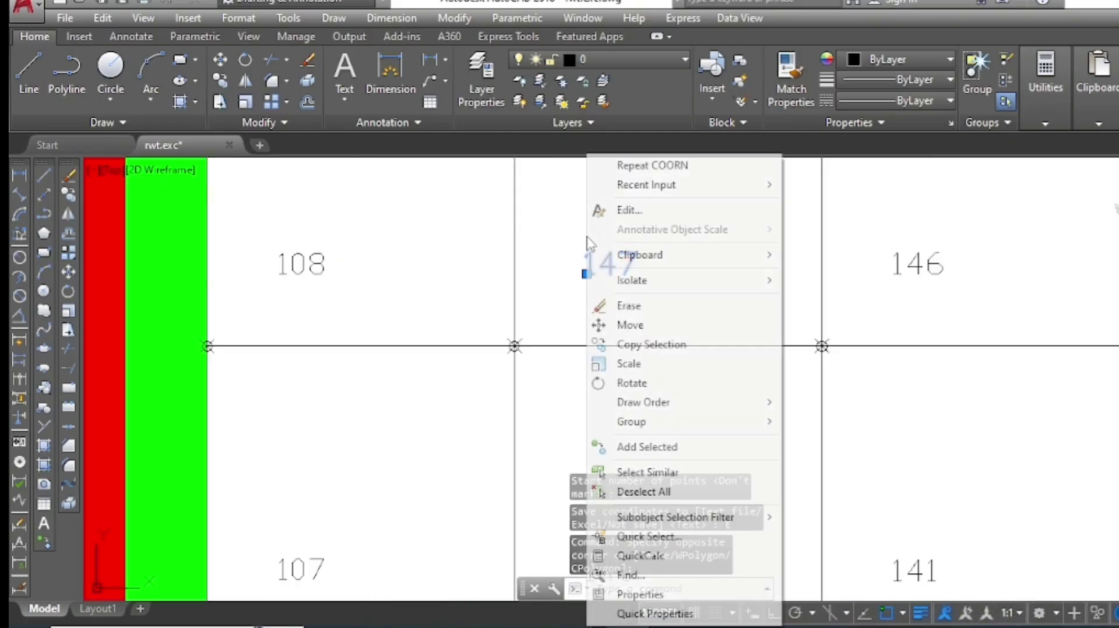
pyautogui.click(648, 472)
pyautogui.write('N')
pyautogui.press('Return')
pyautogui.click(610, 443)
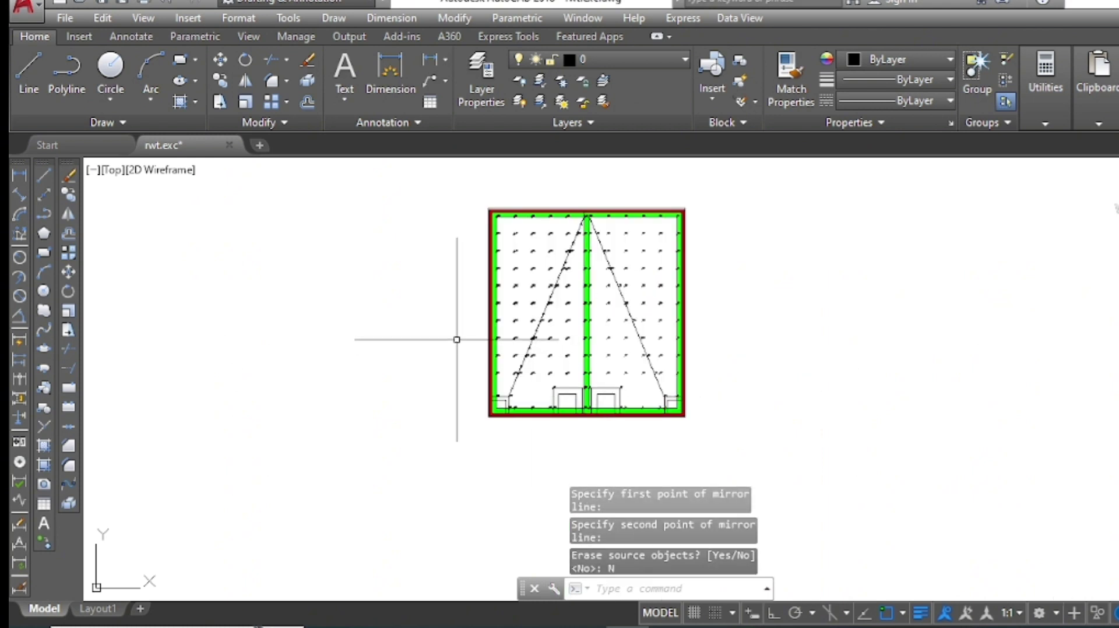
# Step: Load the Z VALUE ZPT.lsp routine via AP
pyautogui.write('APP')
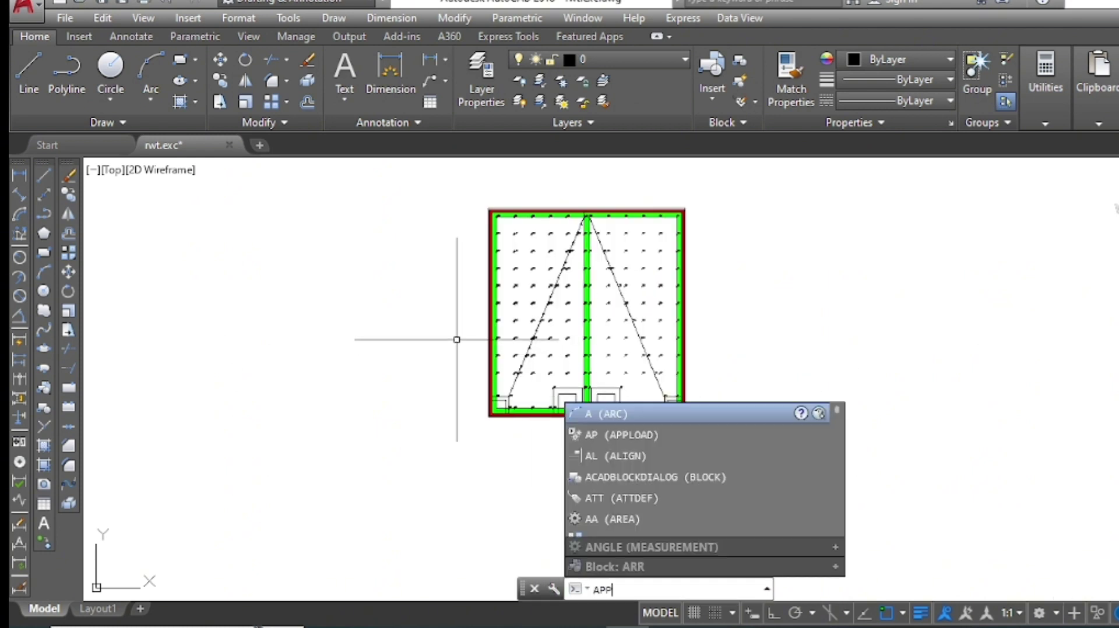
pyautogui.press('Return')
pyautogui.doubleClick(449, 164)
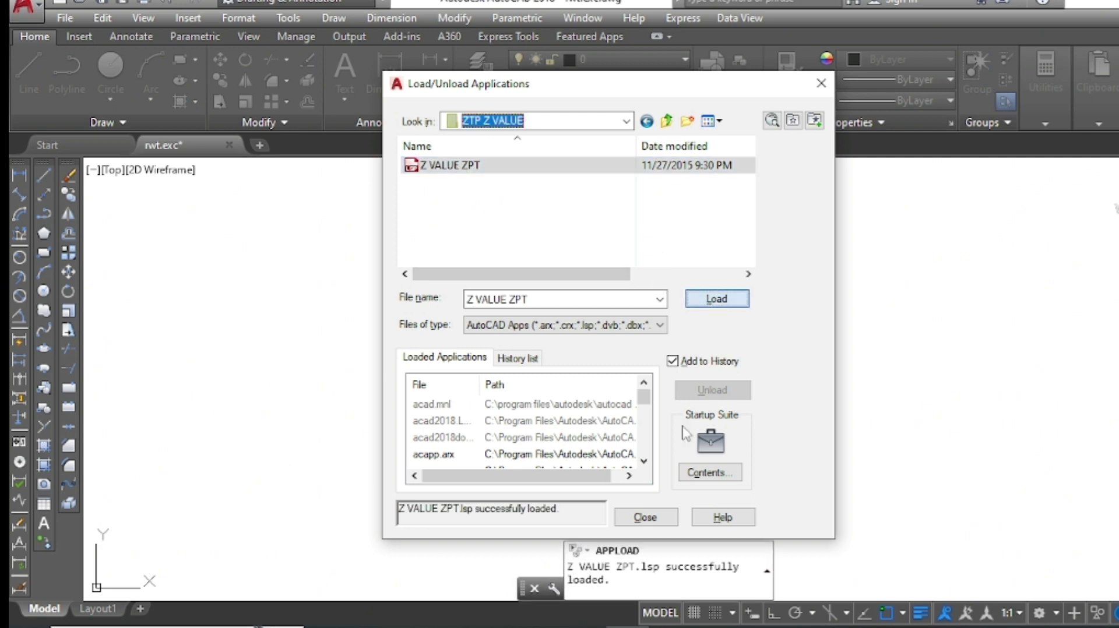
pyautogui.click(645, 518)
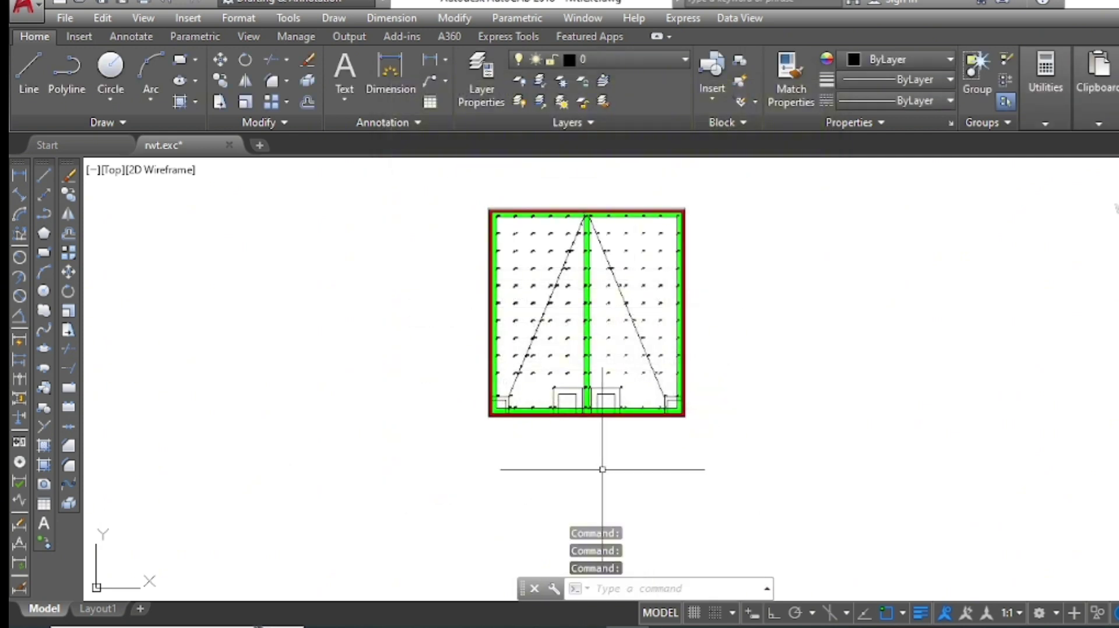
# Step: Run ZPT on a window around all 158 grid points to label their Z levels
pyautogui.write('ZPT')
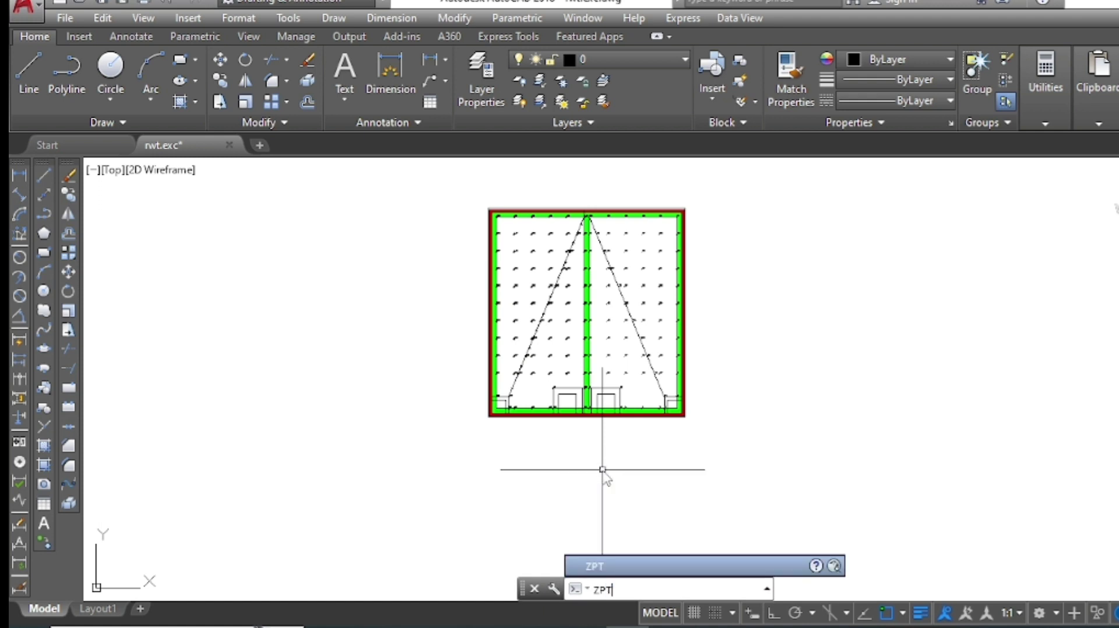
pyautogui.press('Return')
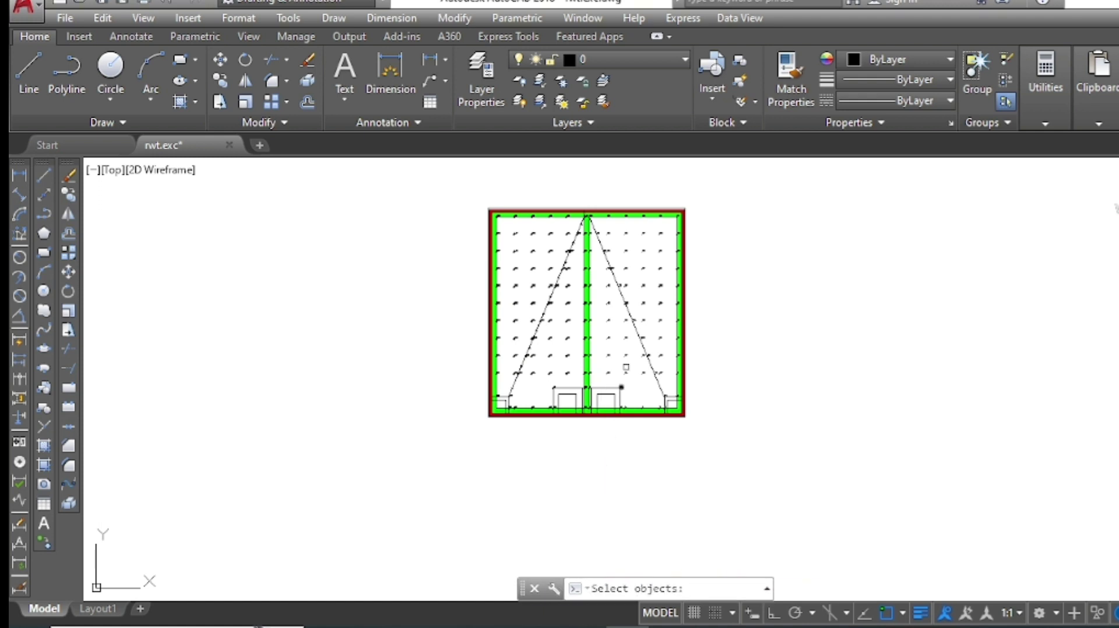
pyautogui.click(711, 178)
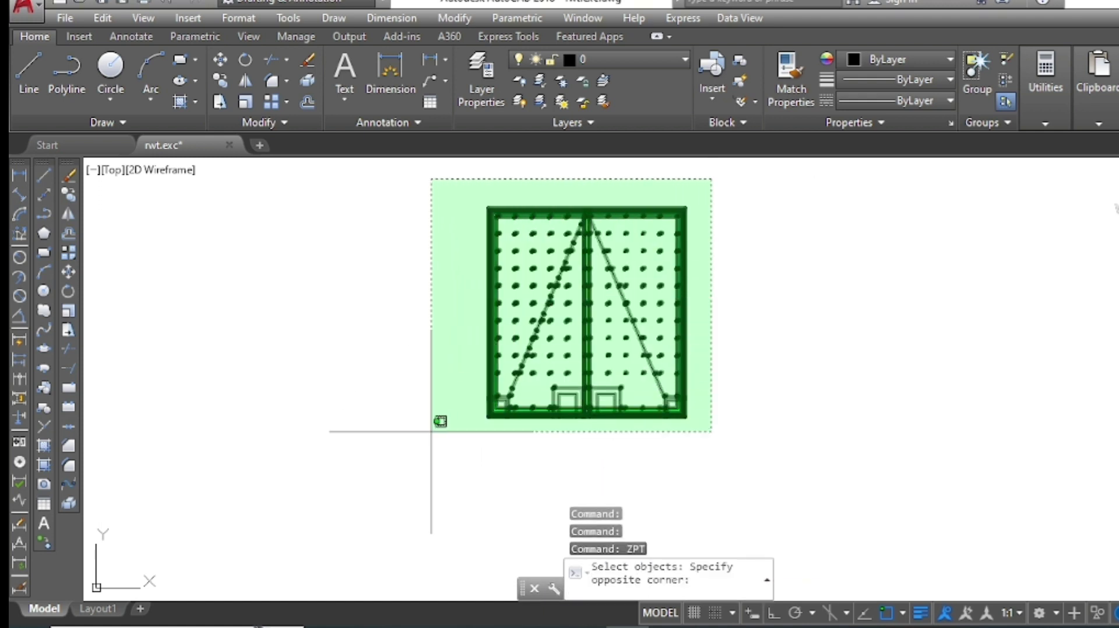
pyautogui.click(432, 431)
pyautogui.press('Return')
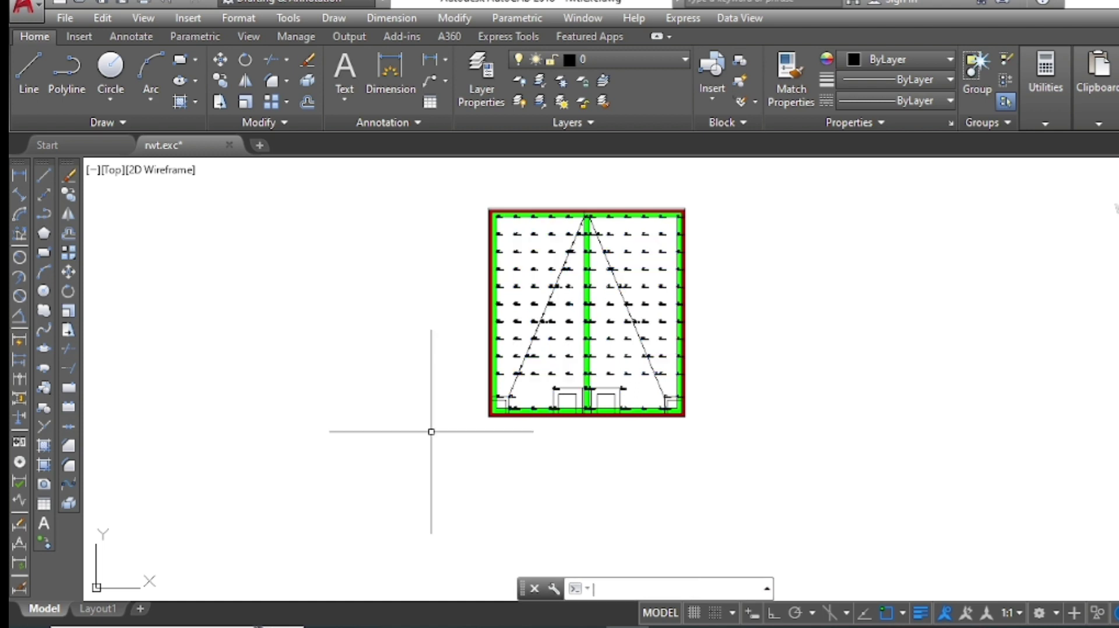
# Step: Select every level label like 65.0260 and move them together beneath their point numbers
pyautogui.scroll(5, 532, 374)
pyautogui.scroll(2, 551, 354)
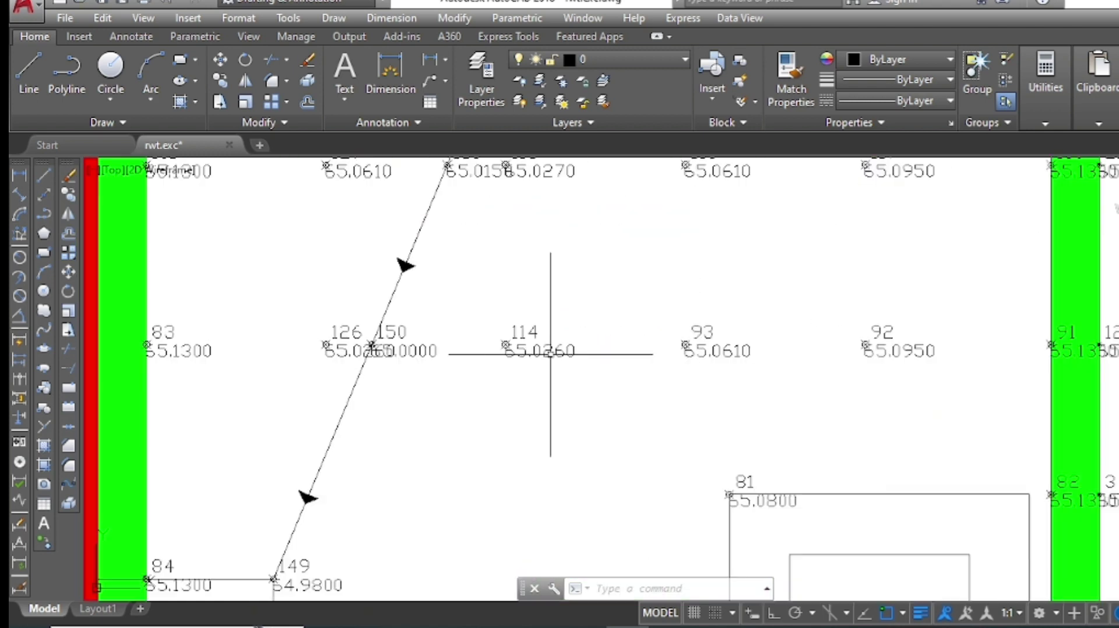
pyautogui.click(571, 366)
pyautogui.rightClick(567, 364)
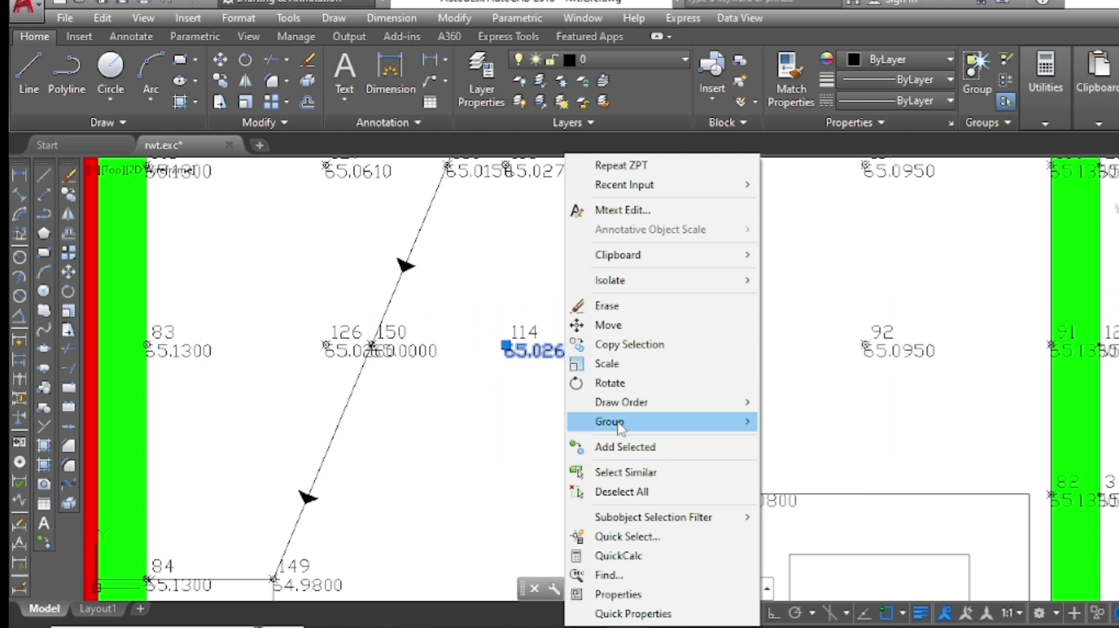
pyautogui.click(637, 473)
pyautogui.write('m')
pyautogui.press('Return')
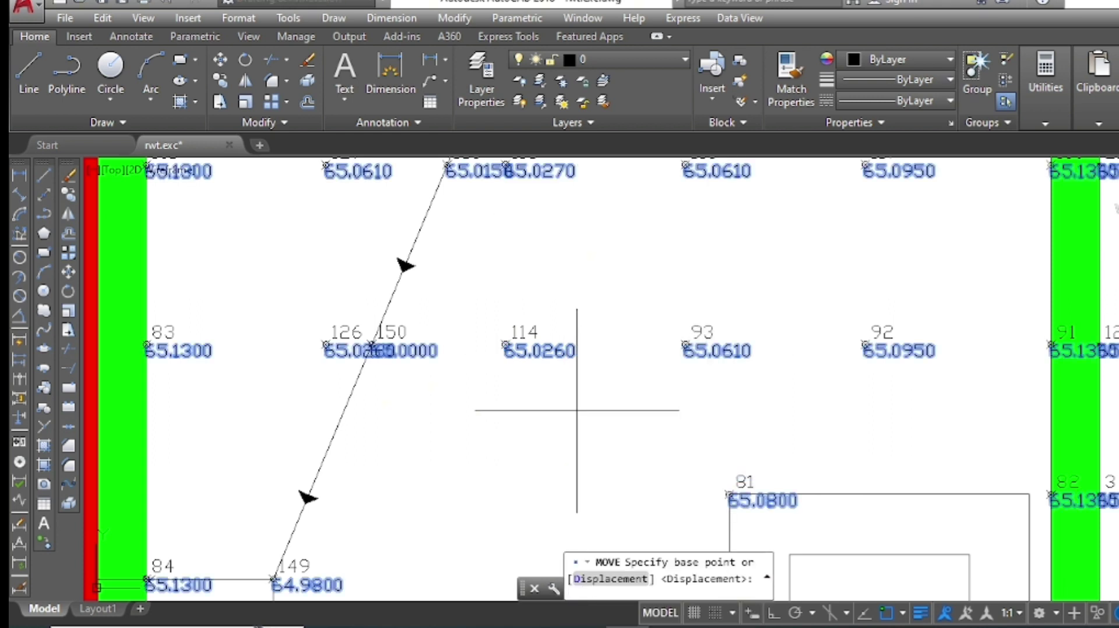
pyautogui.click(578, 411)
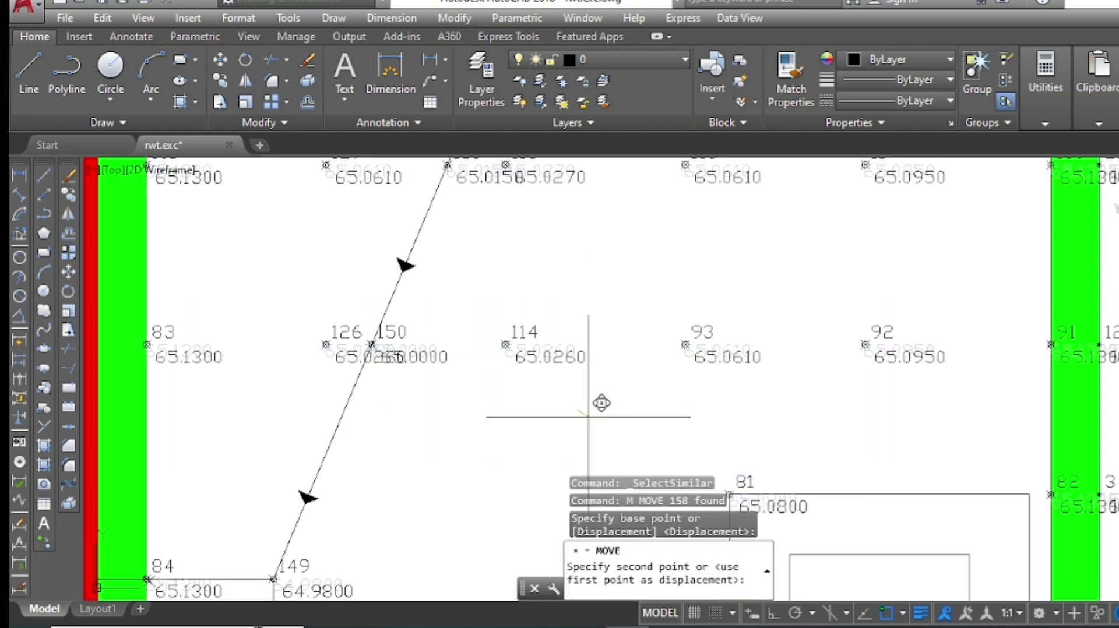
pyautogui.click(586, 416)
# Step: Zoom out to review the repositioned Z-level labels across the grid
pyautogui.scroll(-2, 587, 416)
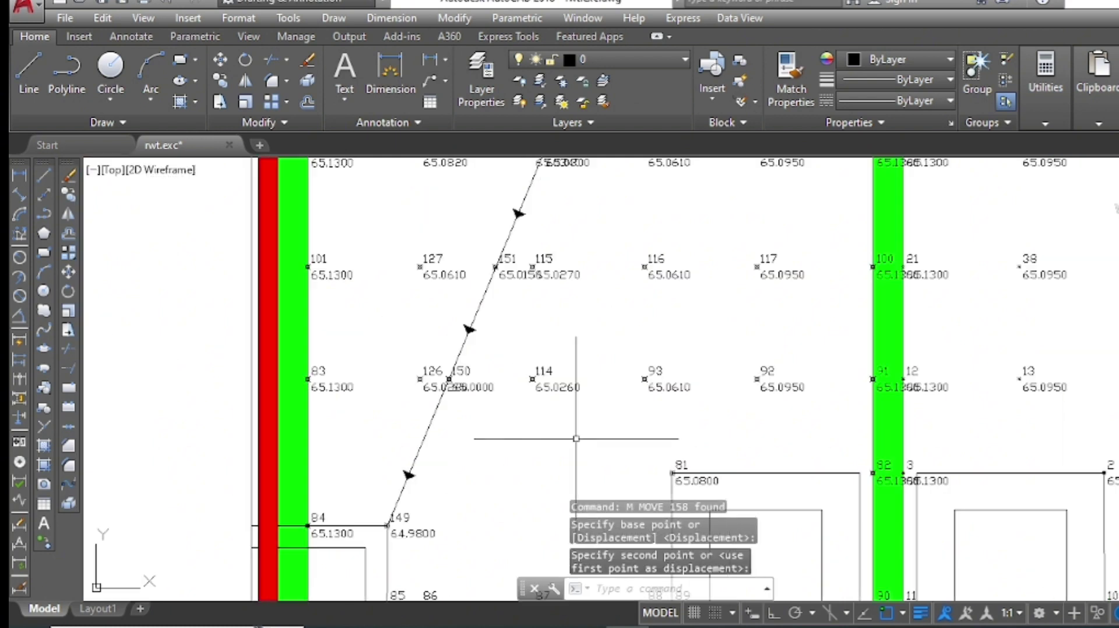
pyautogui.scroll(-4, 587, 450)
pyautogui.scroll(6, 606, 376)
pyautogui.scroll(-6, 628, 385)
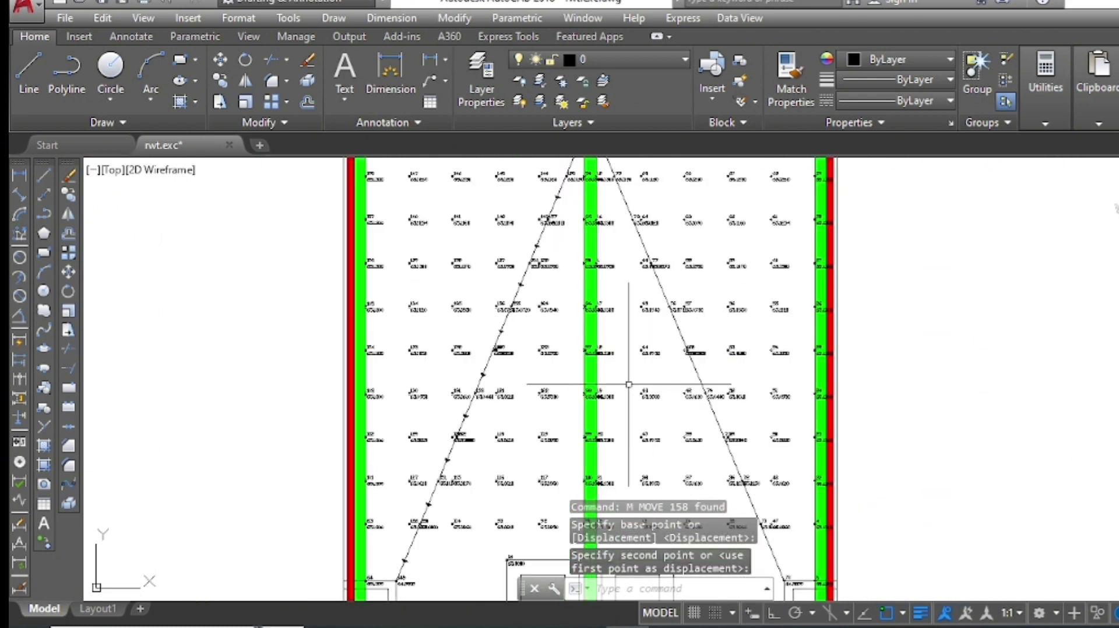
pyautogui.scroll(-2, 645, 385)
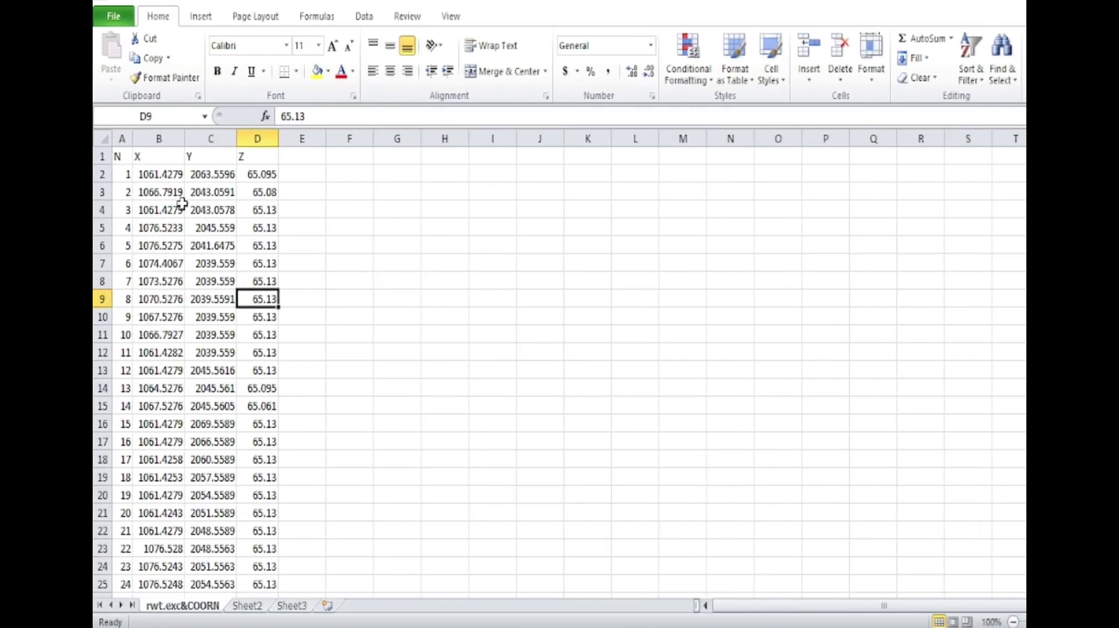
pyautogui.scroll(-5, 140, 257)
pyautogui.scroll(-8, 157, 364)
pyautogui.scroll(-7, 156, 364)
pyautogui.scroll(-13, 157, 382)
pyautogui.scroll(-12, 163, 399)
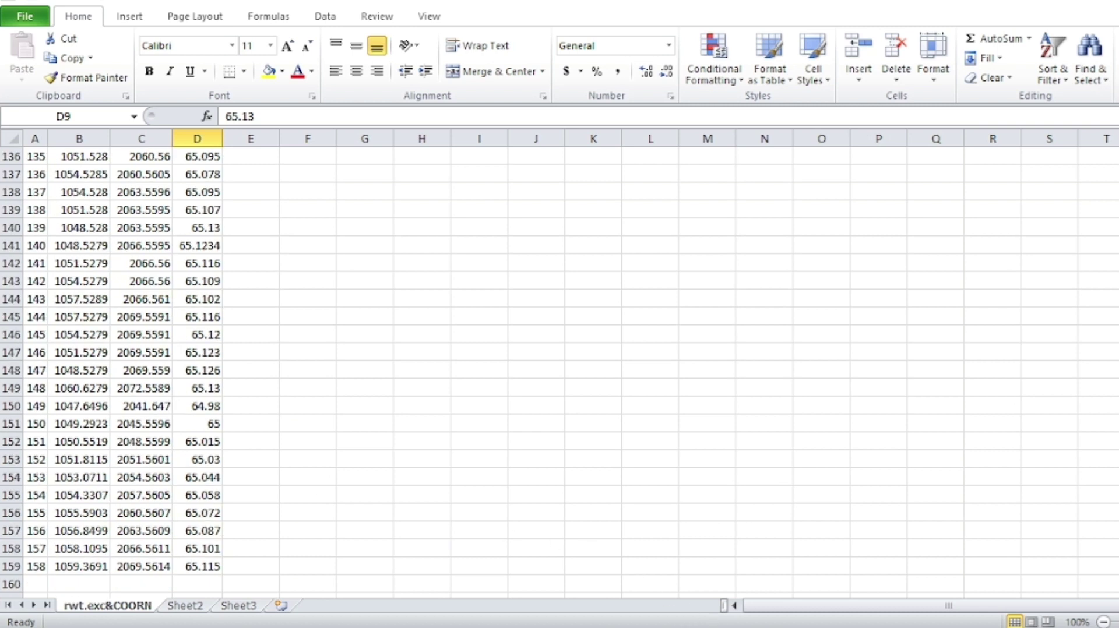
# Step: Switch to the RAW WATER TANK workbook and check its contractor, client, project and consultant logo cells
pyautogui.click(862, 518)
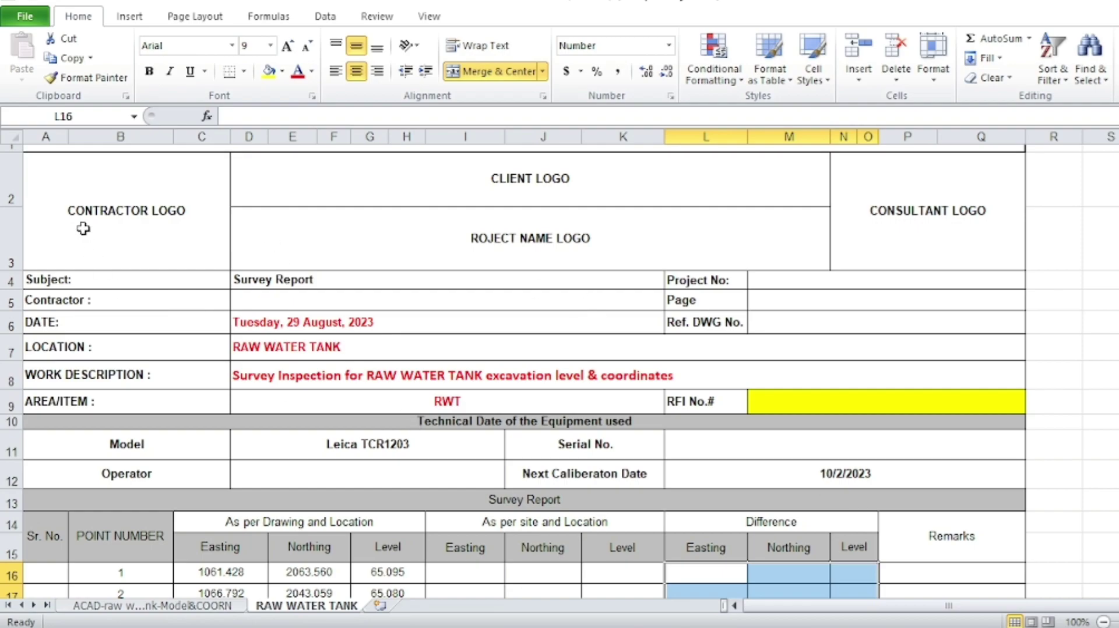
pyautogui.click(130, 232)
pyautogui.click(483, 174)
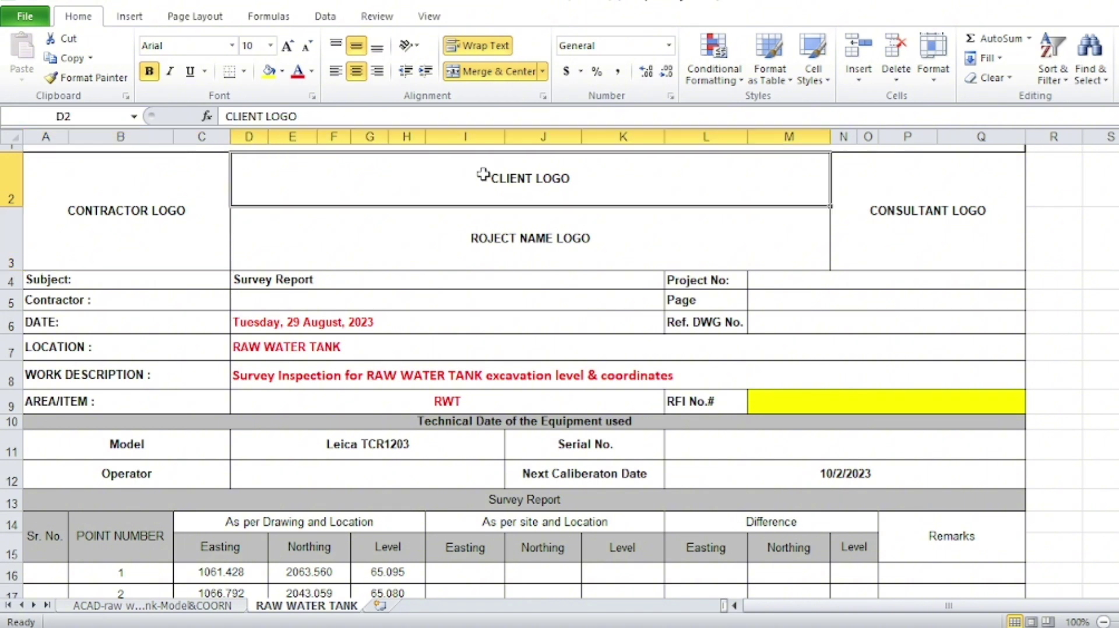
pyautogui.click(623, 250)
pyautogui.click(922, 228)
pyautogui.scroll(-1, 434, 262)
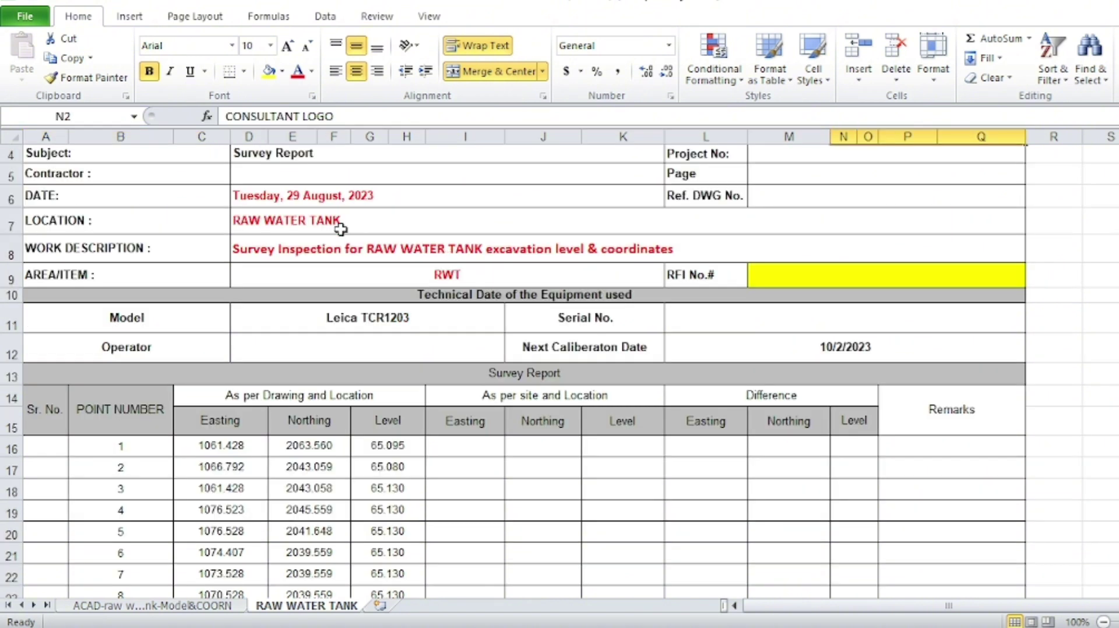
pyautogui.scroll(1, 341, 229)
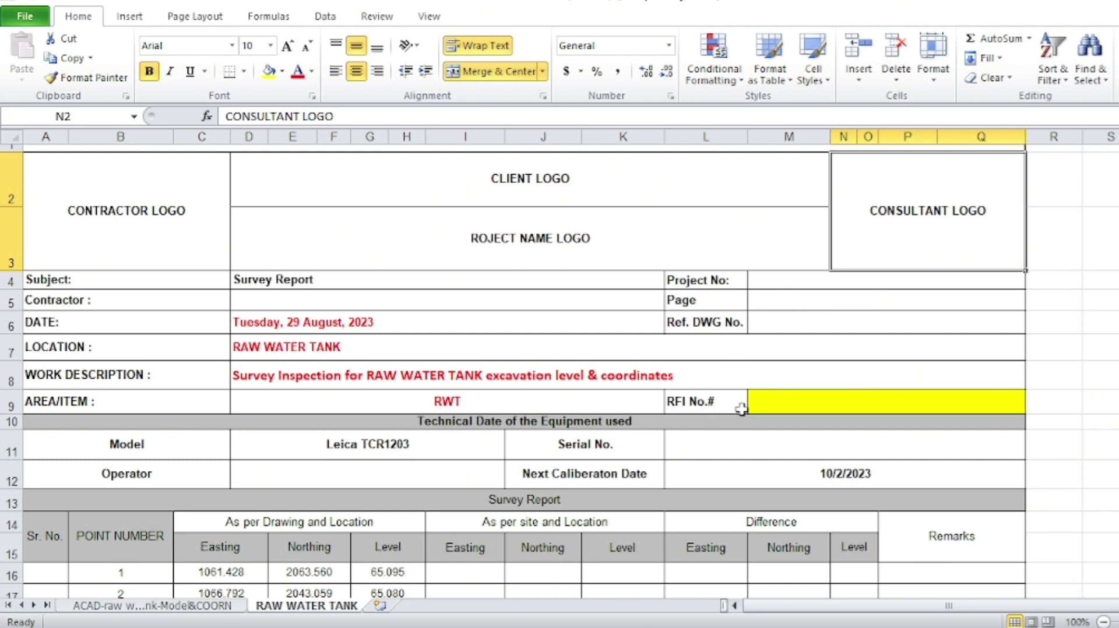
pyautogui.click(803, 405)
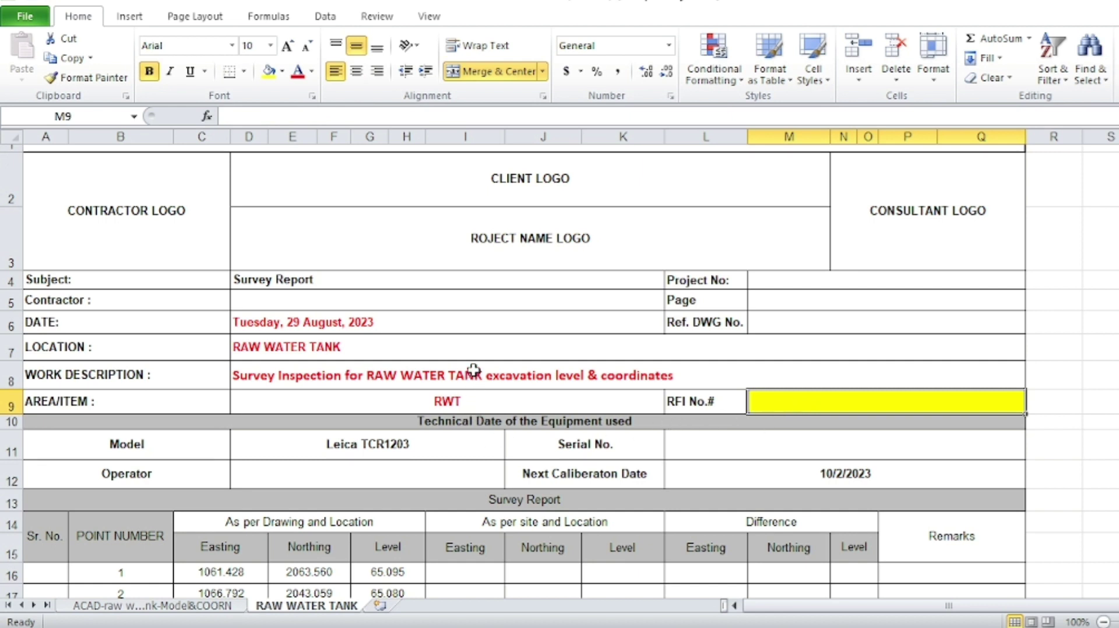
pyautogui.scroll(-1, 473, 370)
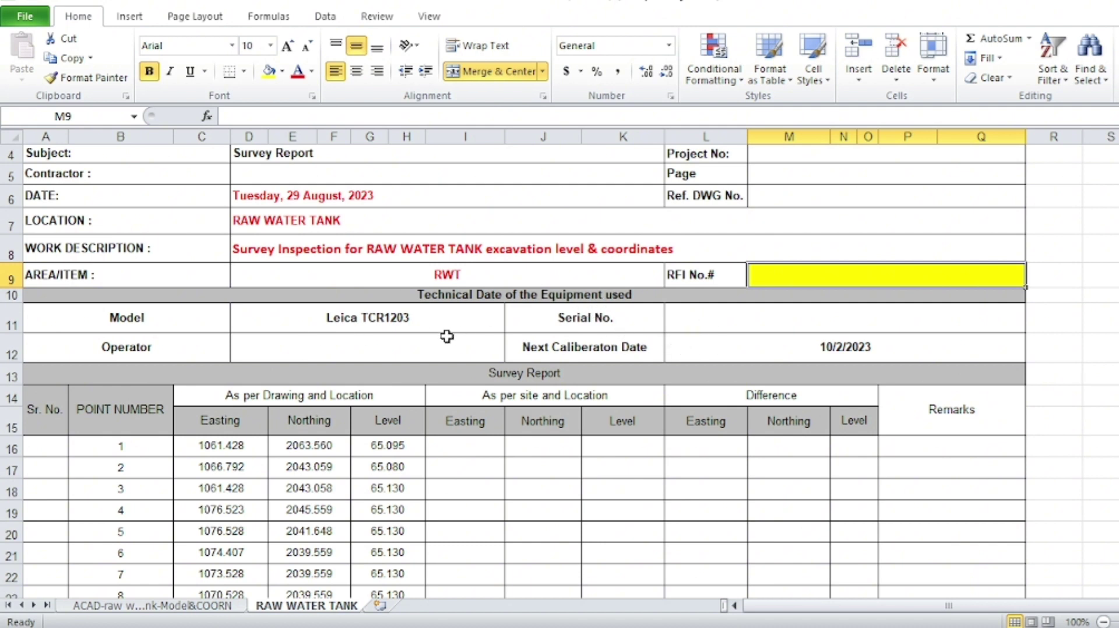
pyautogui.scroll(-1, 446, 336)
pyautogui.scroll(-1, 446, 336)
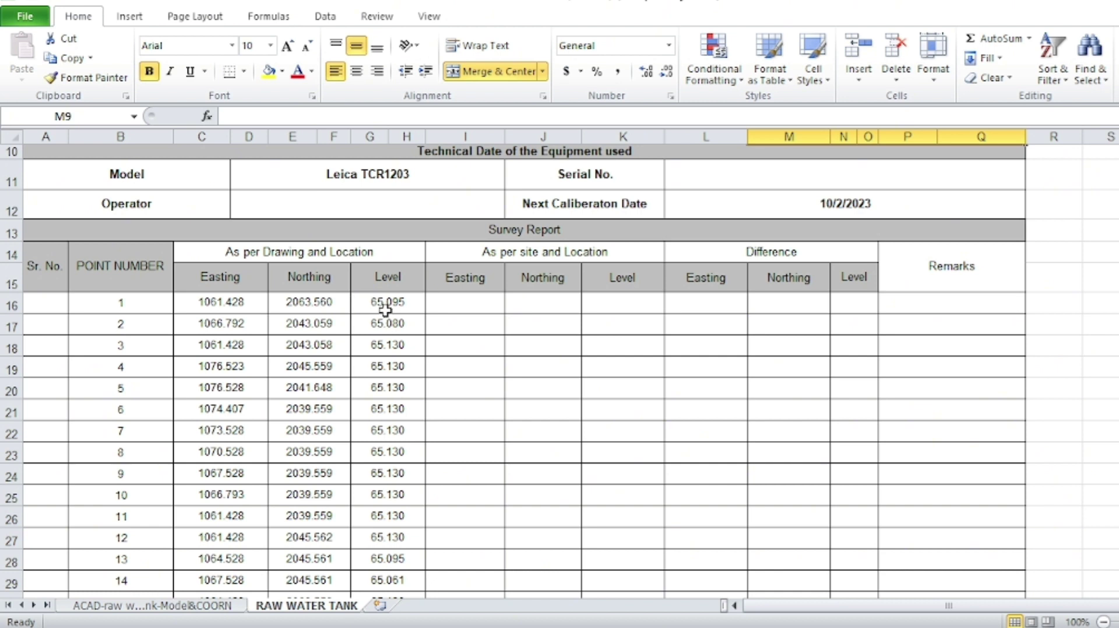
pyautogui.scroll(-9, 366, 463)
pyautogui.scroll(-2, 362, 462)
pyautogui.scroll(-6, 362, 461)
pyautogui.scroll(-8, 358, 322)
pyautogui.scroll(-3, 358, 322)
pyautogui.scroll(11, 370, 357)
pyautogui.scroll(11, 526, 327)
pyautogui.scroll(9, 545, 294)
pyautogui.scroll(-3, 543, 294)
pyautogui.scroll(-3, 502, 340)
pyautogui.scroll(-3, 499, 332)
pyautogui.scroll(-5, 498, 331)
pyautogui.scroll(-5, 496, 329)
pyautogui.scroll(-4, 496, 329)
pyautogui.scroll(-3, 496, 327)
pyautogui.scroll(-3, 494, 325)
pyautogui.scroll(-7, 494, 323)
pyautogui.scroll(-4, 494, 324)
pyautogui.scroll(-4, 493, 323)
pyautogui.scroll(-5, 493, 322)
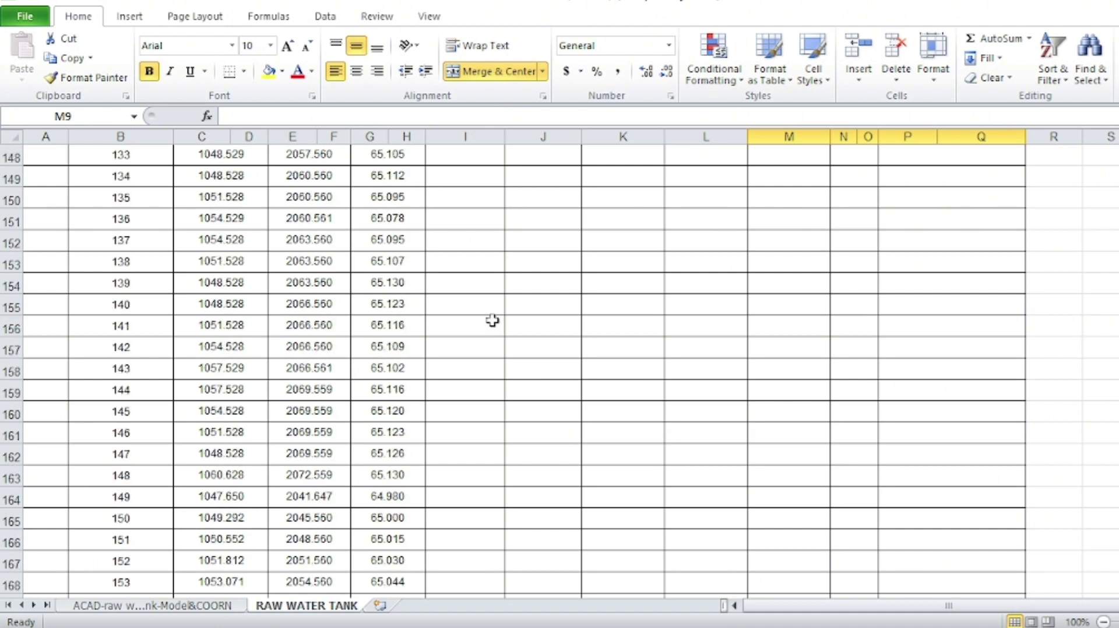
pyautogui.scroll(-8, 493, 321)
pyautogui.scroll(1, 490, 320)
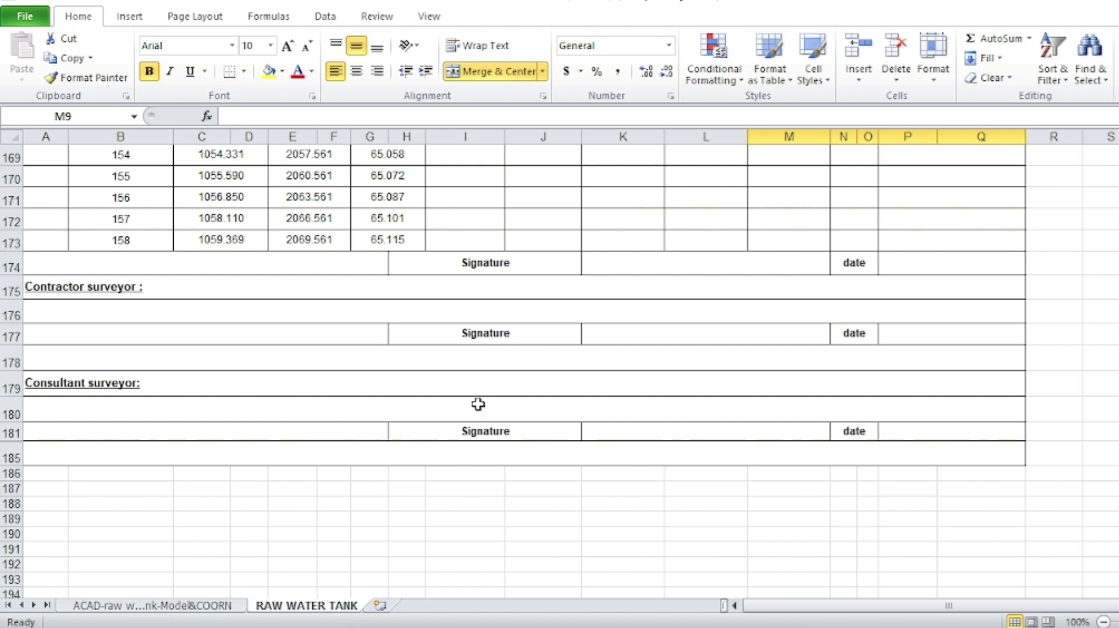
pyautogui.scroll(2, 804, 407)
pyautogui.scroll(6, 839, 379)
pyautogui.scroll(8, 833, 378)
pyautogui.scroll(6, 834, 378)
pyautogui.scroll(6, 831, 364)
pyautogui.scroll(6, 831, 352)
pyautogui.scroll(11, 816, 372)
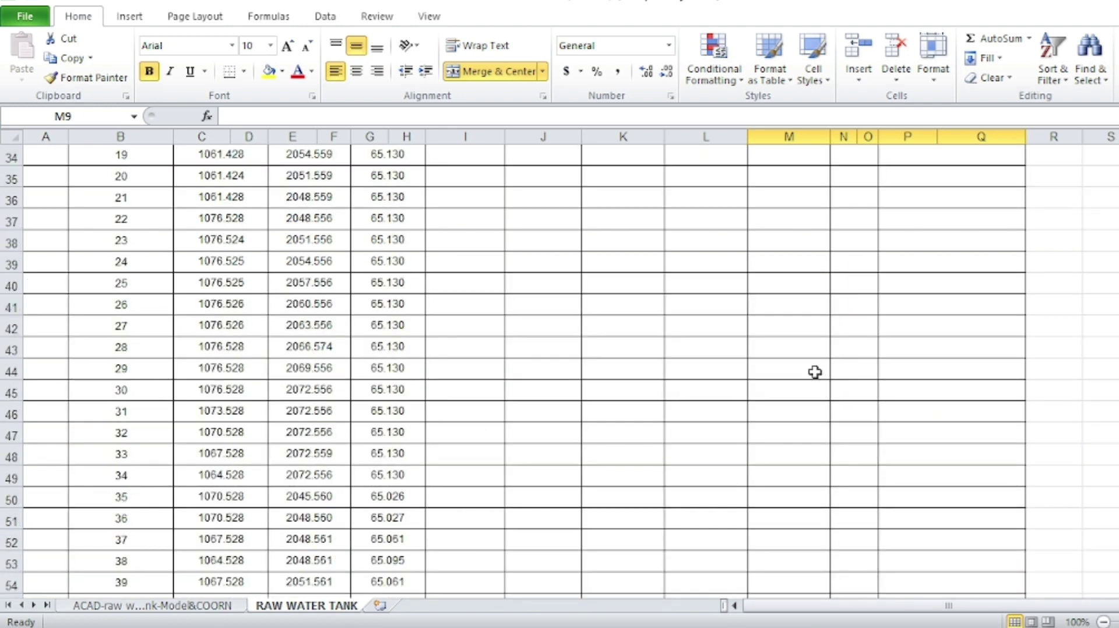
pyautogui.scroll(8, 815, 372)
pyautogui.scroll(4, 812, 371)
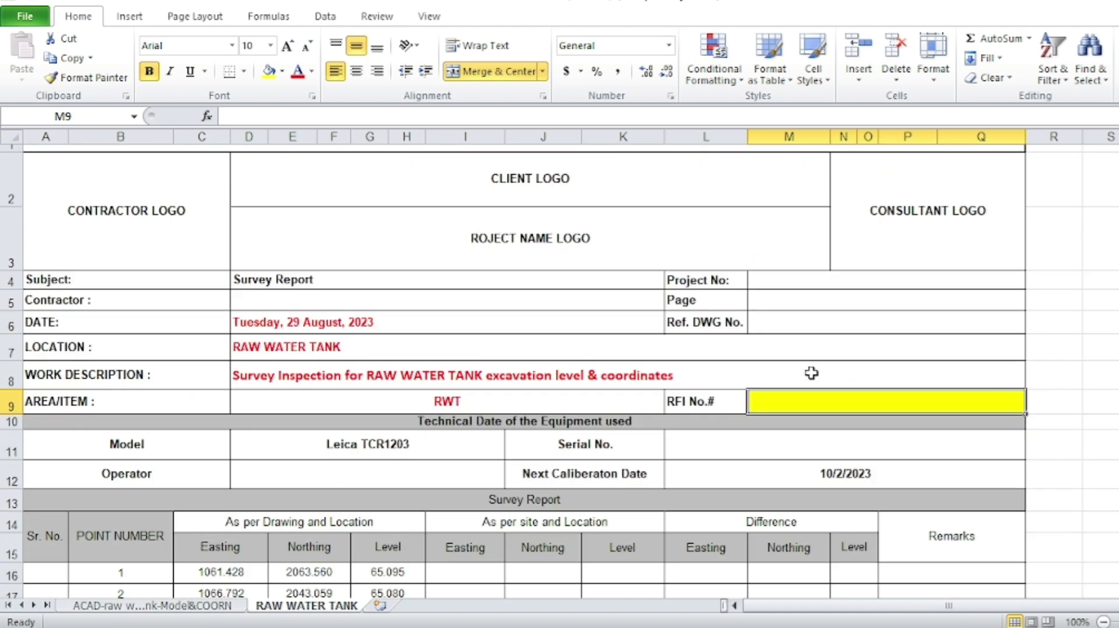